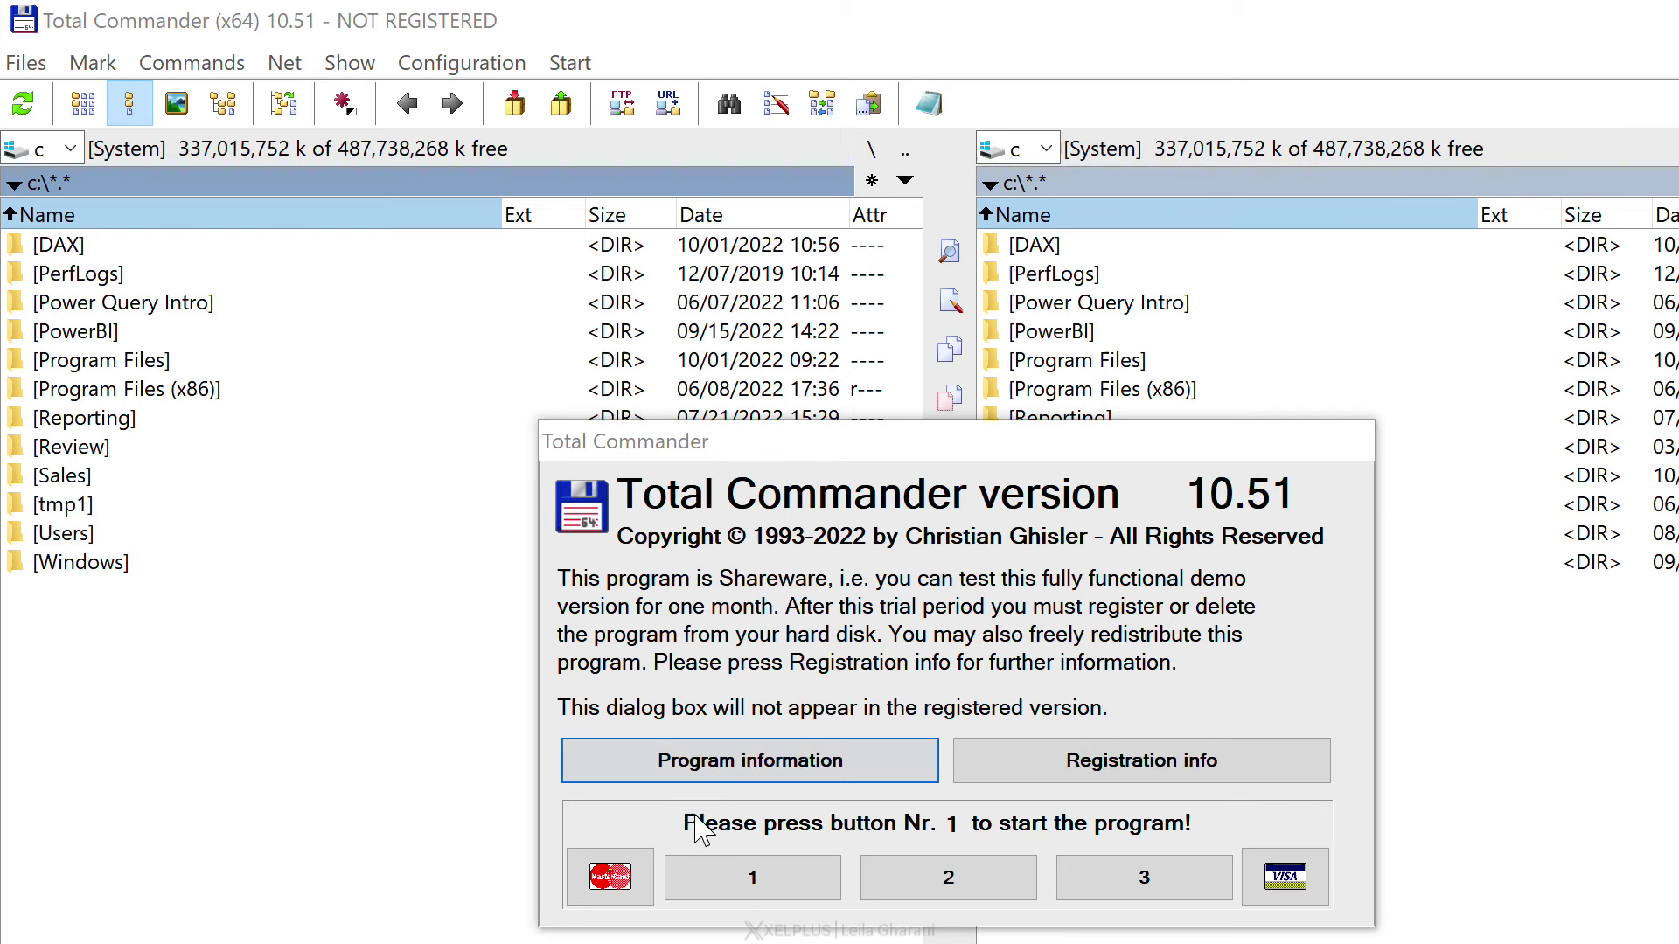
Step: Dismiss the startup notice and keep drive c selected in the left panel
{"action": "left_click", "coordinate": [752, 876]}
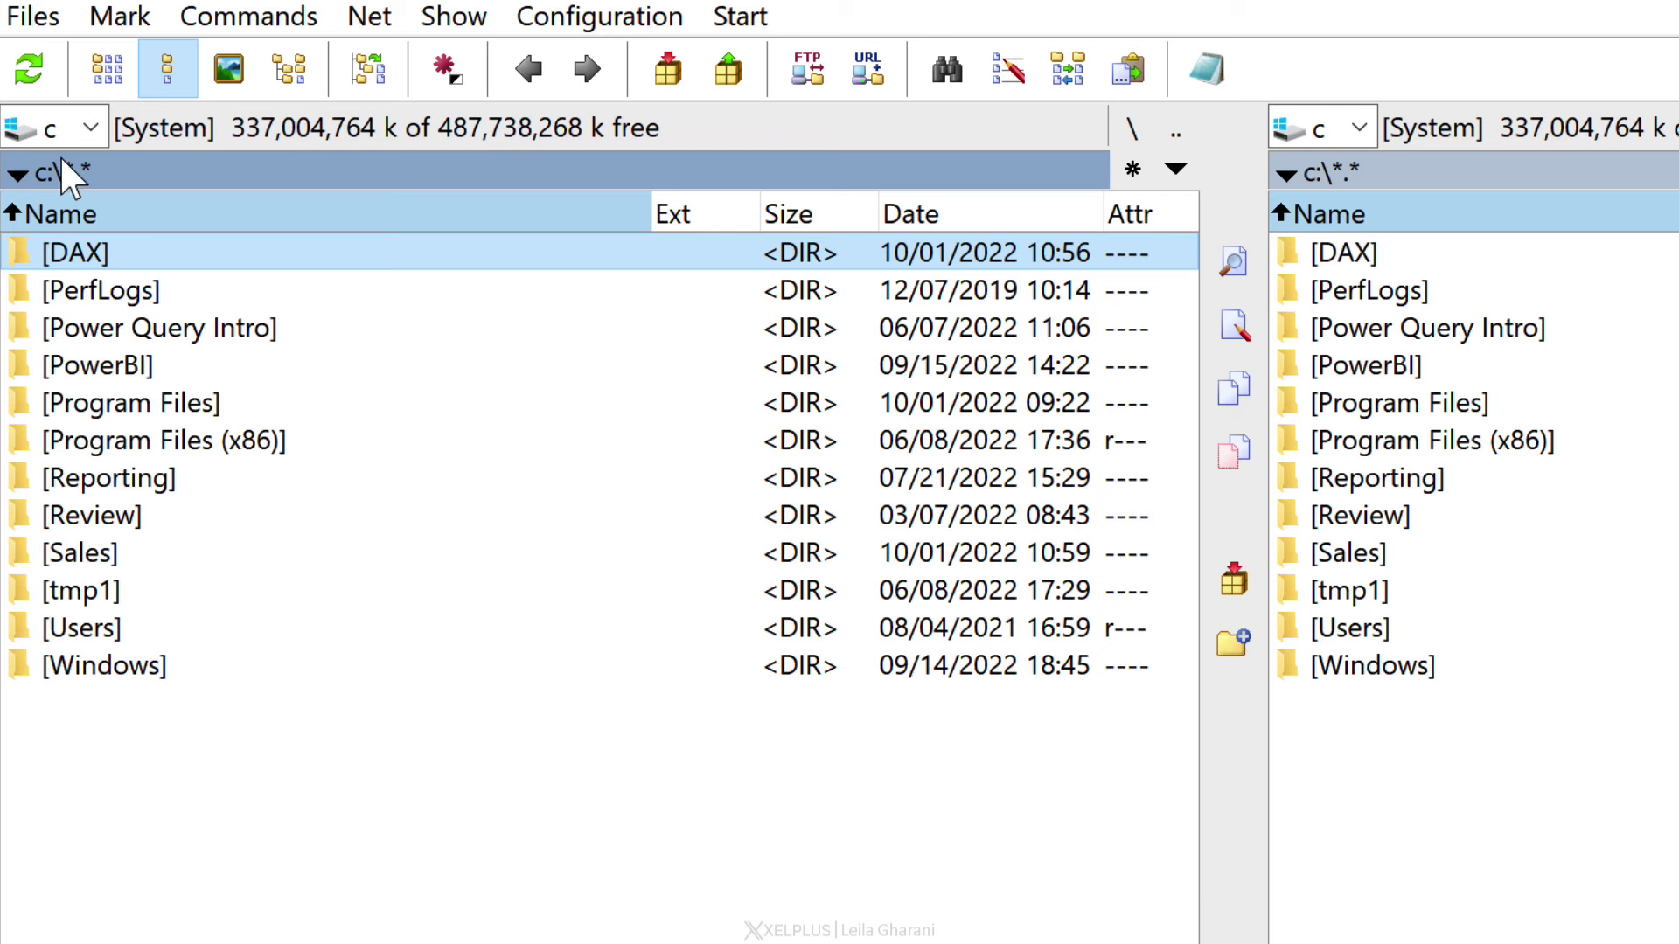
{"action": "left_click", "coordinate": [89, 129]}
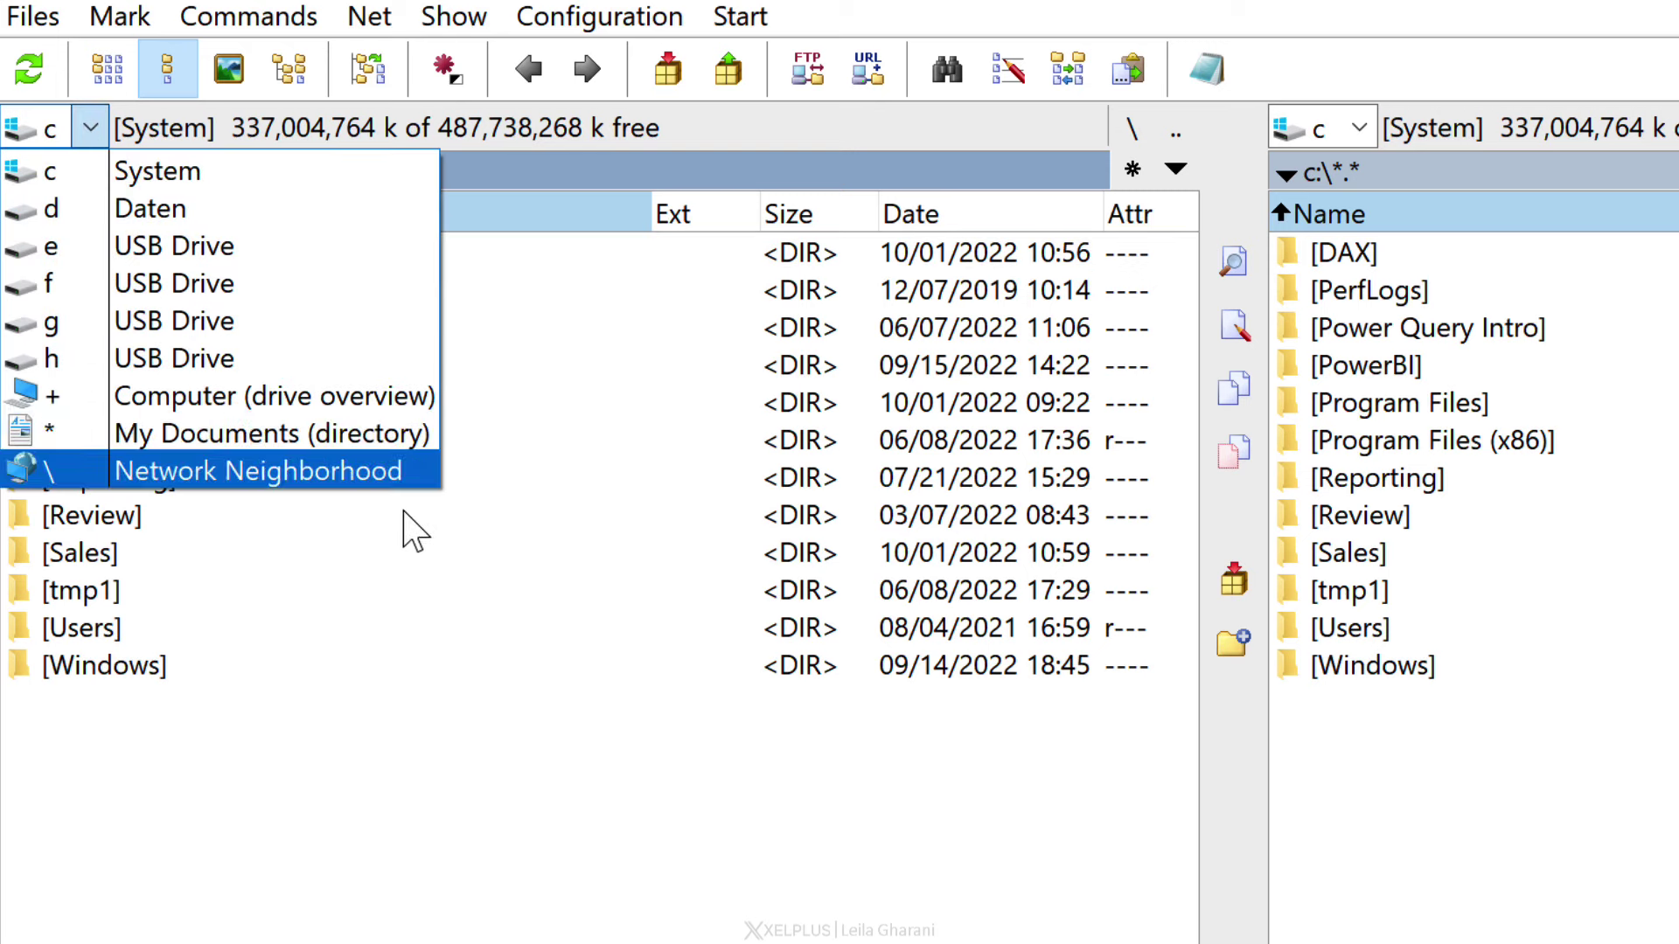
{"action": "left_click", "coordinate": [280, 796]}
Step: Open the c:\Sales folder, look inside its Old subfolder, and return to c:\Sales
{"action": "double_click", "coordinate": [122, 555]}
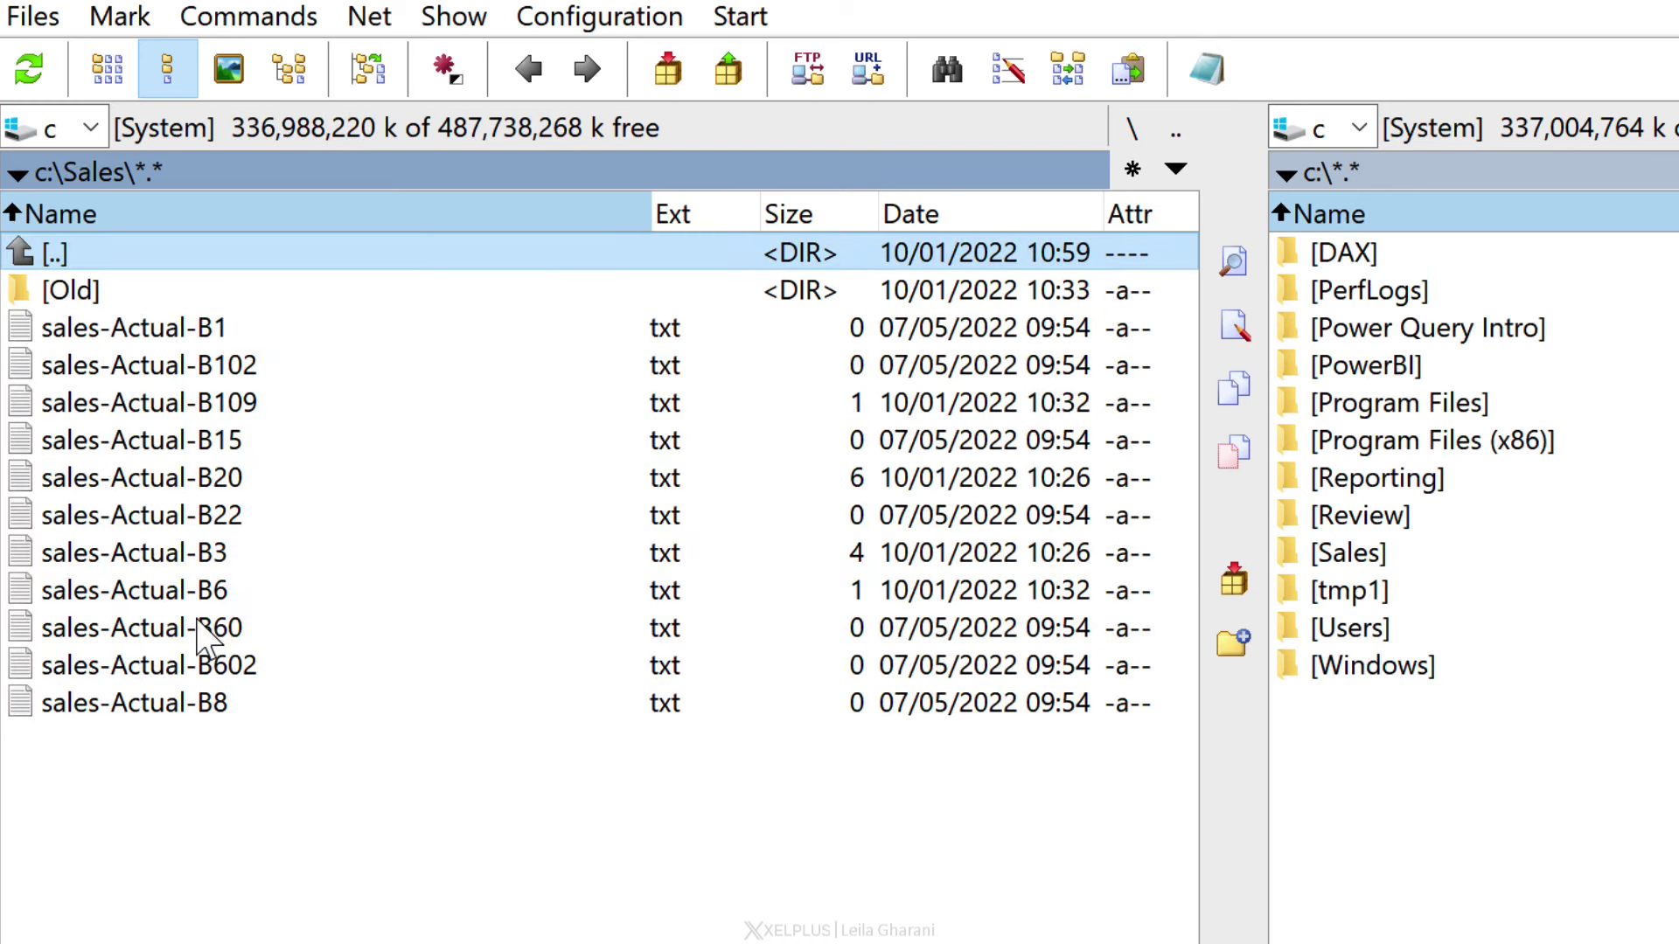
{"action": "double_click", "coordinate": [12, 255]}
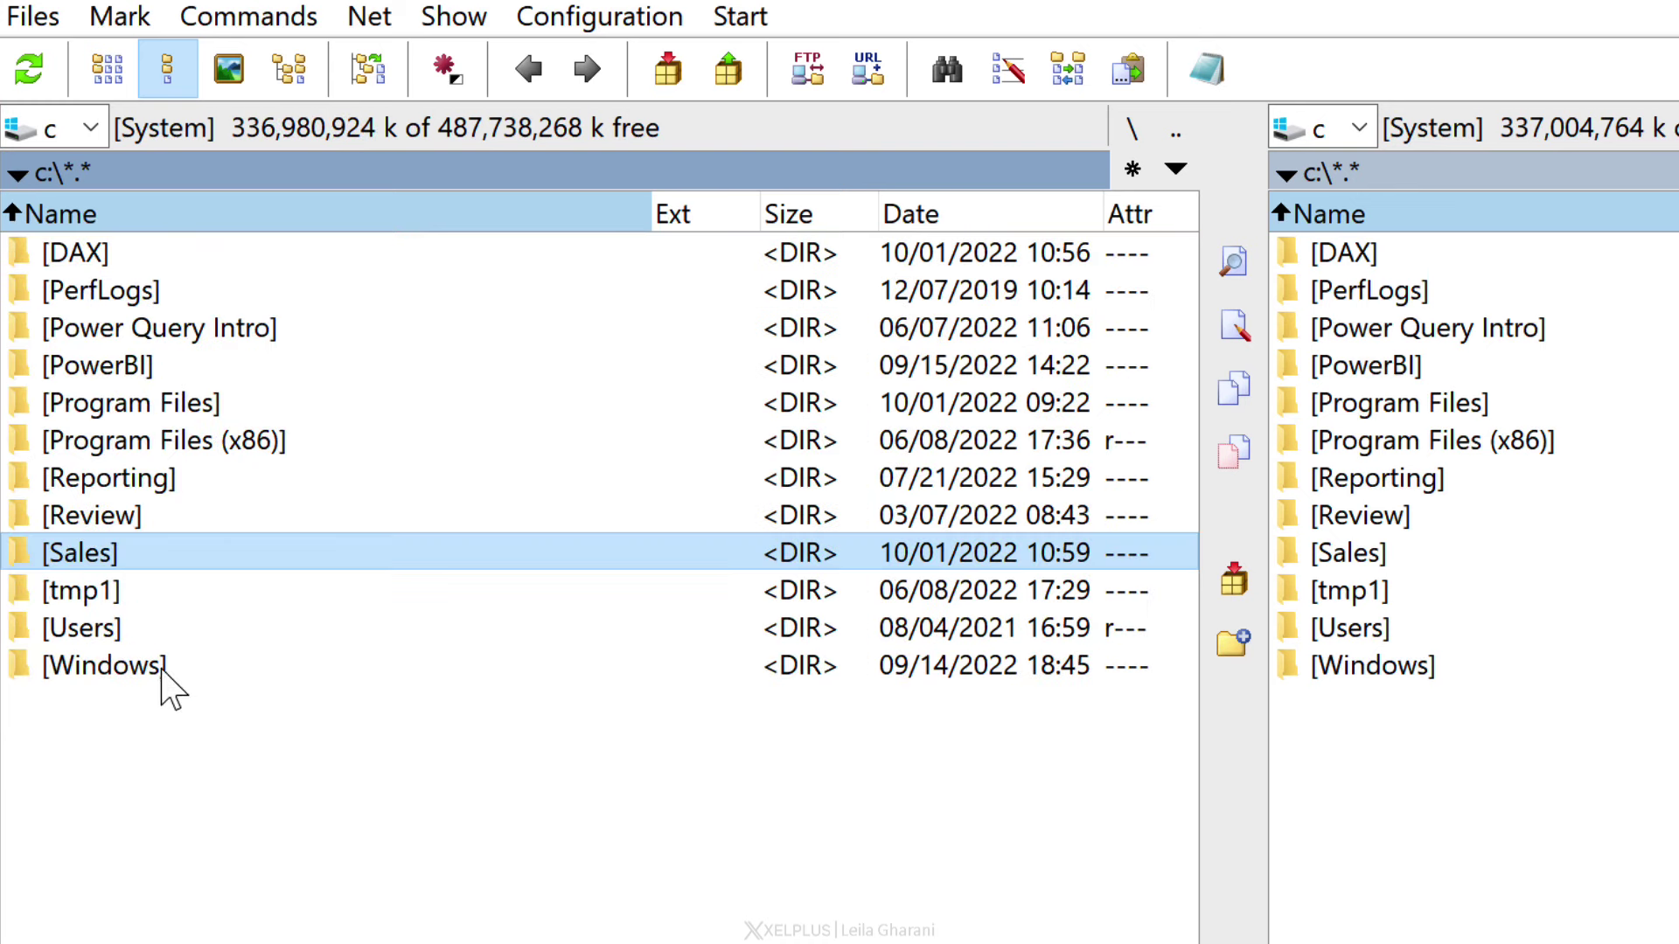
{"action": "double_click", "coordinate": [139, 554]}
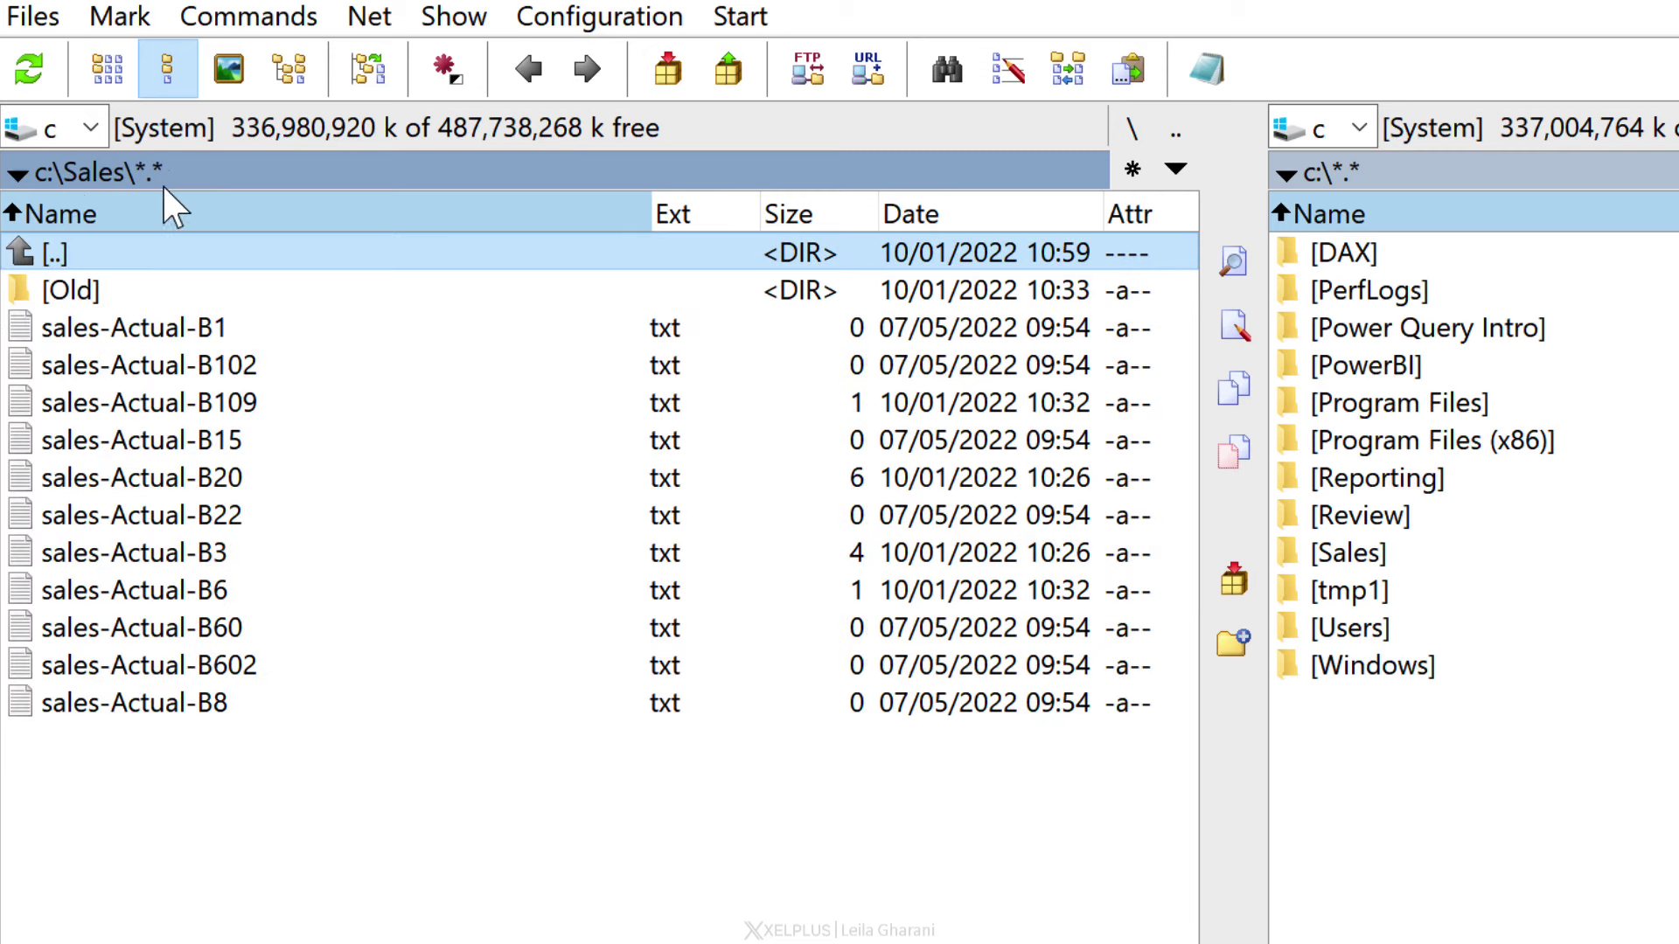
{"action": "double_click", "coordinate": [85, 297]}
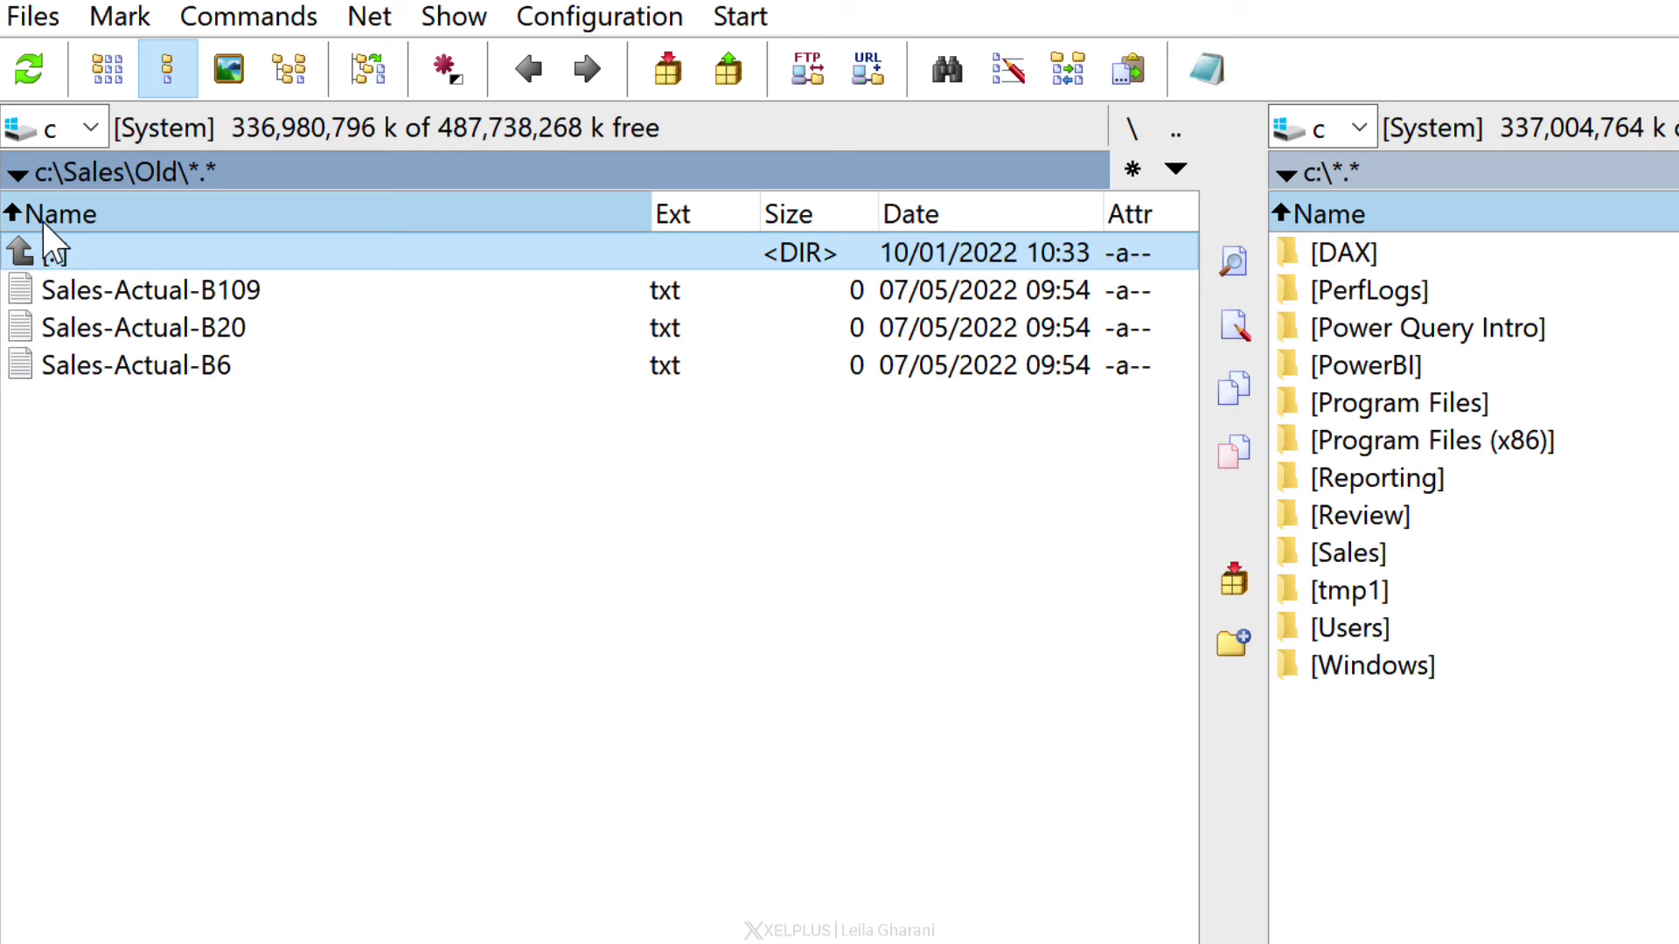
{"action": "double_click", "coordinate": [17, 254]}
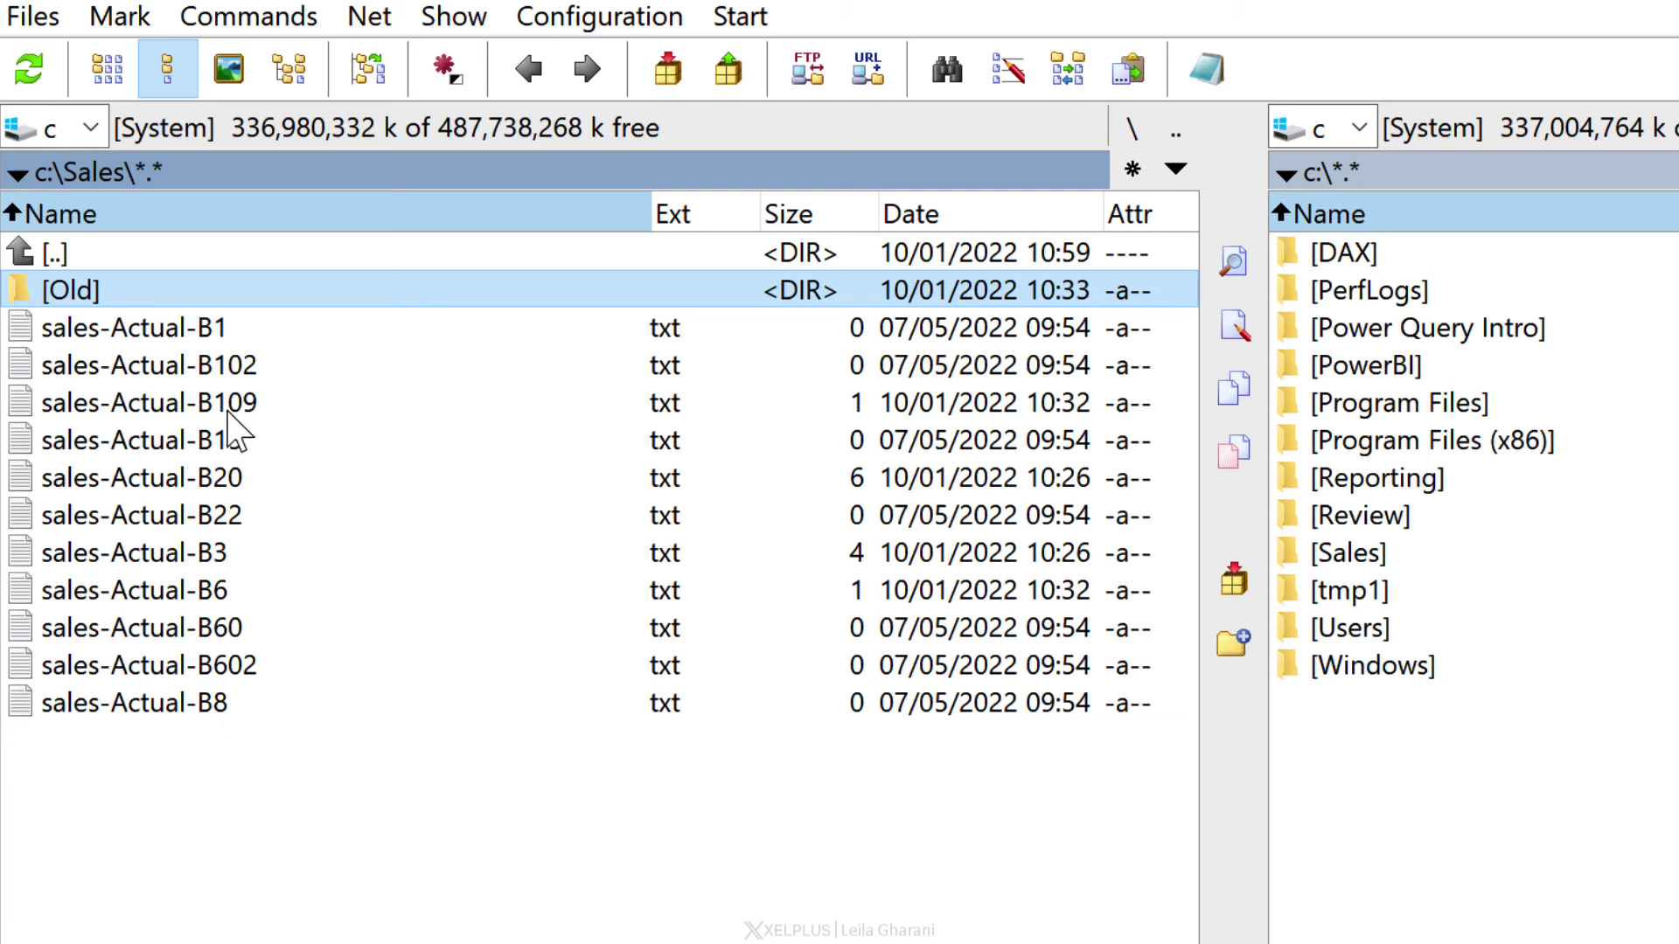
Step: Mark sales-Actual-B109, B6, B602 and B8, then copy their names with full paths
{"action": "left_click", "coordinate": [229, 413]}
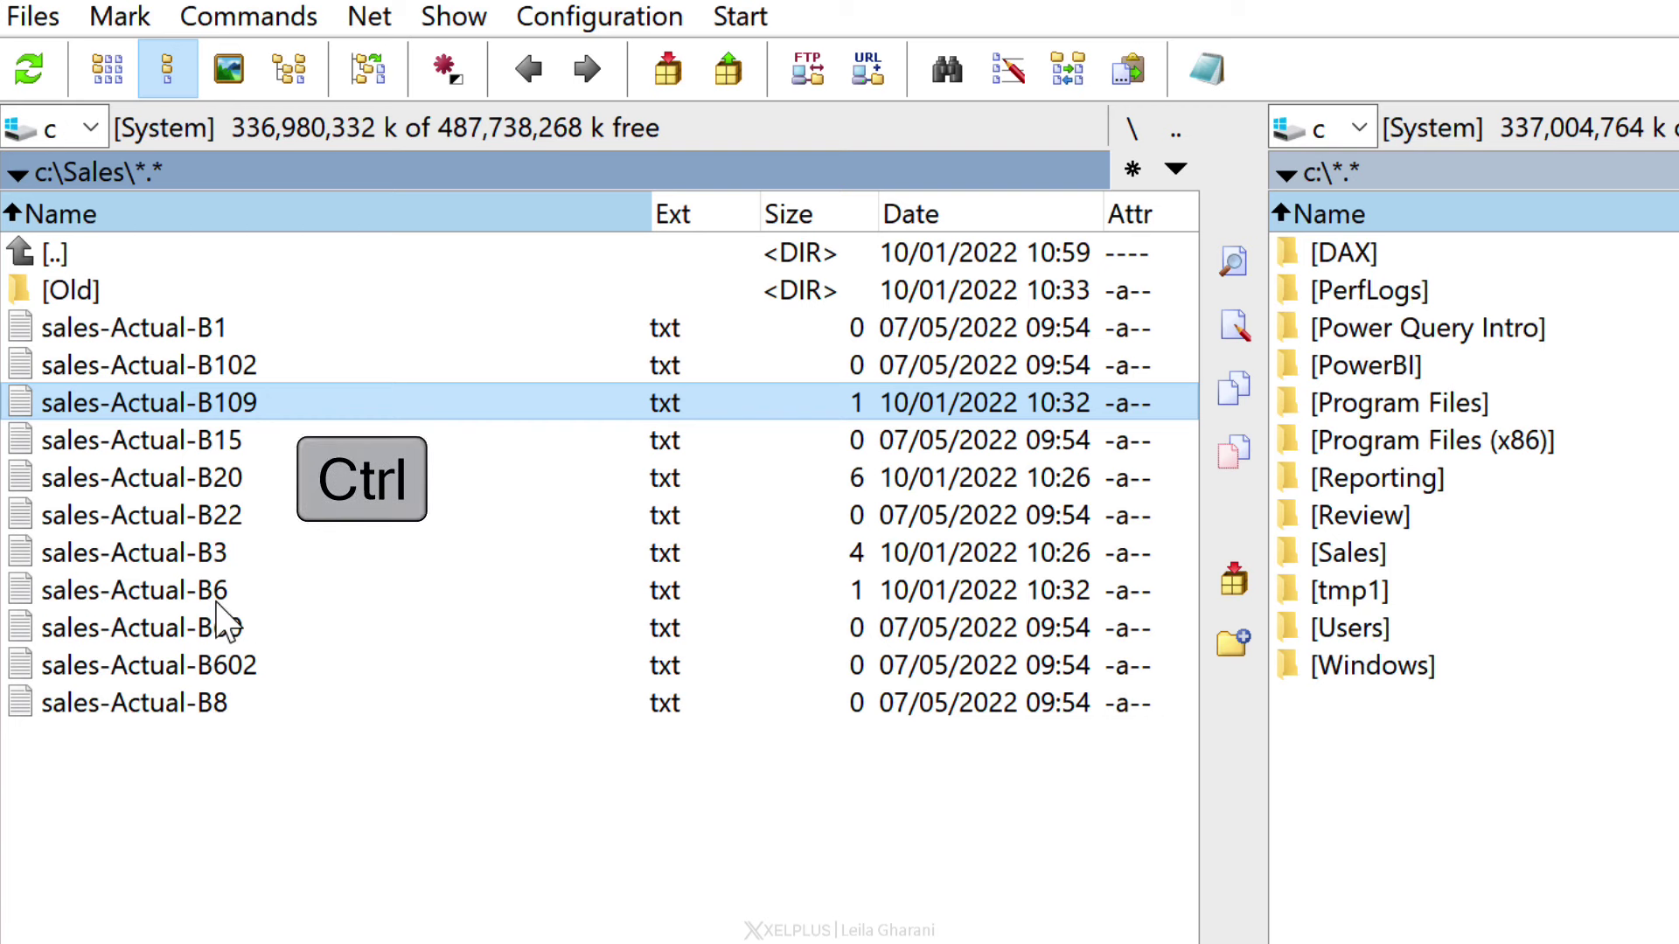
{"action": "left_click", "coordinate": [221, 596], "text": "ctrl"}
{"action": "left_click", "coordinate": [218, 669], "text": "ctrl"}
{"action": "left_click", "coordinate": [171, 712], "text": "ctrl"}
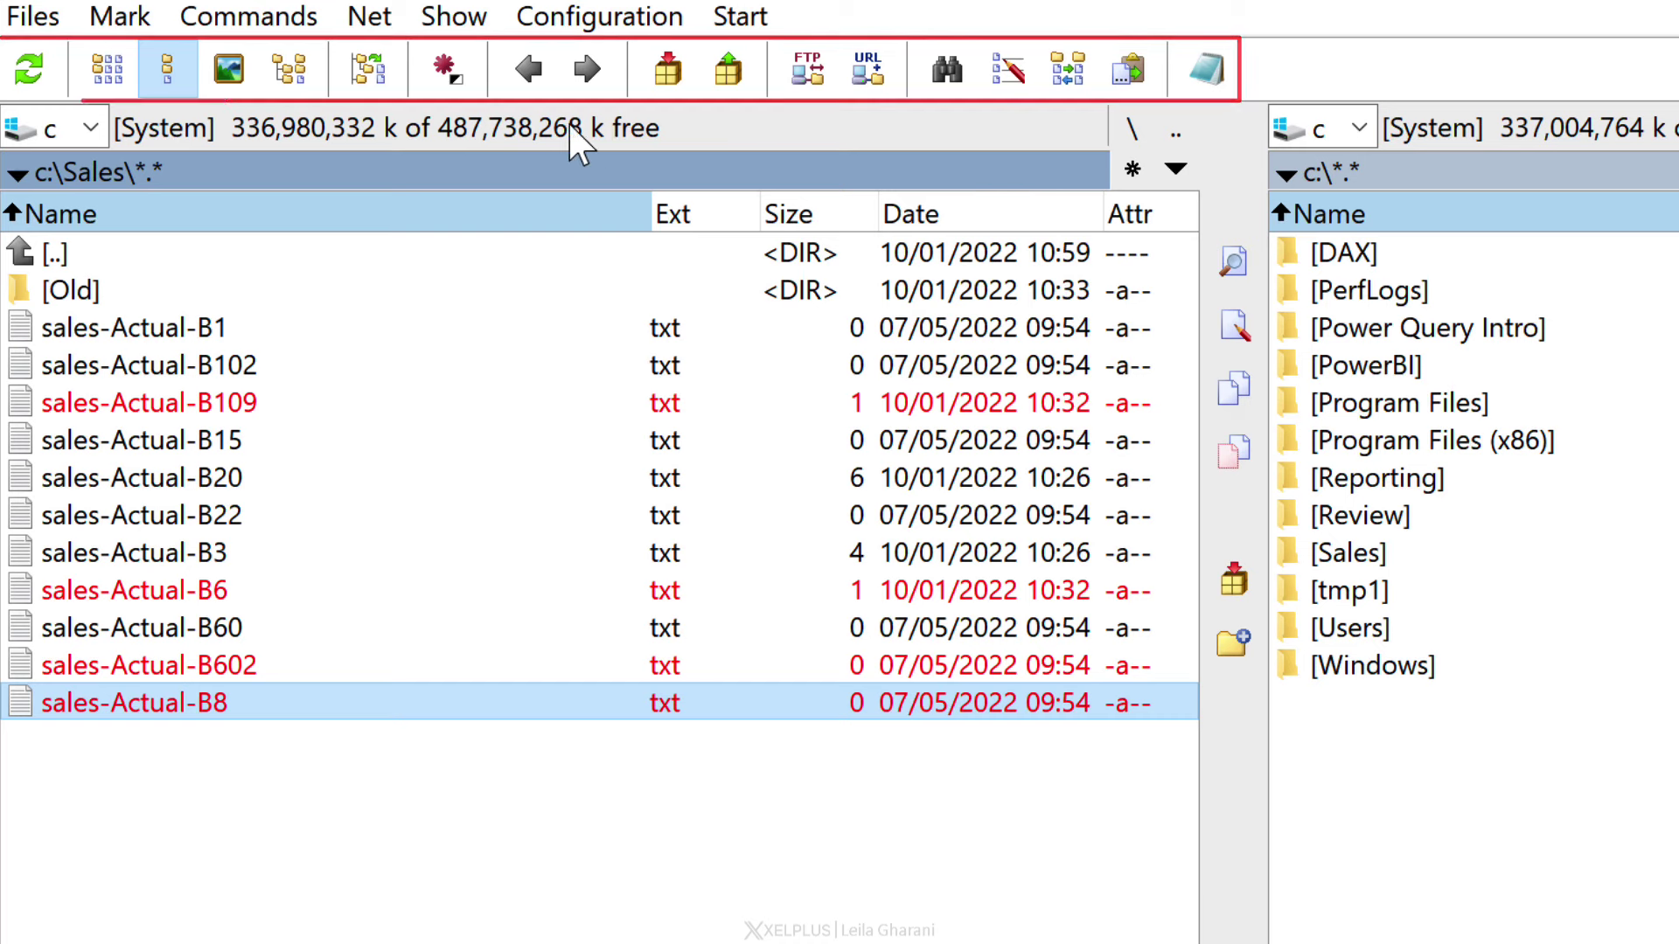
{"action": "left_click", "coordinate": [1130, 74]}
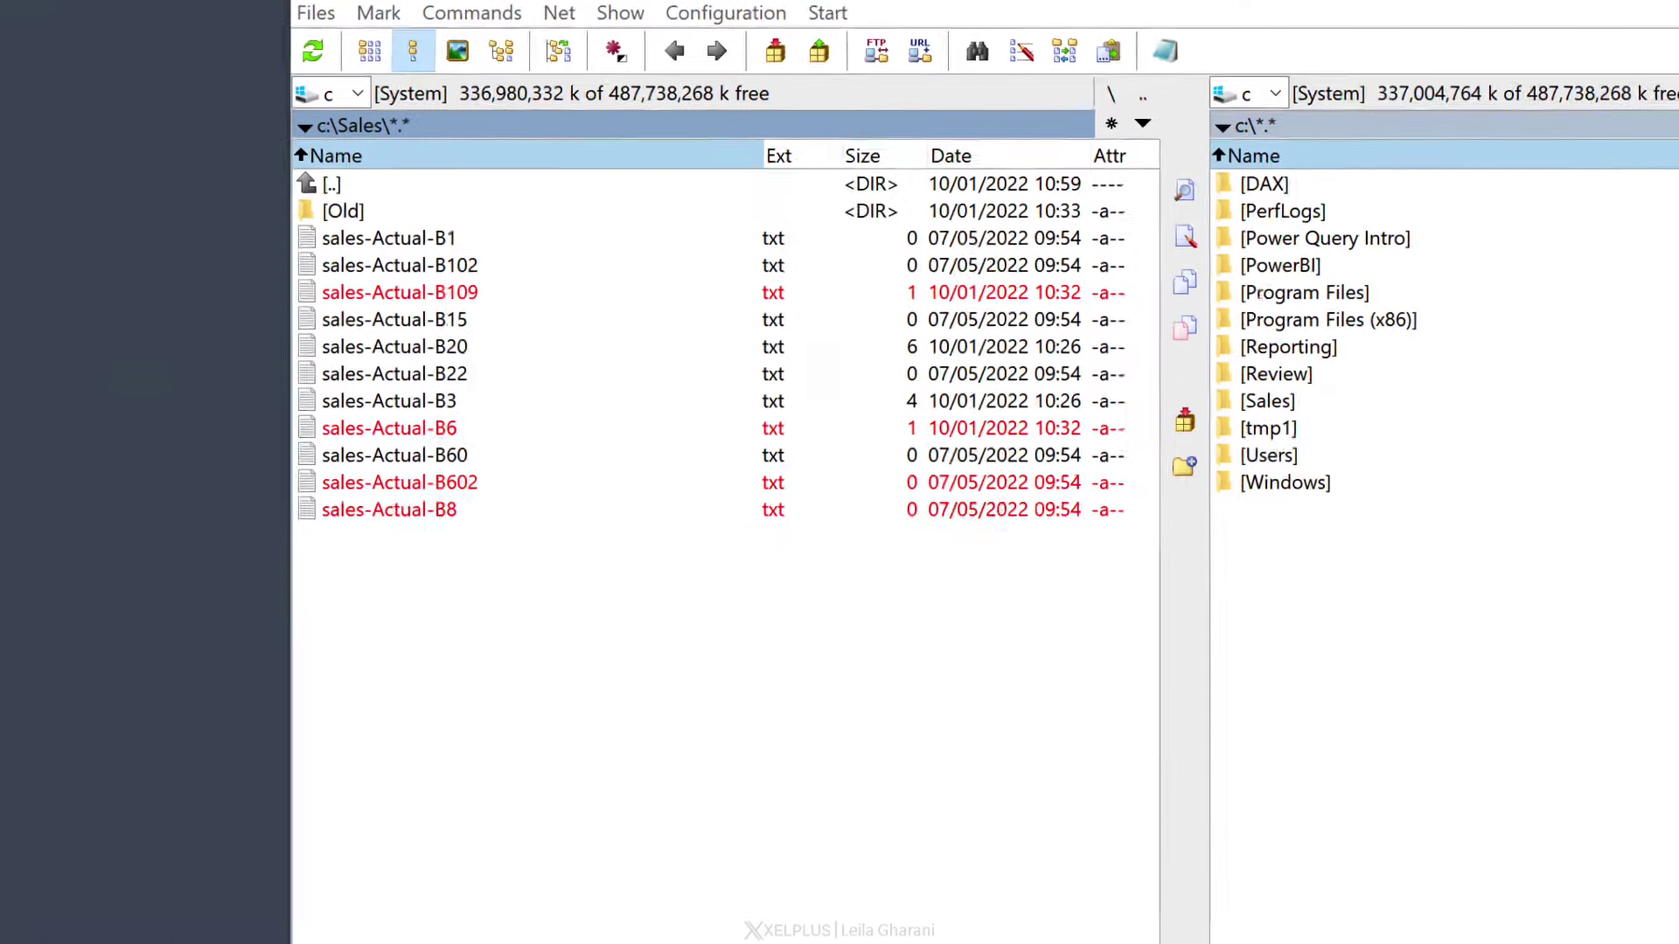
Step: Paste the four copied file paths into Excel cells A1:A4, then minimize Excel
{"action": "key", "text": "alt+Tab"}
{"action": "type", "text": "c:\\Sales\\sales-Actual-B109.txt c:\\Sales\\sales-Actual-B6.txt c:\\Sales\\sales-Actual-B602.txt c:\\Sales\\sales-Actual-B8.txt"}
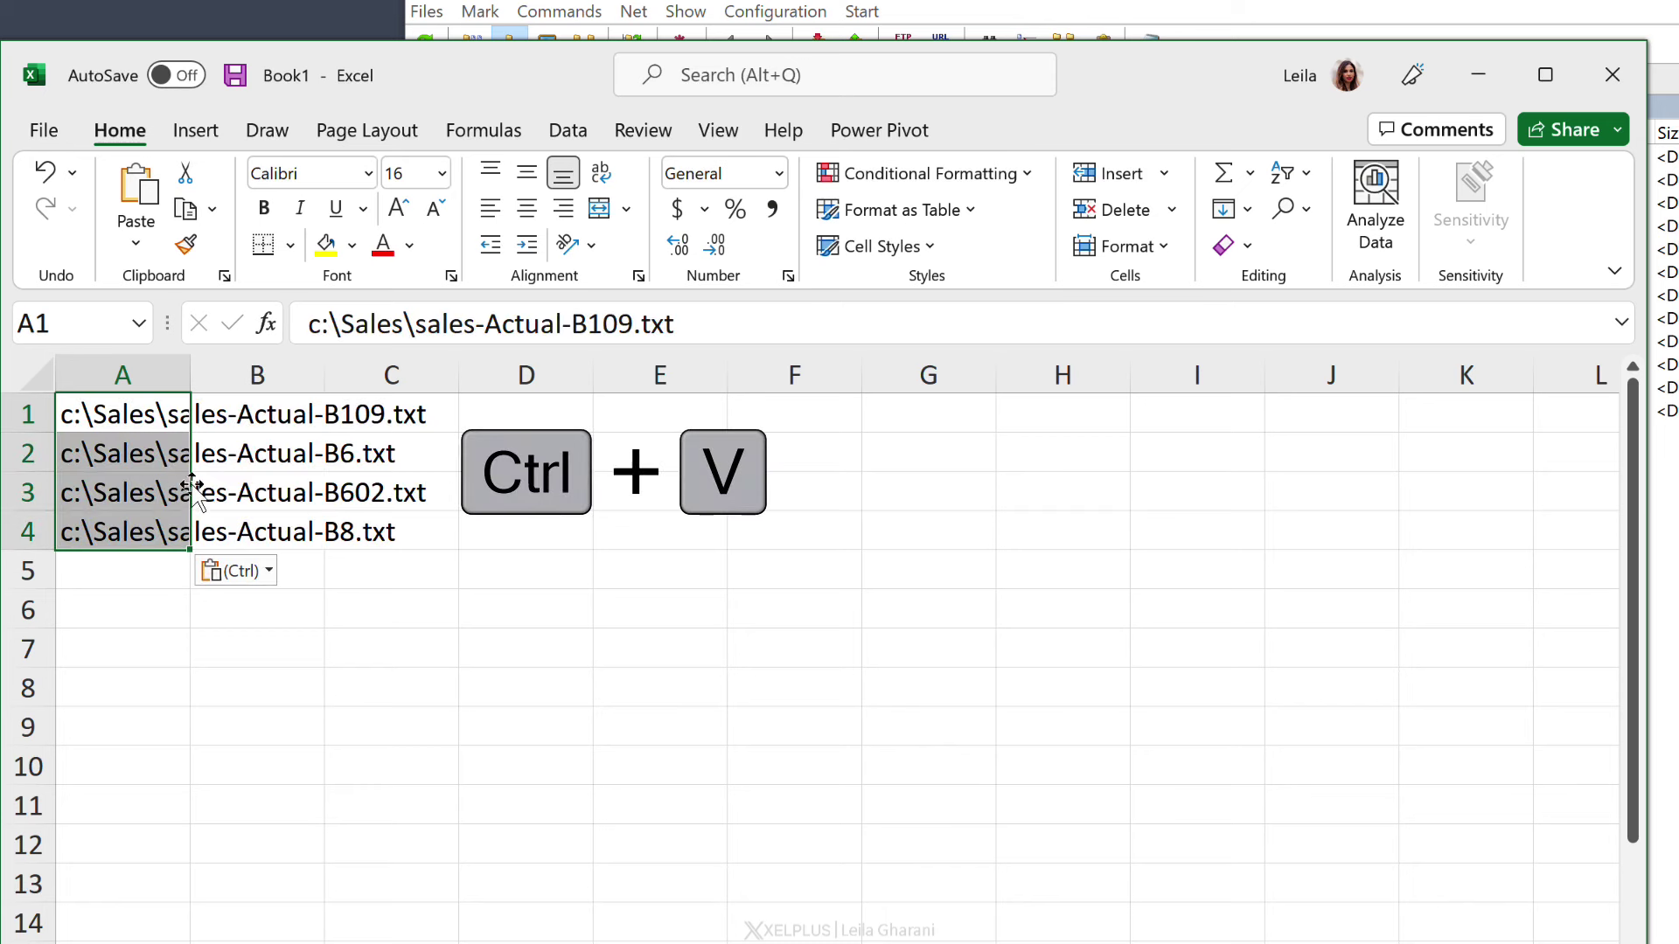
{"action": "left_click", "coordinate": [157, 604]}
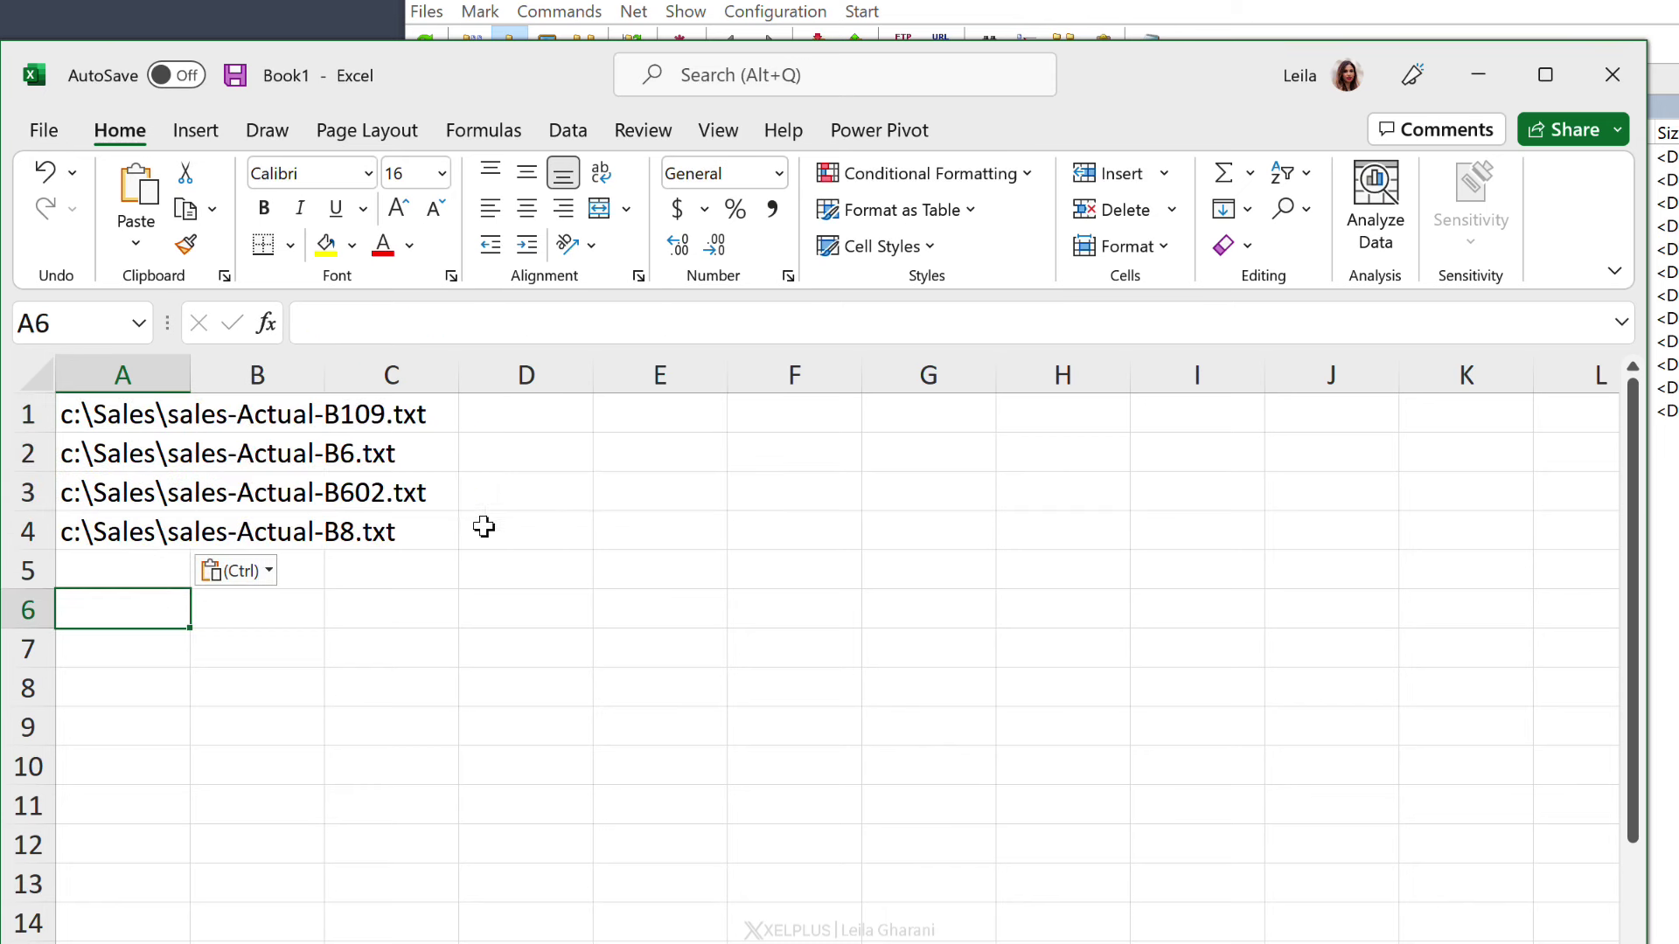
{"action": "left_click", "coordinate": [1480, 79]}
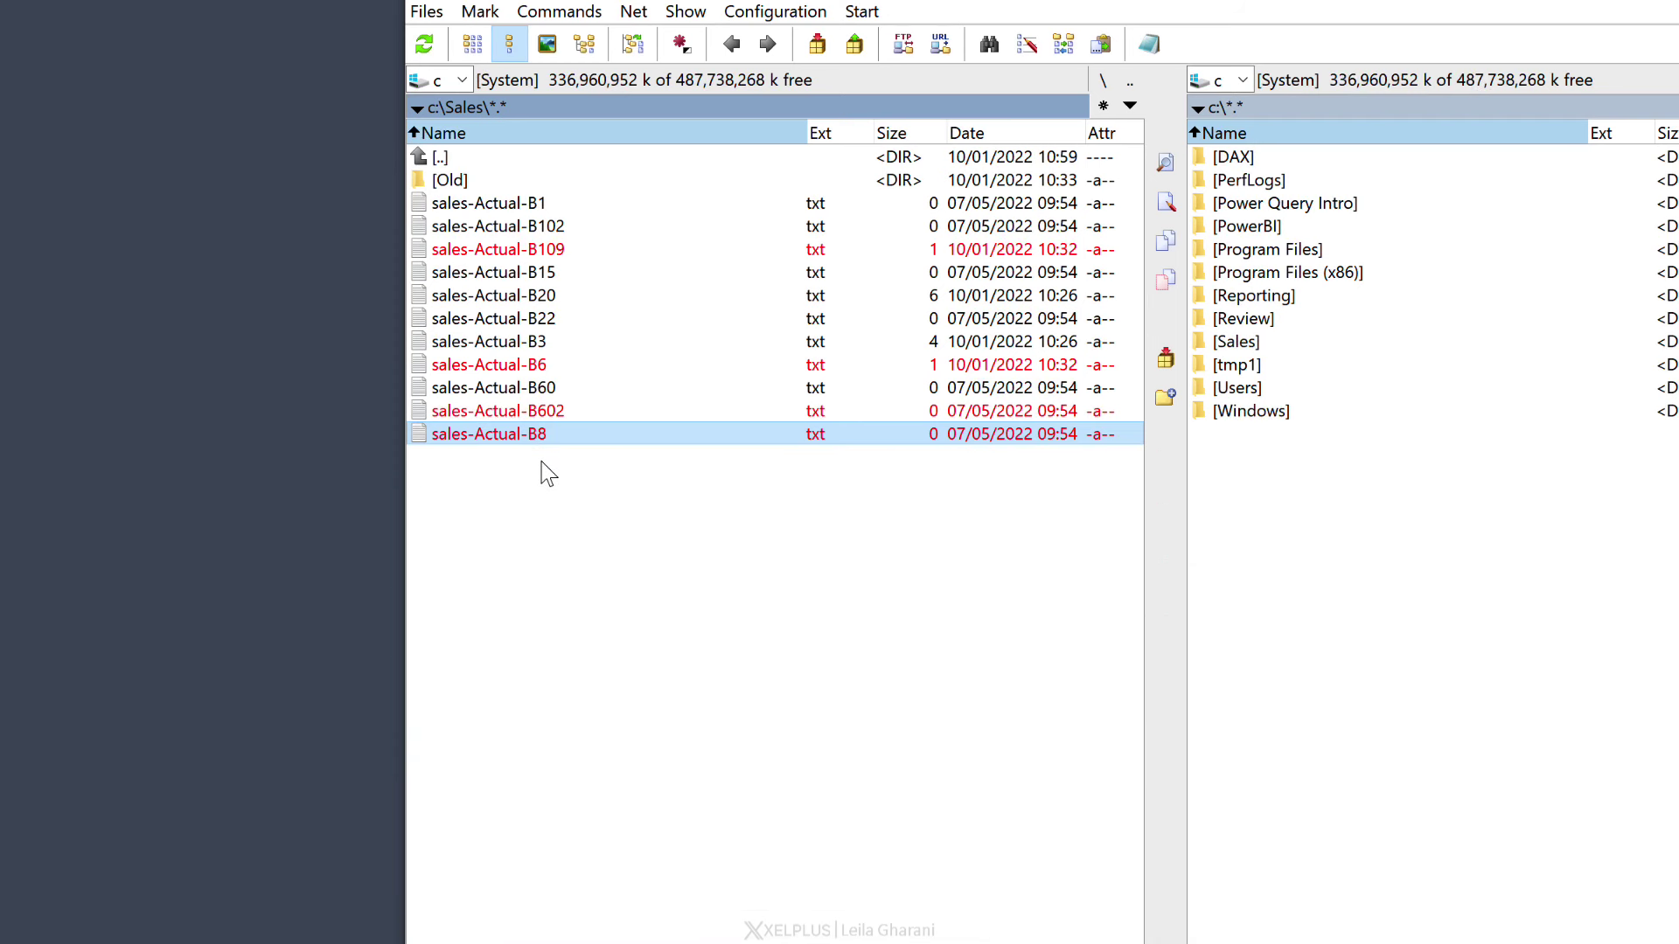
Step: Mark all entries in c:\Sales, including Old, and copy their full paths
{"action": "key", "text": "ctrl+a"}
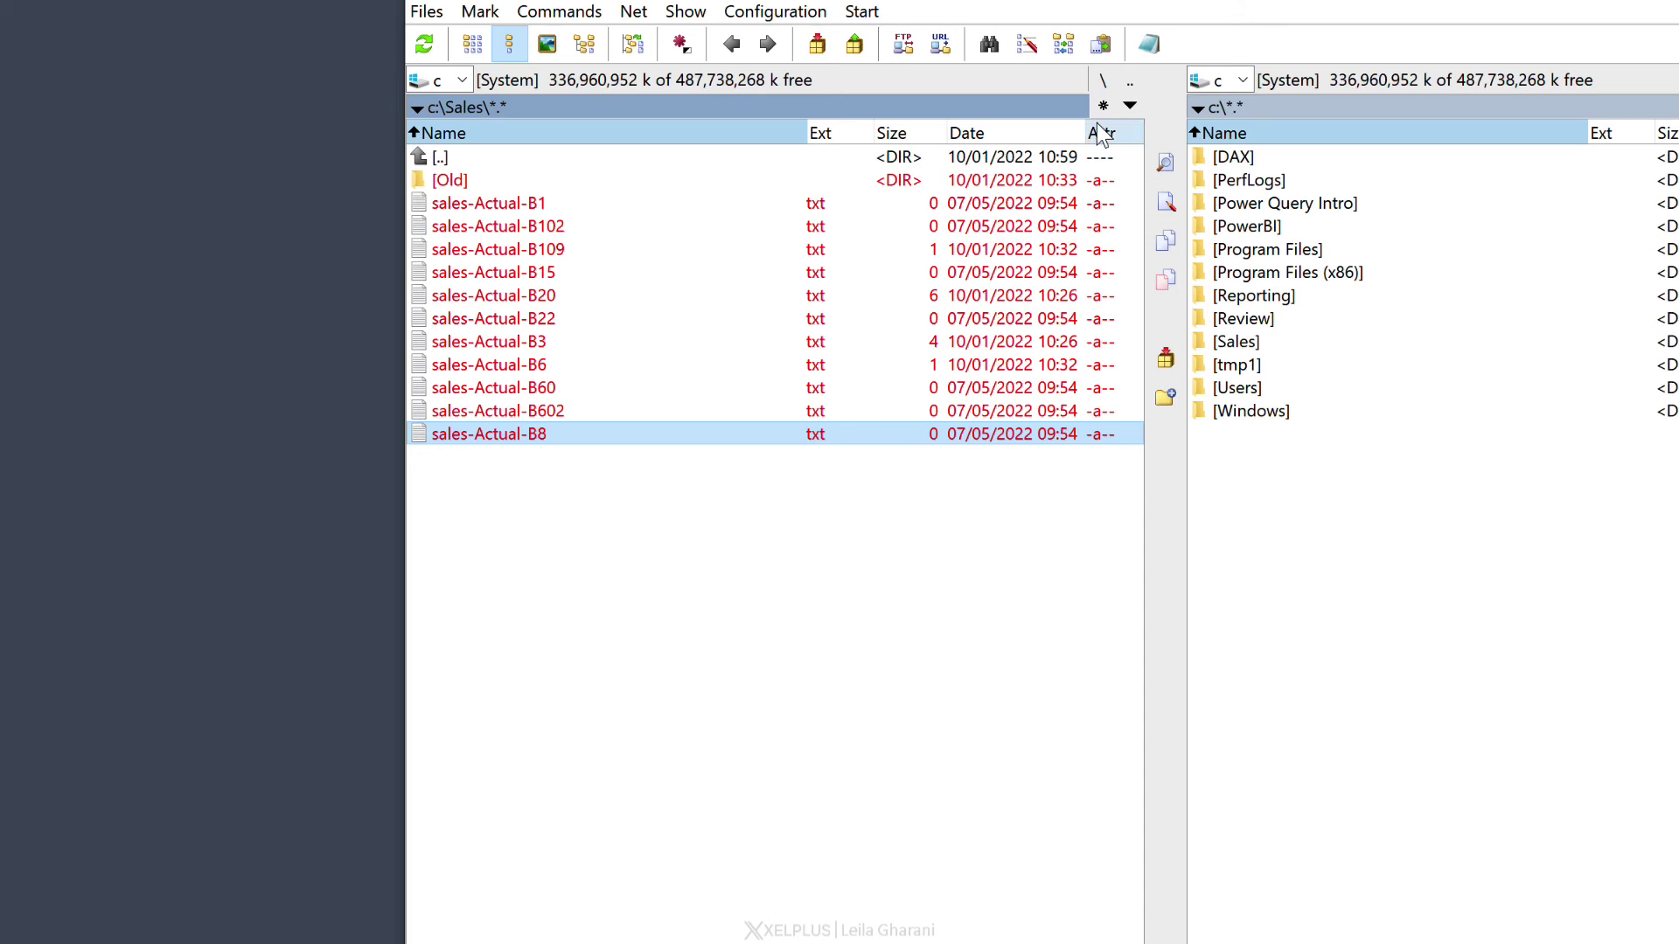
{"action": "left_click", "coordinate": [1102, 46]}
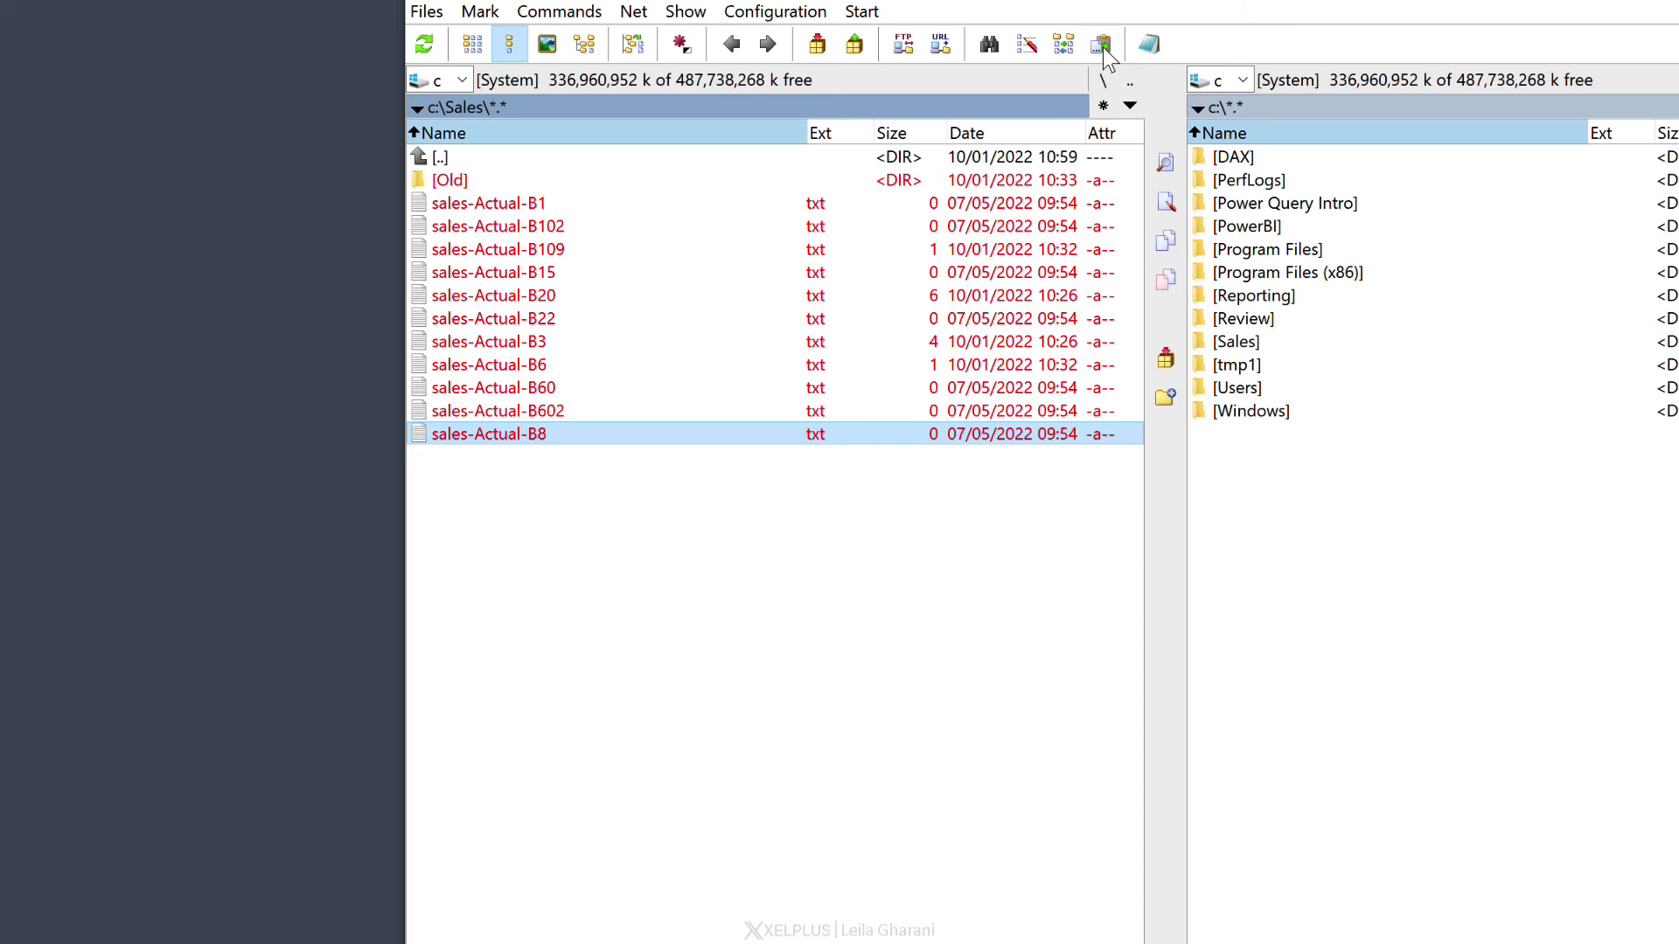
Step: Paste the twelve Sales paths, from c:\Sales\Old\ to sales-Actual-B8, into Excel E1:E12, then minimize Excel
{"action": "key", "text": "alt+Tab"}
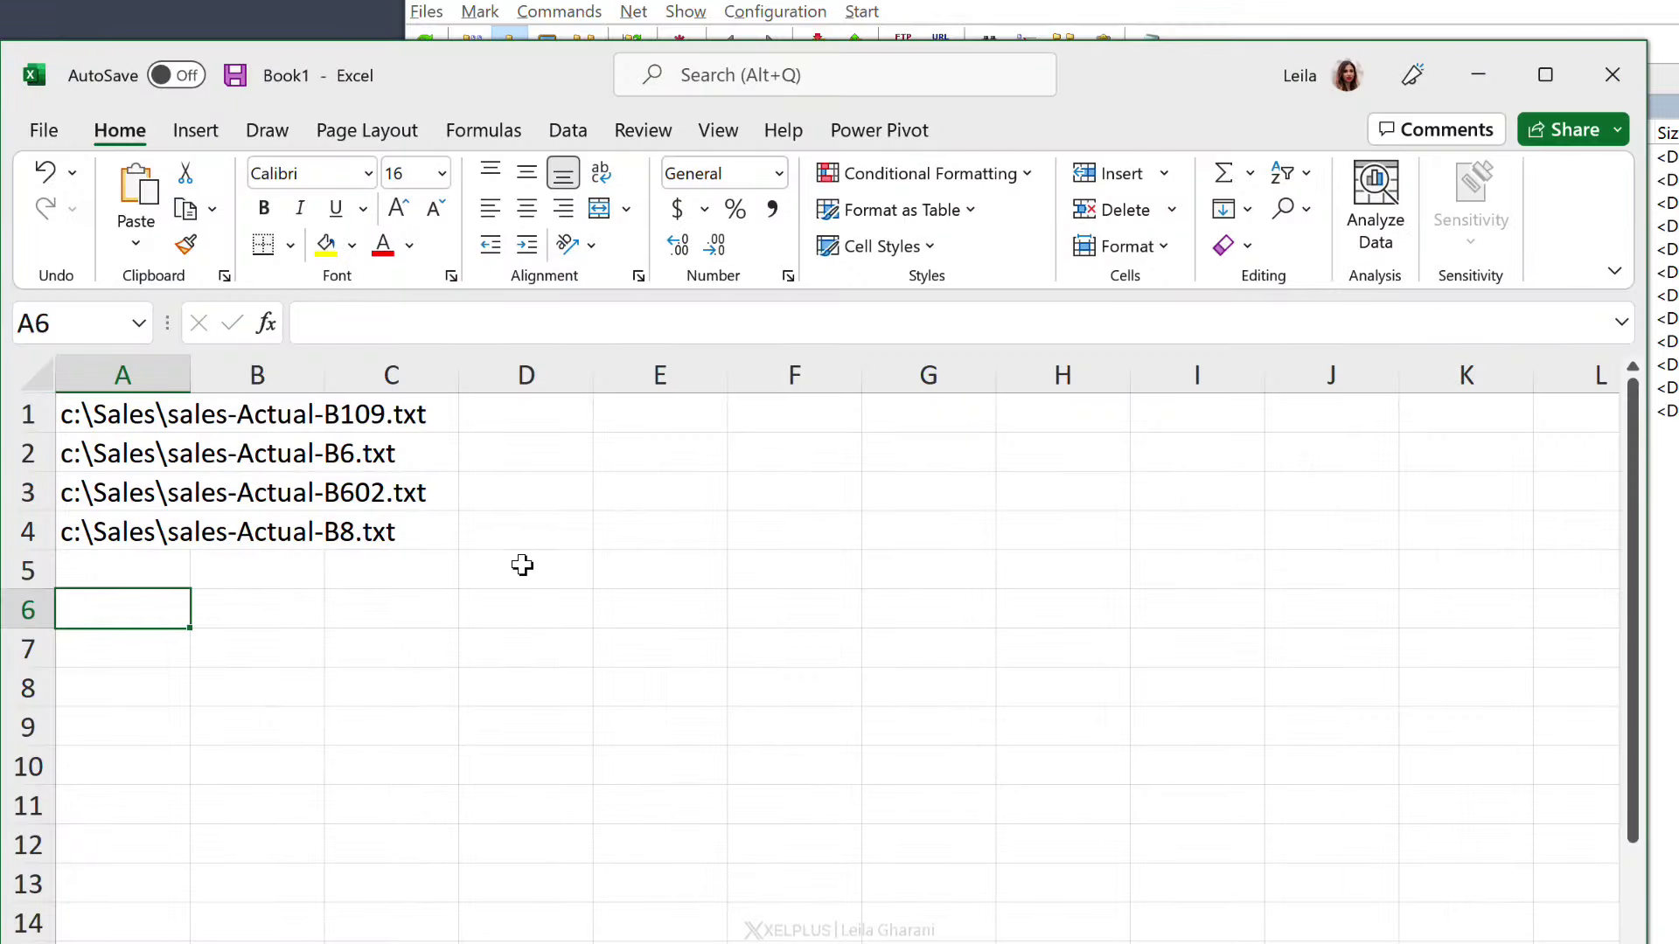
{"action": "left_click", "coordinate": [651, 405]}
{"action": "type", "text": "c:\\Sales\\Old\\ c:\\Sales\\sales-Actual-B1.txt c:\\Sales\\sales-Actual-B102.txt c:\\Sales\\sales-Actual-B109.txt c:\\Sales\\sales-Actual-B15.txt c:\\Sales\\sales-Actual-B20.txt c:\\Sales\\sales-Actual-B22.txt c:\\Sales\\sales-Actual-B3.txt c:\\Sales\\sales-Actual-B6.txt c:\\Sales\\sales-Actual-B60.txt c:\\Sales\\sales-Actual-B602.txt c:\\Sales\\sales-Actual-B8.txt"}
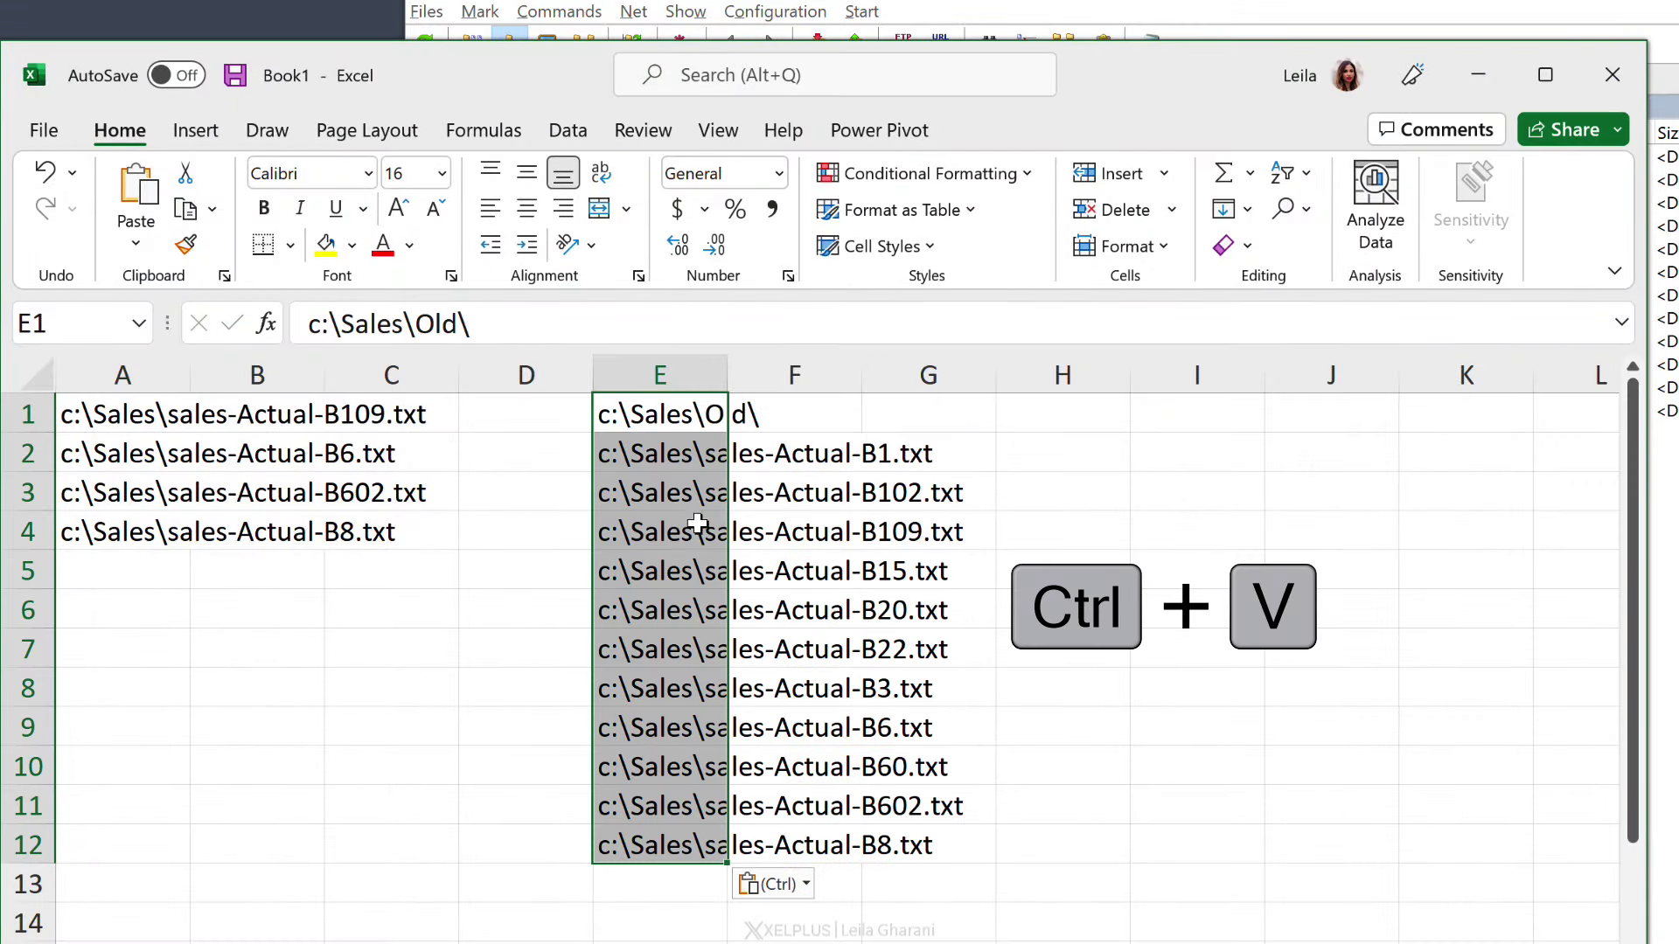
{"action": "left_click", "coordinate": [641, 468]}
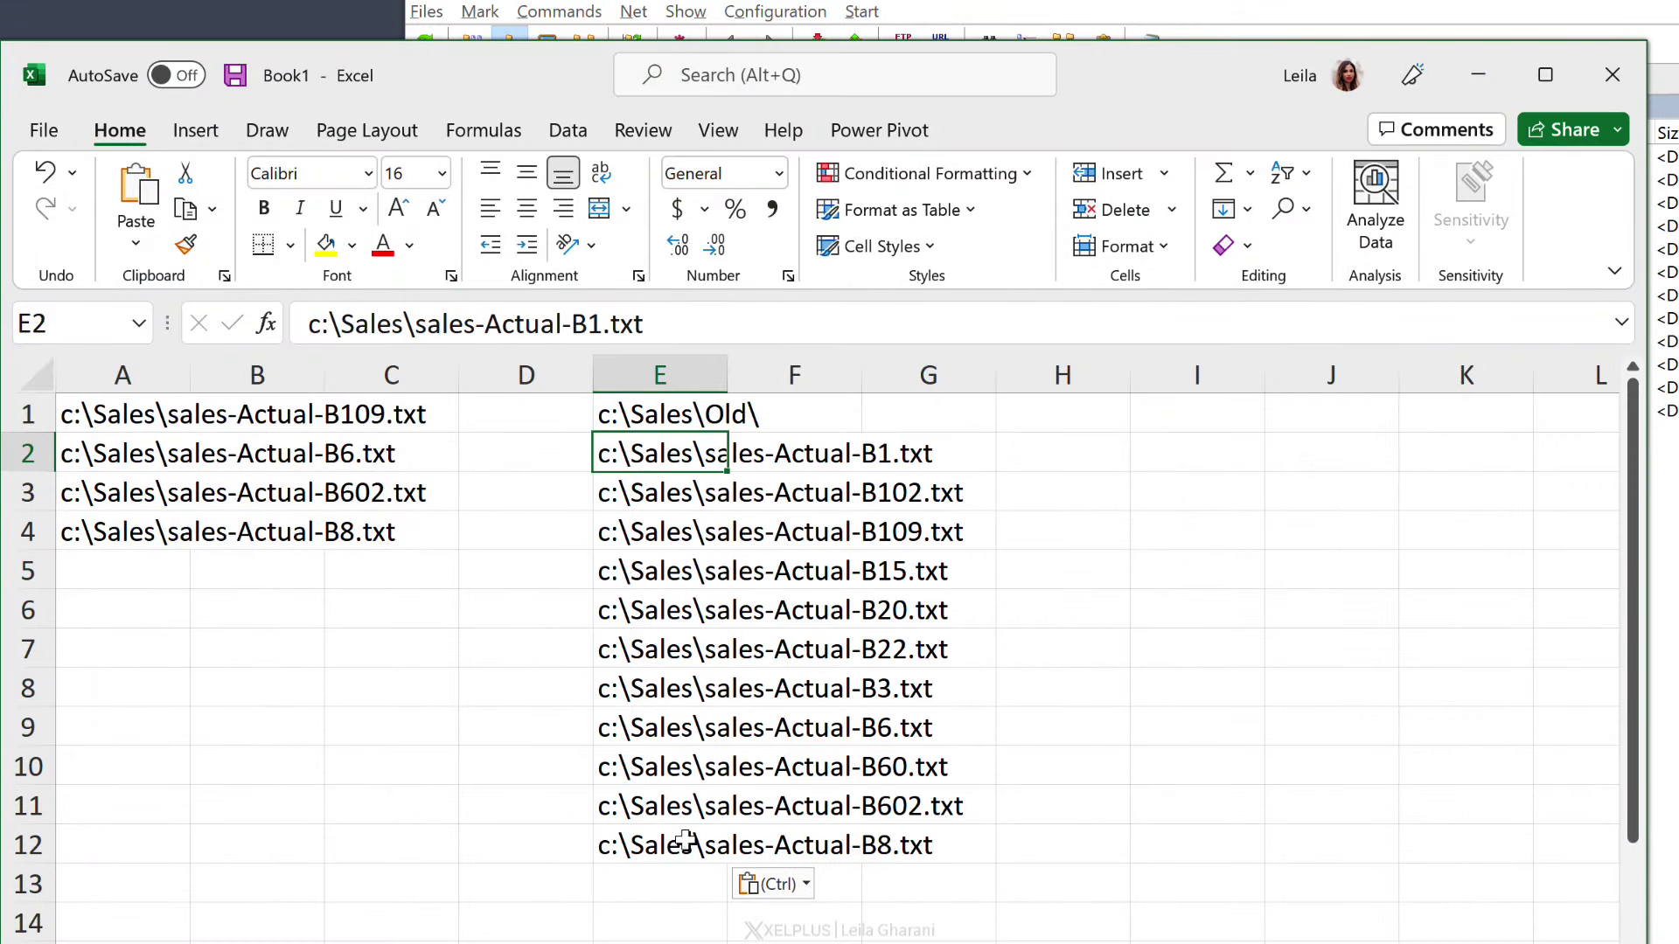
{"action": "left_click", "coordinate": [1478, 74]}
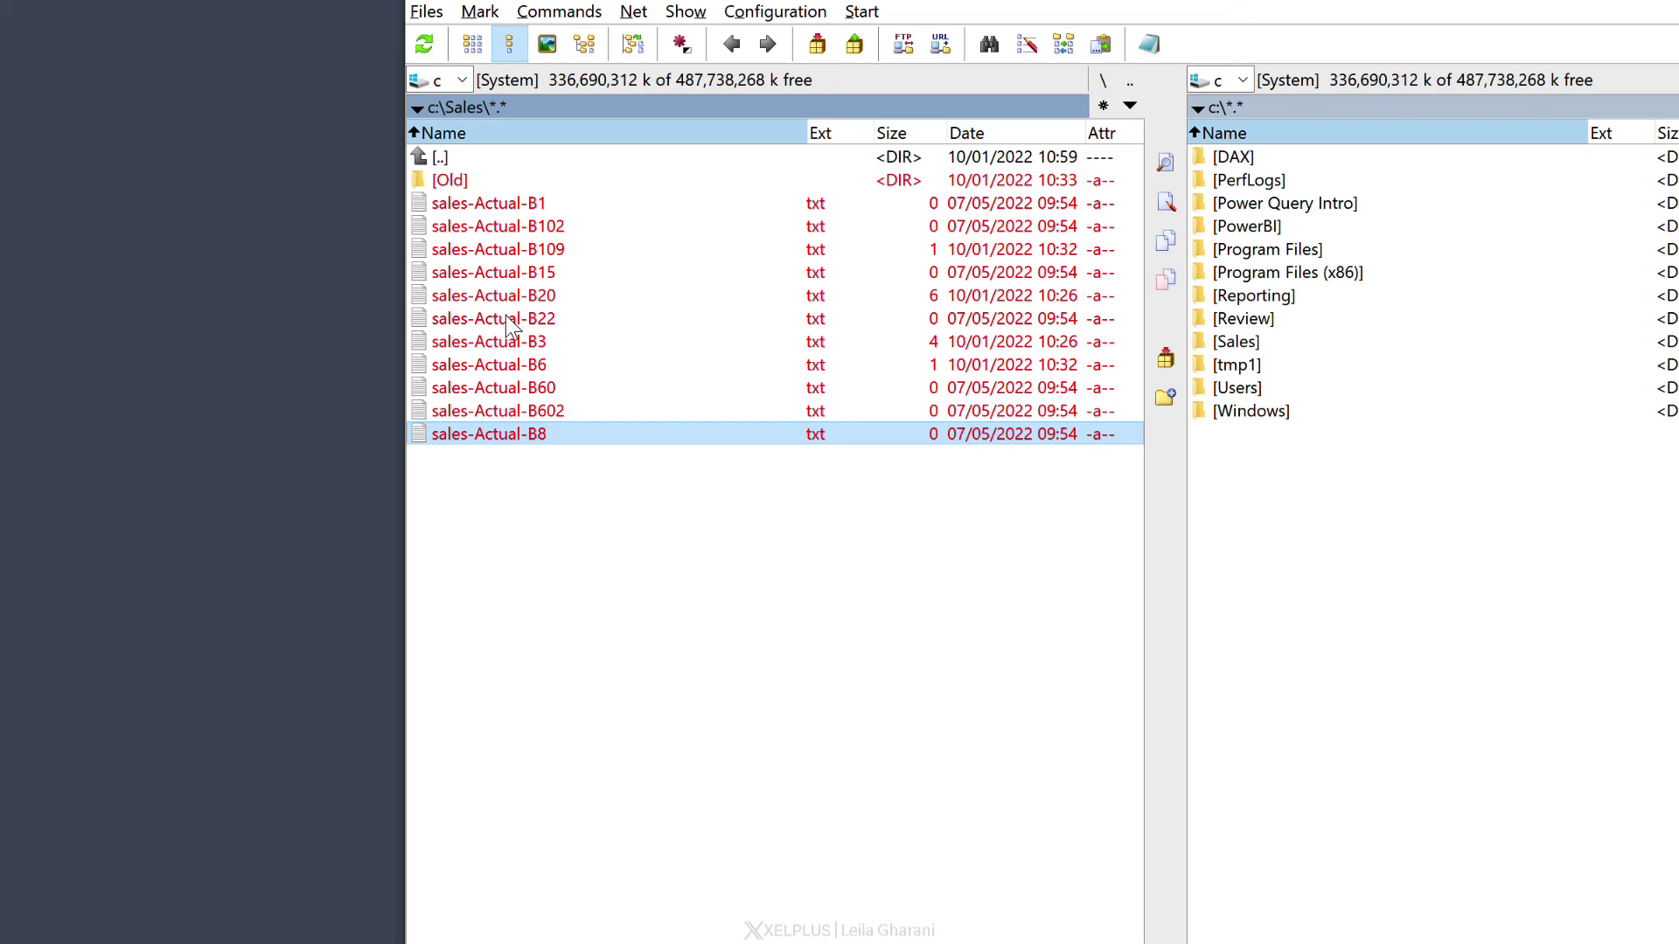
Step: Switch to branch view to include Old's files, mark all 14, and return to Excel
{"action": "key", "text": "ctrl+b"}
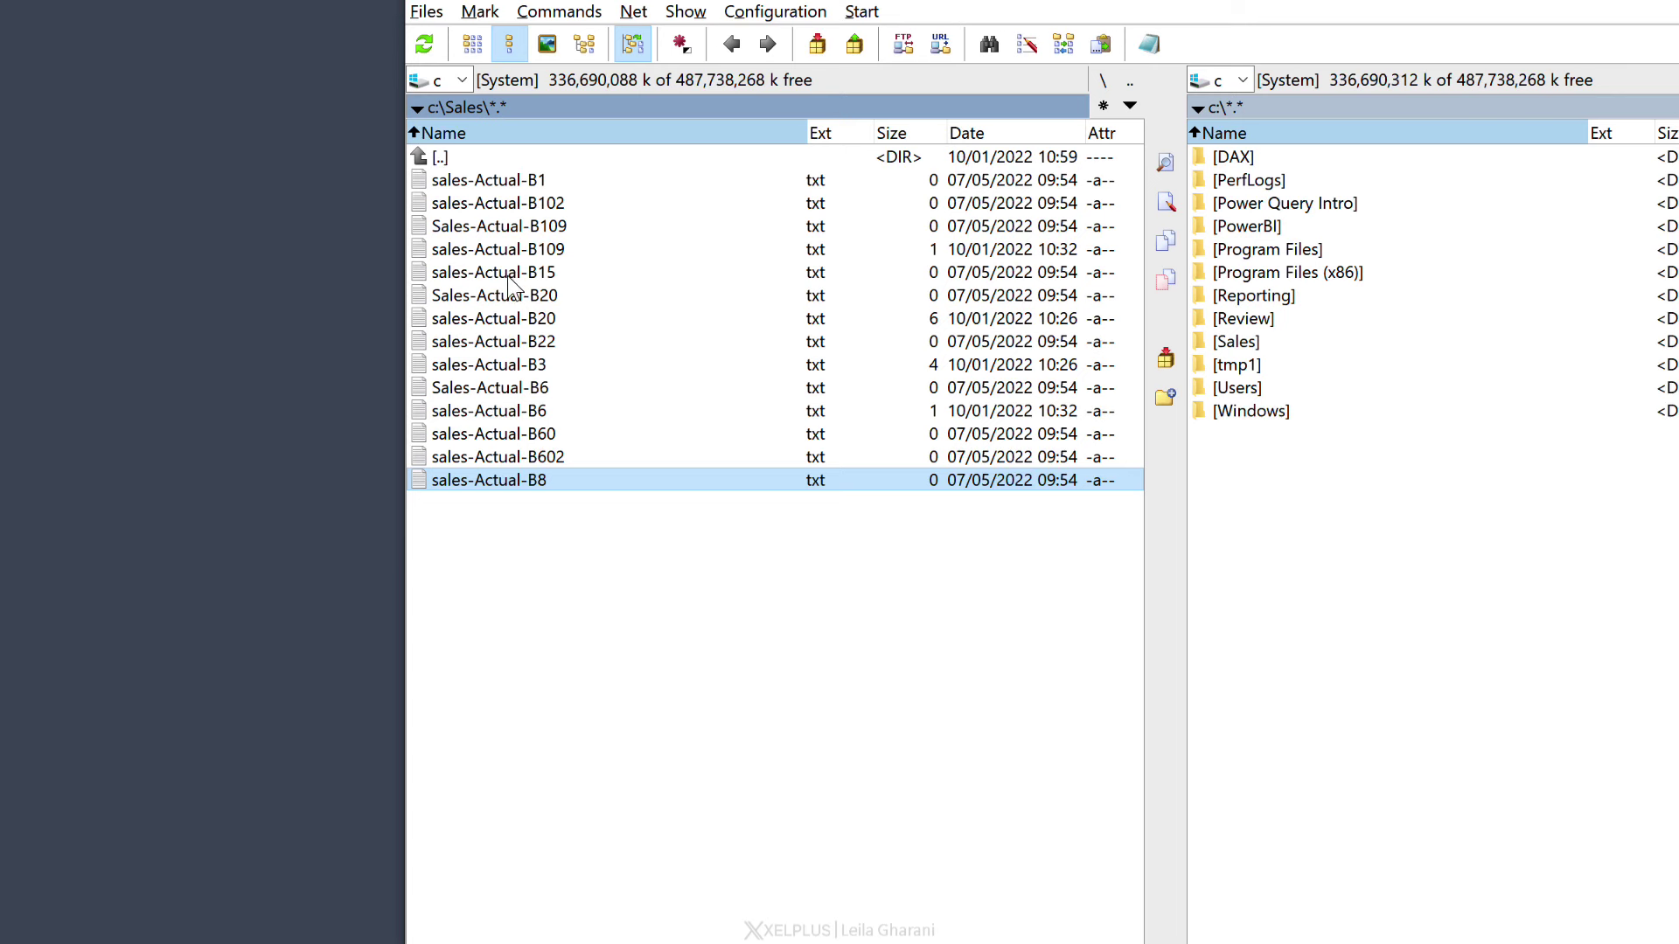
{"action": "key", "text": "ctrl+a"}
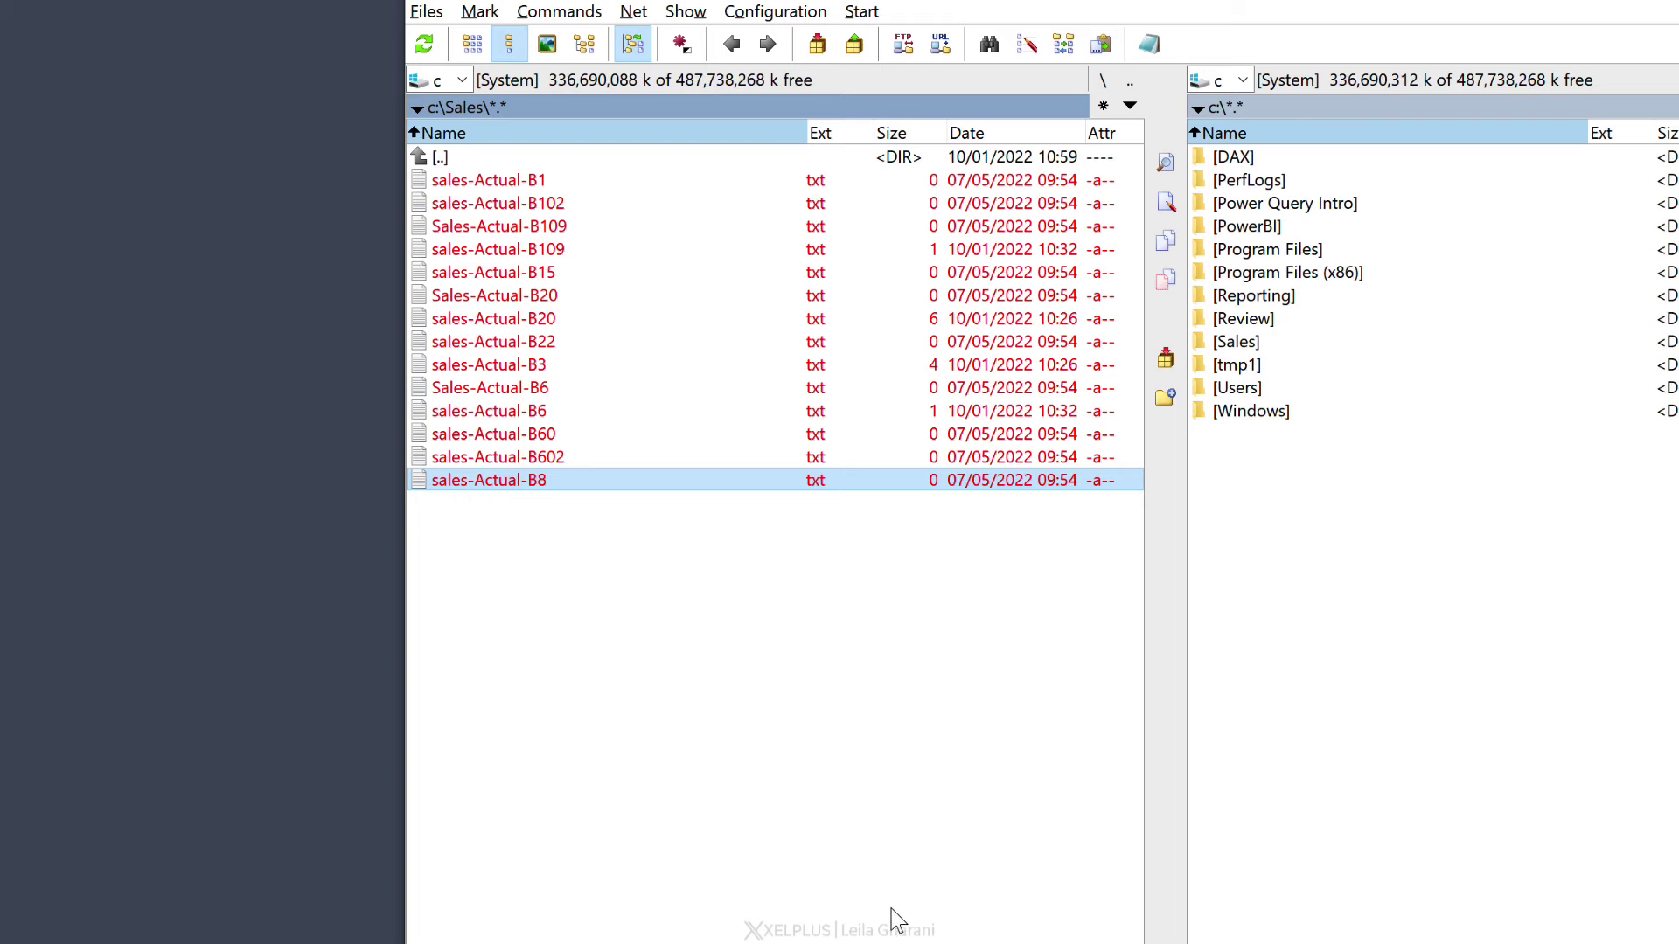
{"action": "key", "text": "alt+Tab"}
Step: Paste the 14 paths into H1:H14, check the Old paths in H3, H6, H10, then minimize Excel
{"action": "left_click", "coordinate": [1118, 411]}
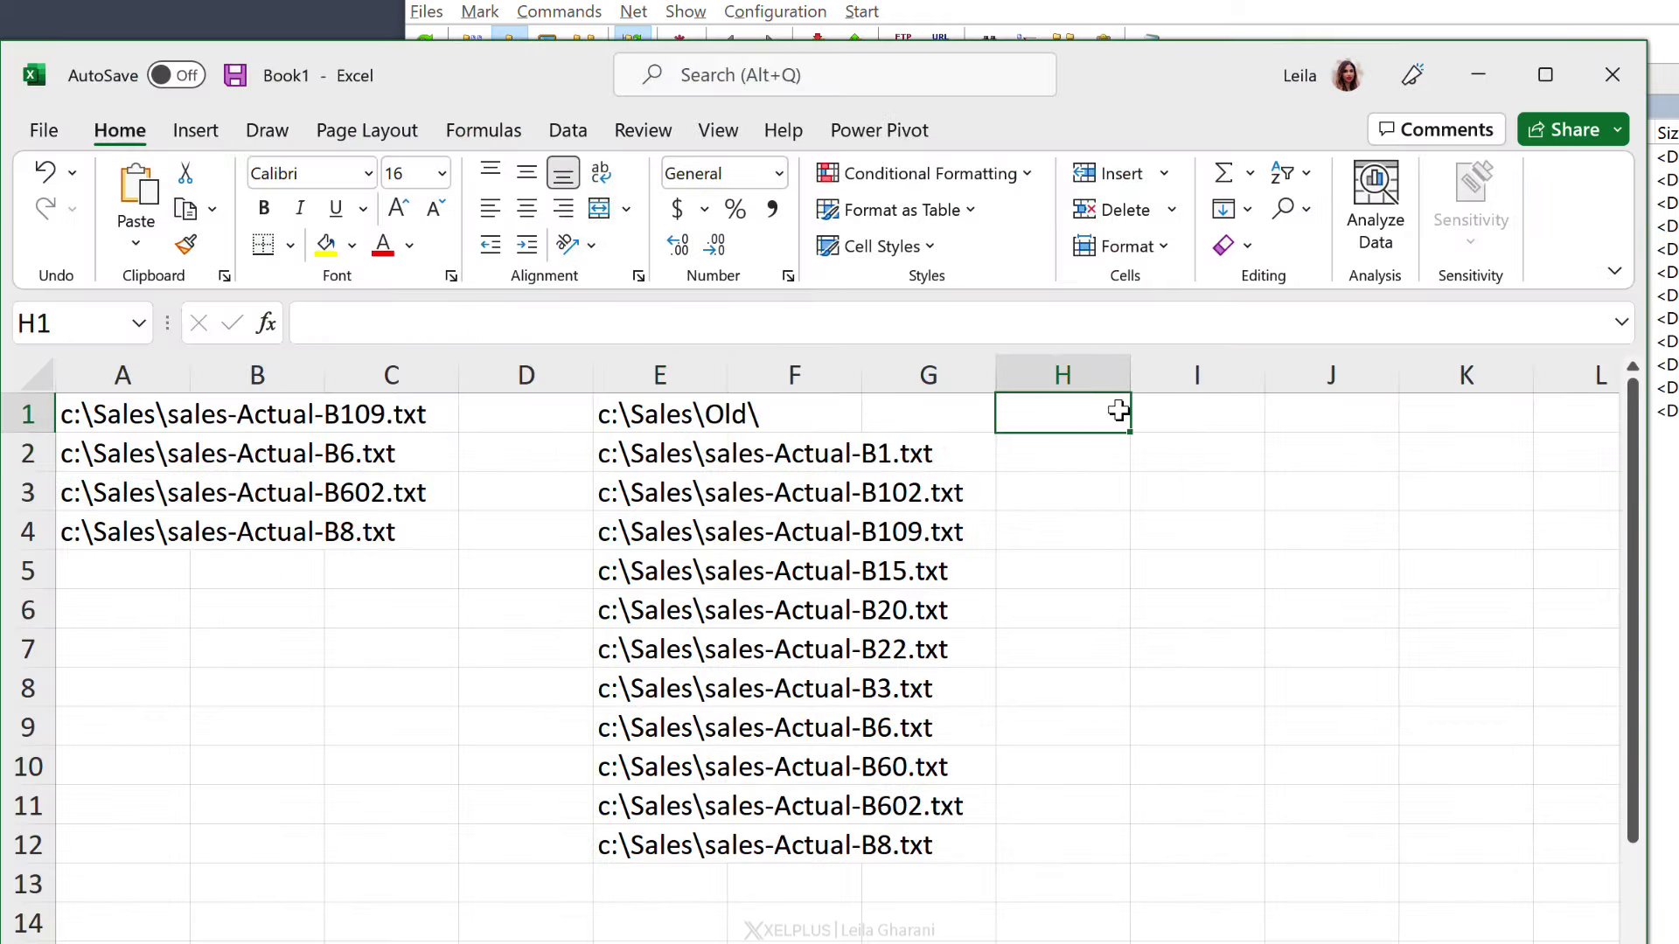
{"action": "type", "text": "c:\\Sales\\sales-Actual-B1.txt c:\\Sales\\sales-Actual-B102.txt c:\\Sales\\Old\\Sales-Actual-B109.txt c:\\Sales\\sales-Actual-B109.txt c:\\Sales\\sales-Actual-B15.txt c:\\Sales\\Old\\Sales-Actual-B20.txt c:\\Sales\\sales-Actual-B20.txt c:\\Sales\\sales-Actual-B22.txt c:\\Sales\\sales-Actual-B3.txt c:\\Sales\\Old\\Sales-Actual-B6.txt c:\\Sales\\sales-Actual-B6.txt c:\\Sales\\sales-Actual-B60.txt c:\\Sales\\sales-Actual-B602.txt c:\\Sales\\sales-Actual-B8.txt"}
{"action": "left_click", "coordinate": [1106, 503]}
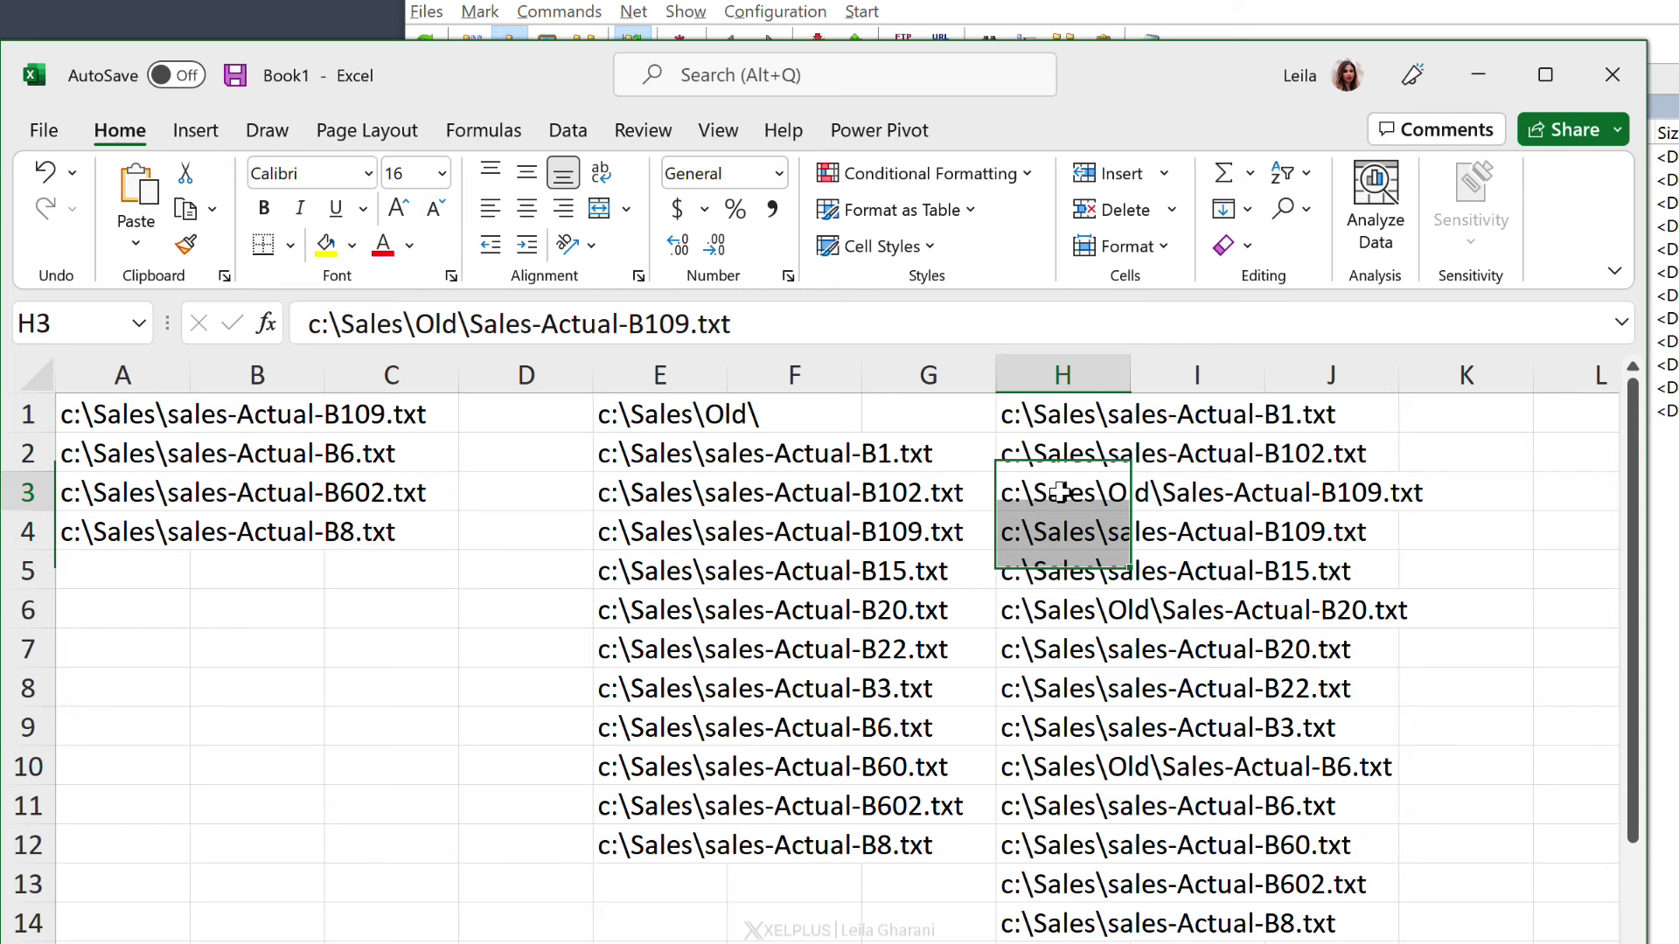
{"action": "left_click", "coordinate": [1031, 610]}
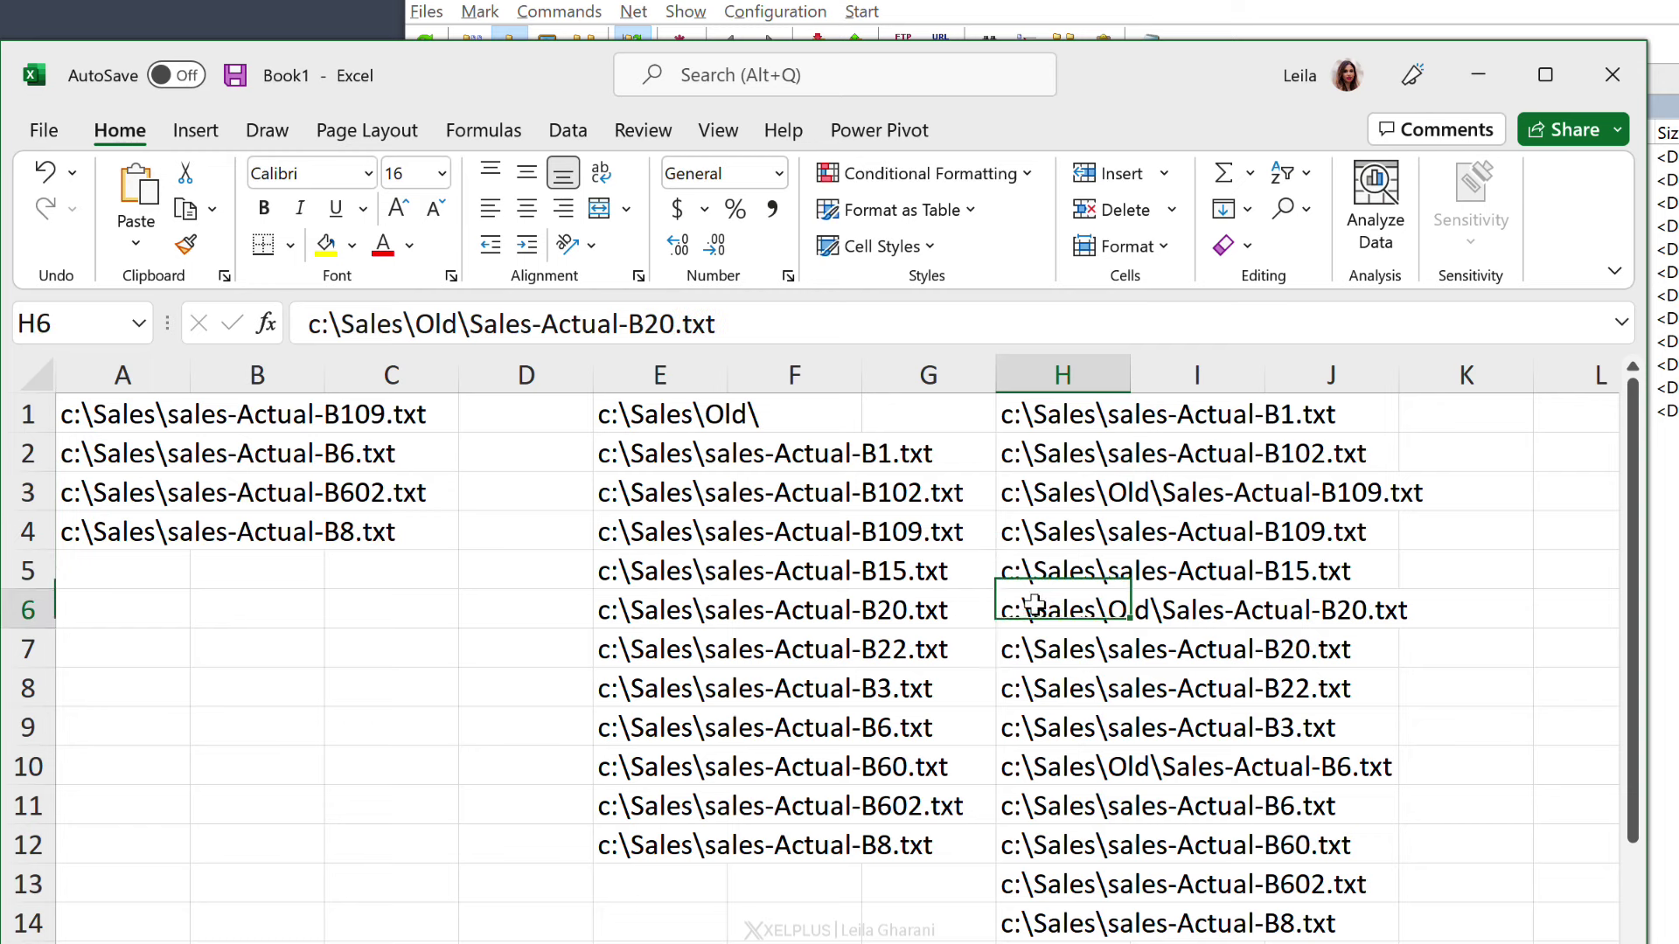
{"action": "left_click", "coordinate": [1023, 767]}
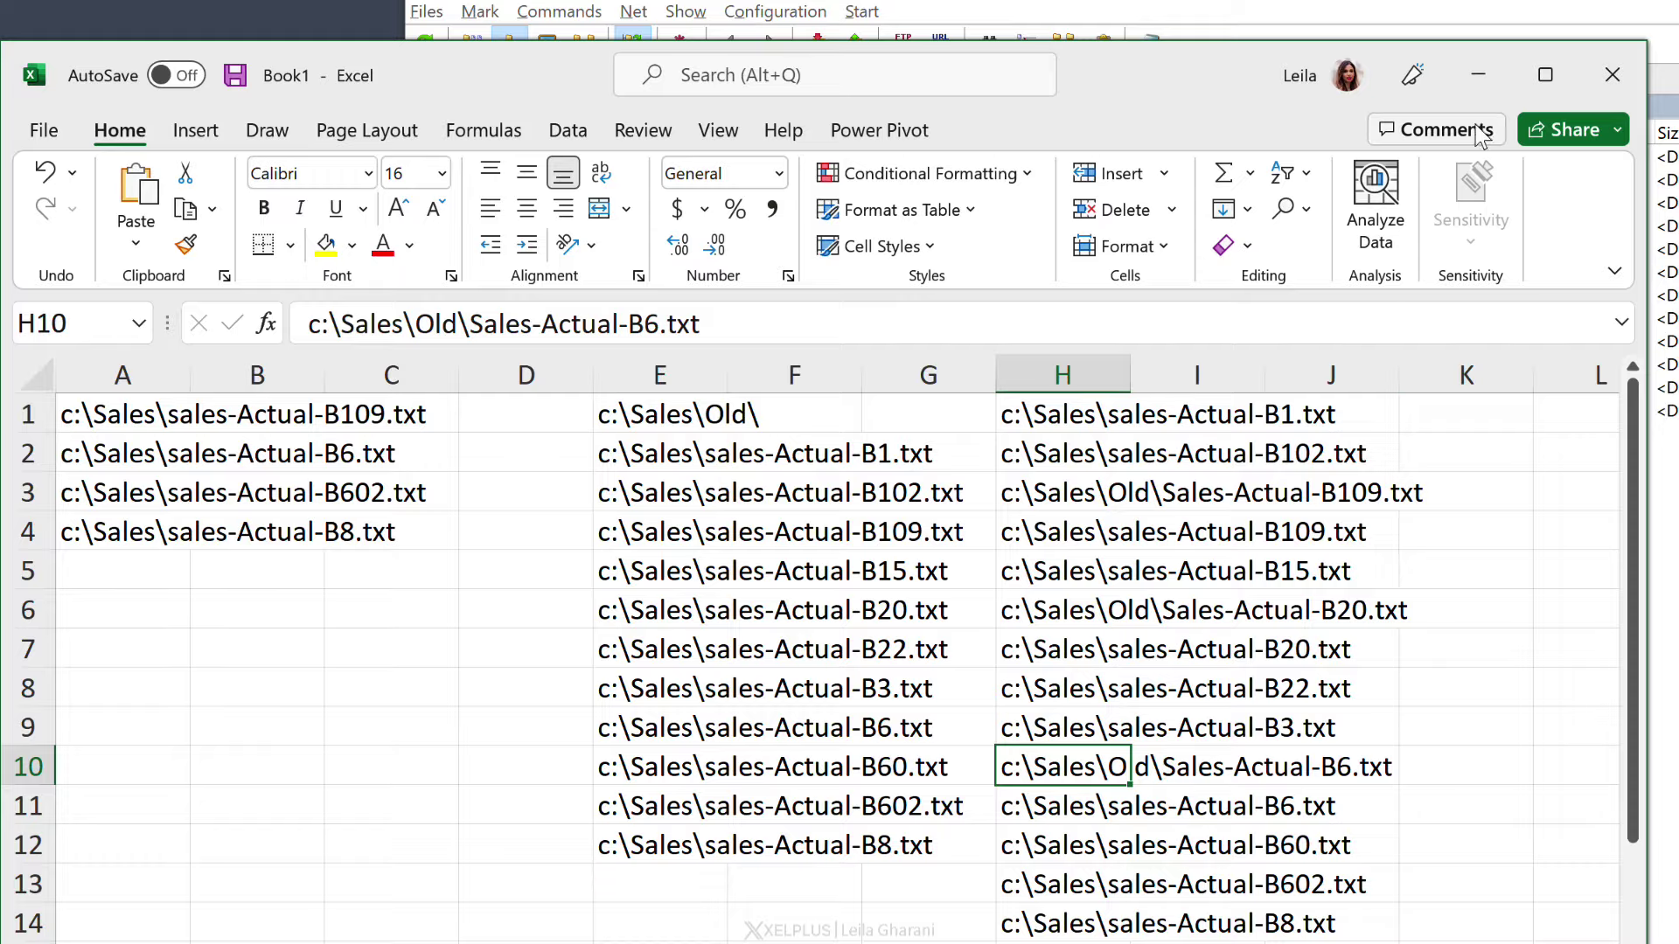
{"action": "left_click", "coordinate": [1477, 75]}
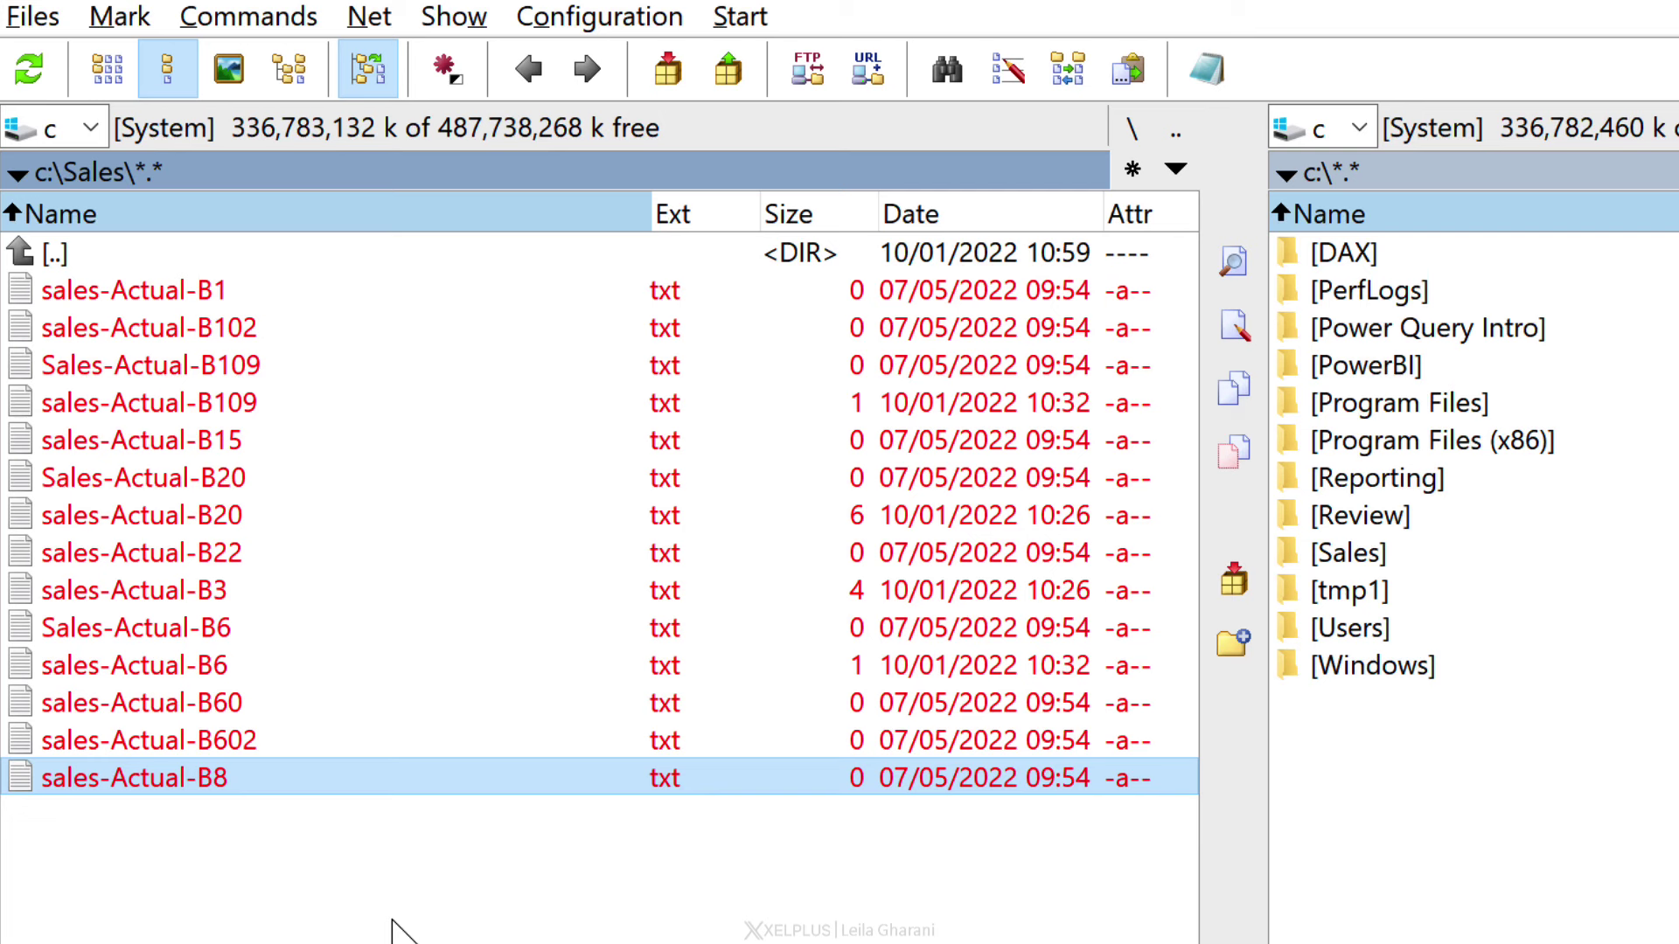
Step: In the normal listing, mark B20, B3 and B602, invert the selection, then unmark Old, B1 and B102
{"action": "key", "text": "ctrl+b"}
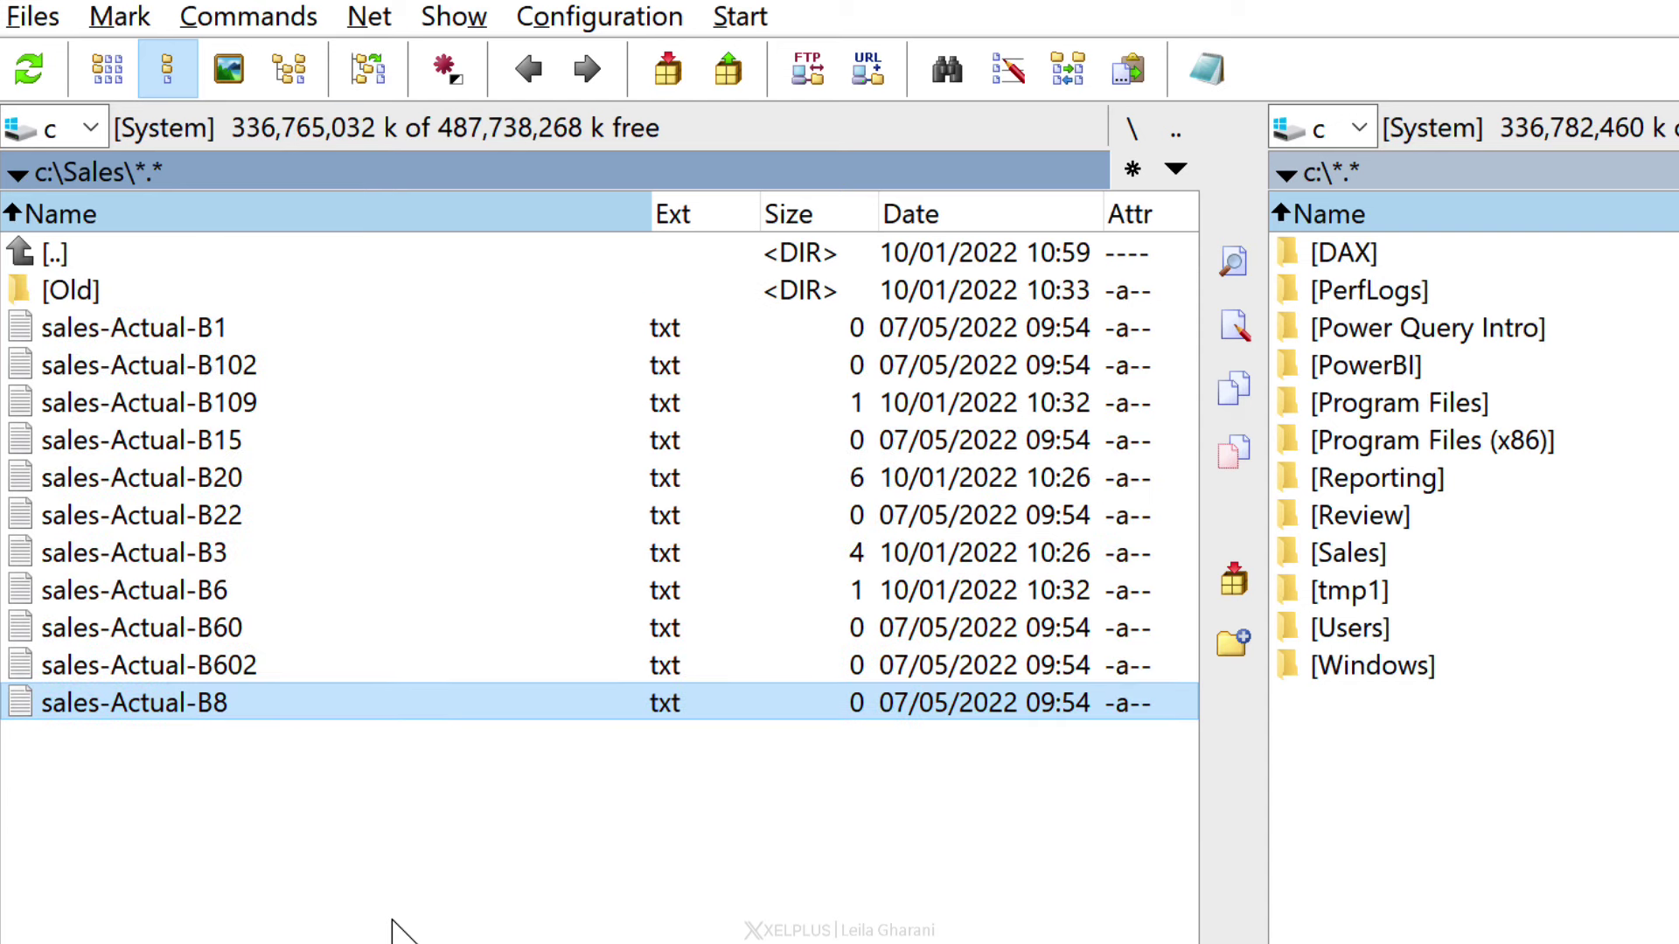
{"action": "left_click", "coordinate": [215, 478], "text": "ctrl"}
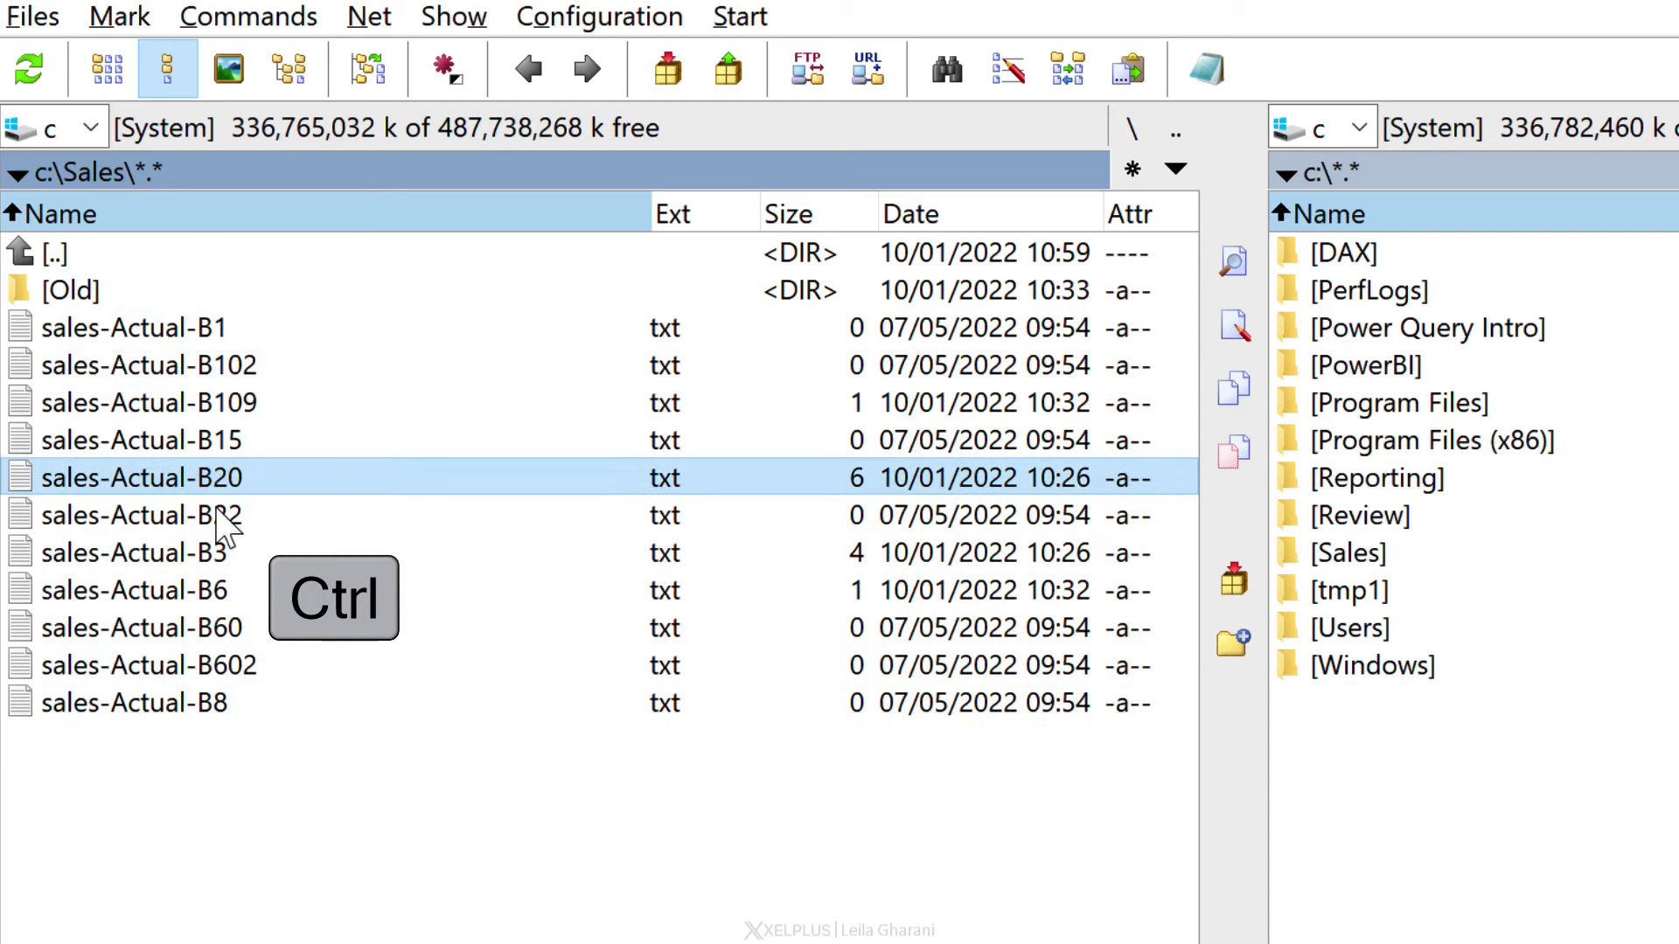
{"action": "left_click", "coordinate": [210, 559], "text": "ctrl"}
{"action": "left_click", "coordinate": [218, 665], "text": "ctrl"}
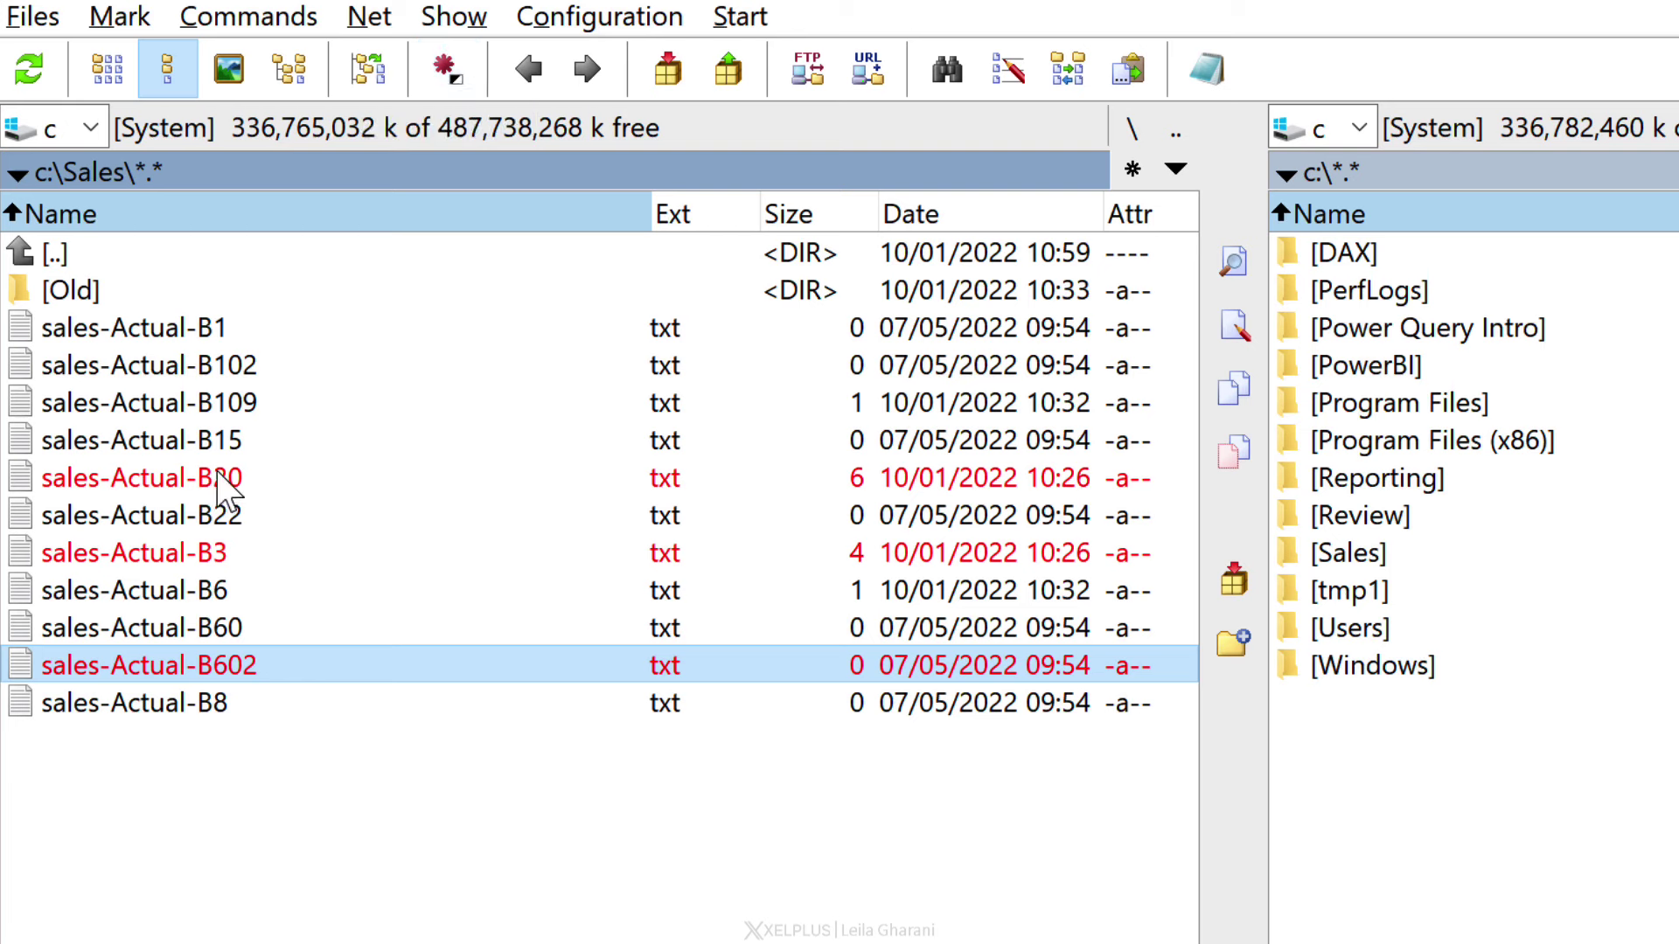
{"action": "left_click", "coordinate": [446, 72]}
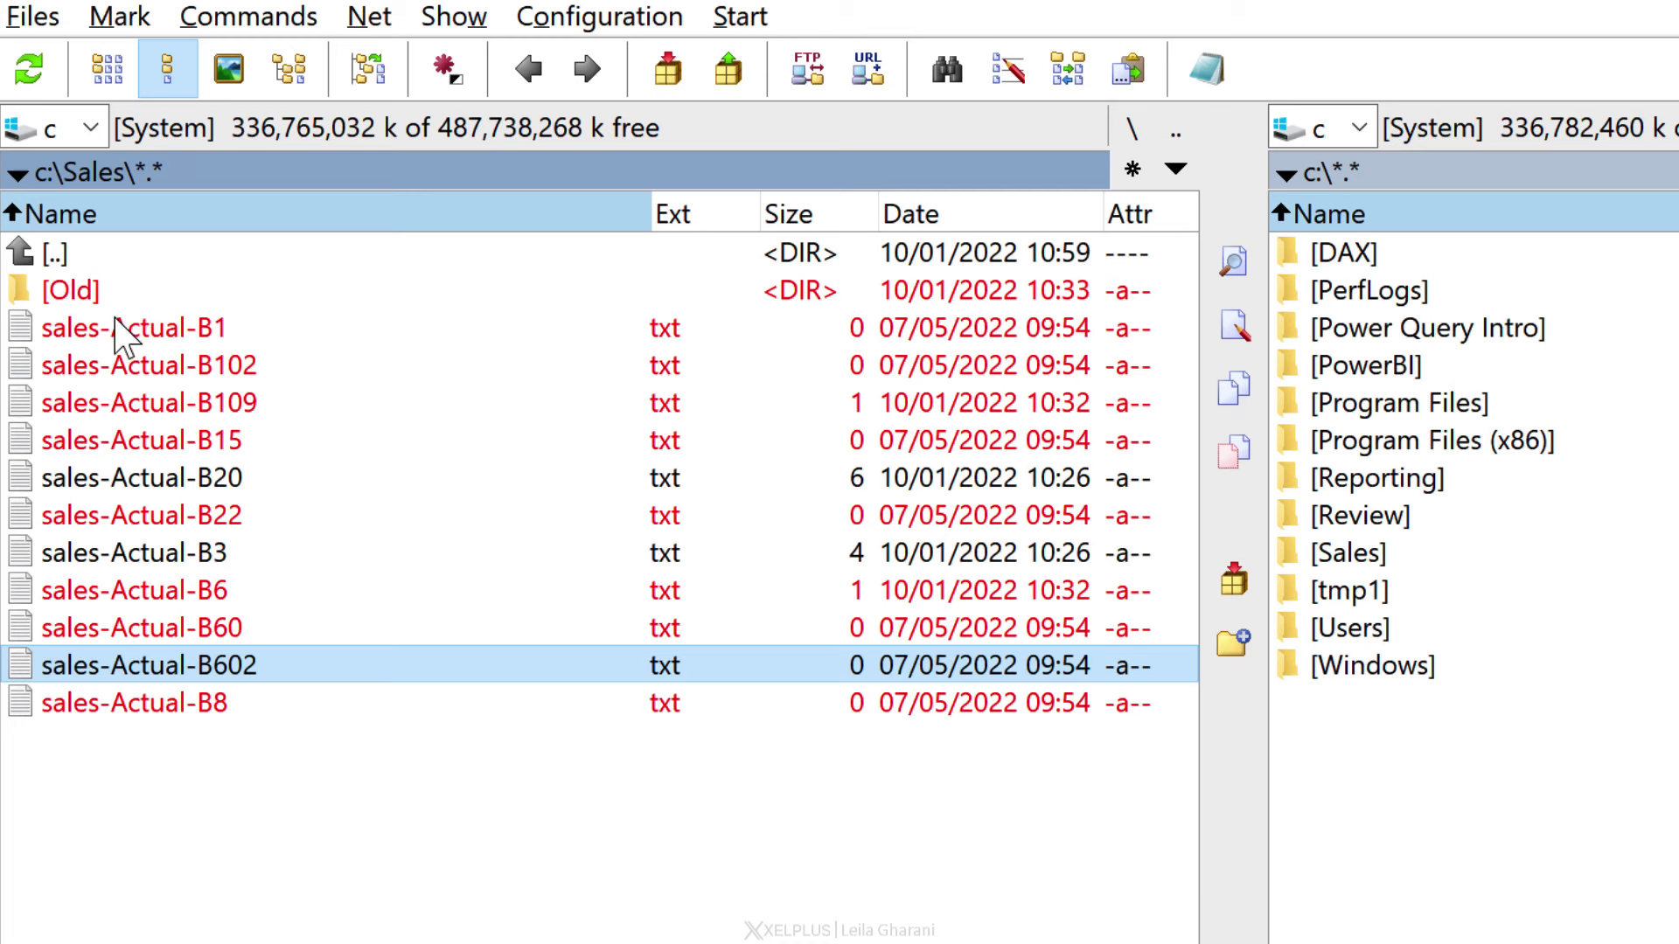
{"action": "right_click", "coordinate": [72, 297]}
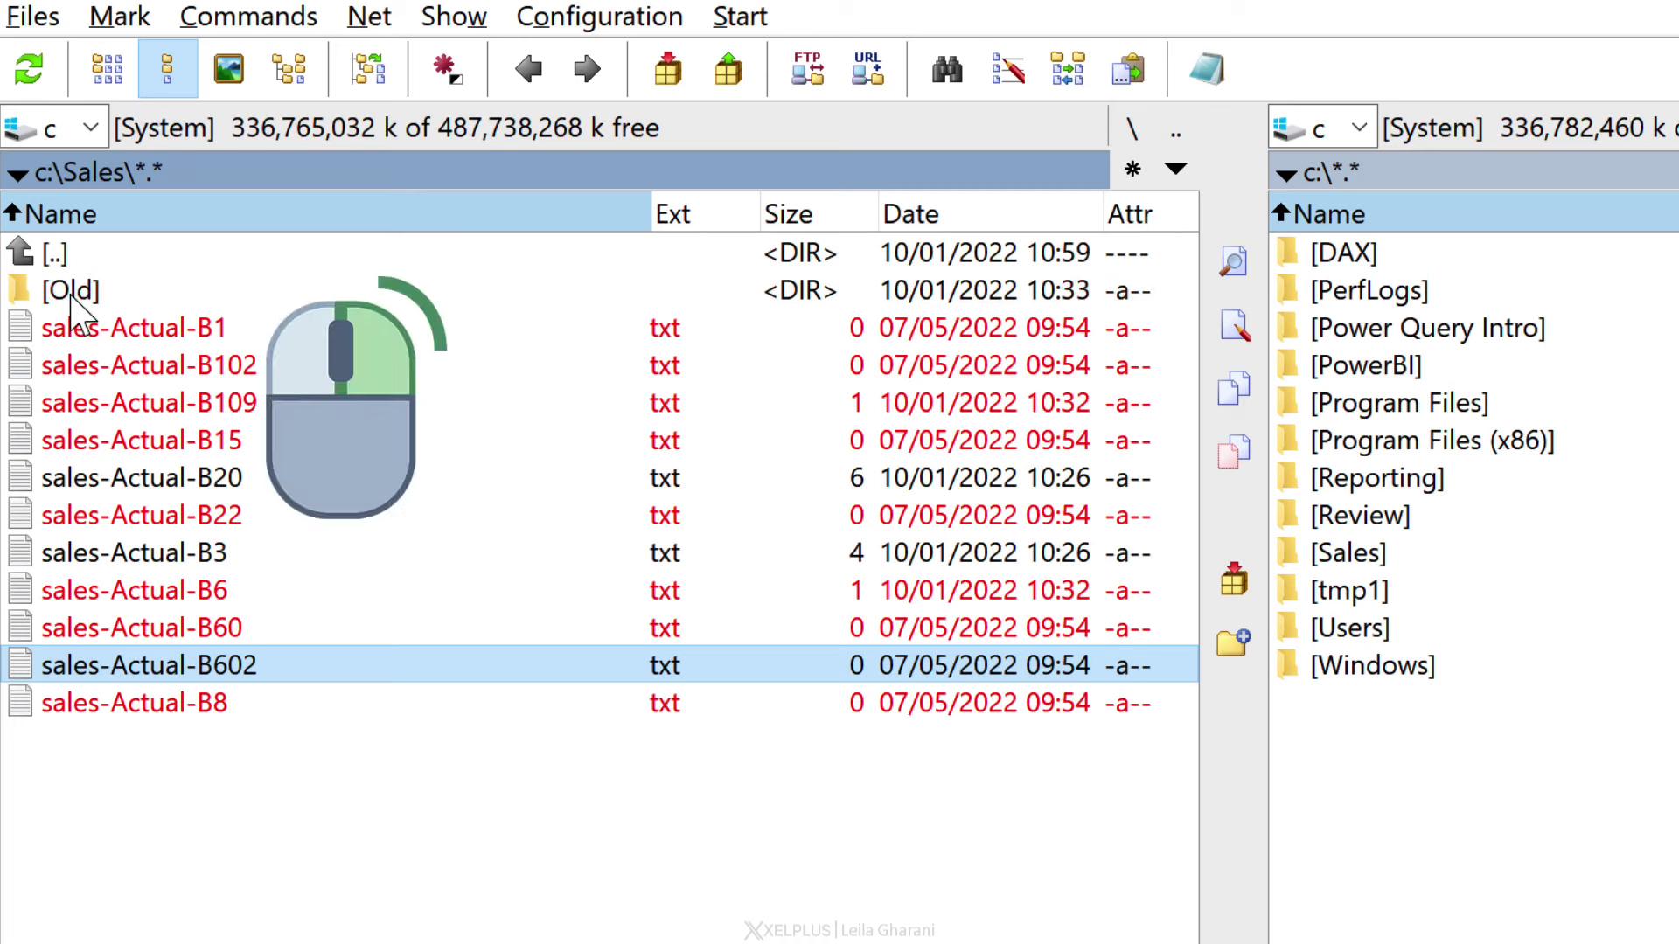
{"action": "right_click", "coordinate": [88, 330]}
{"action": "right_click", "coordinate": [122, 368]}
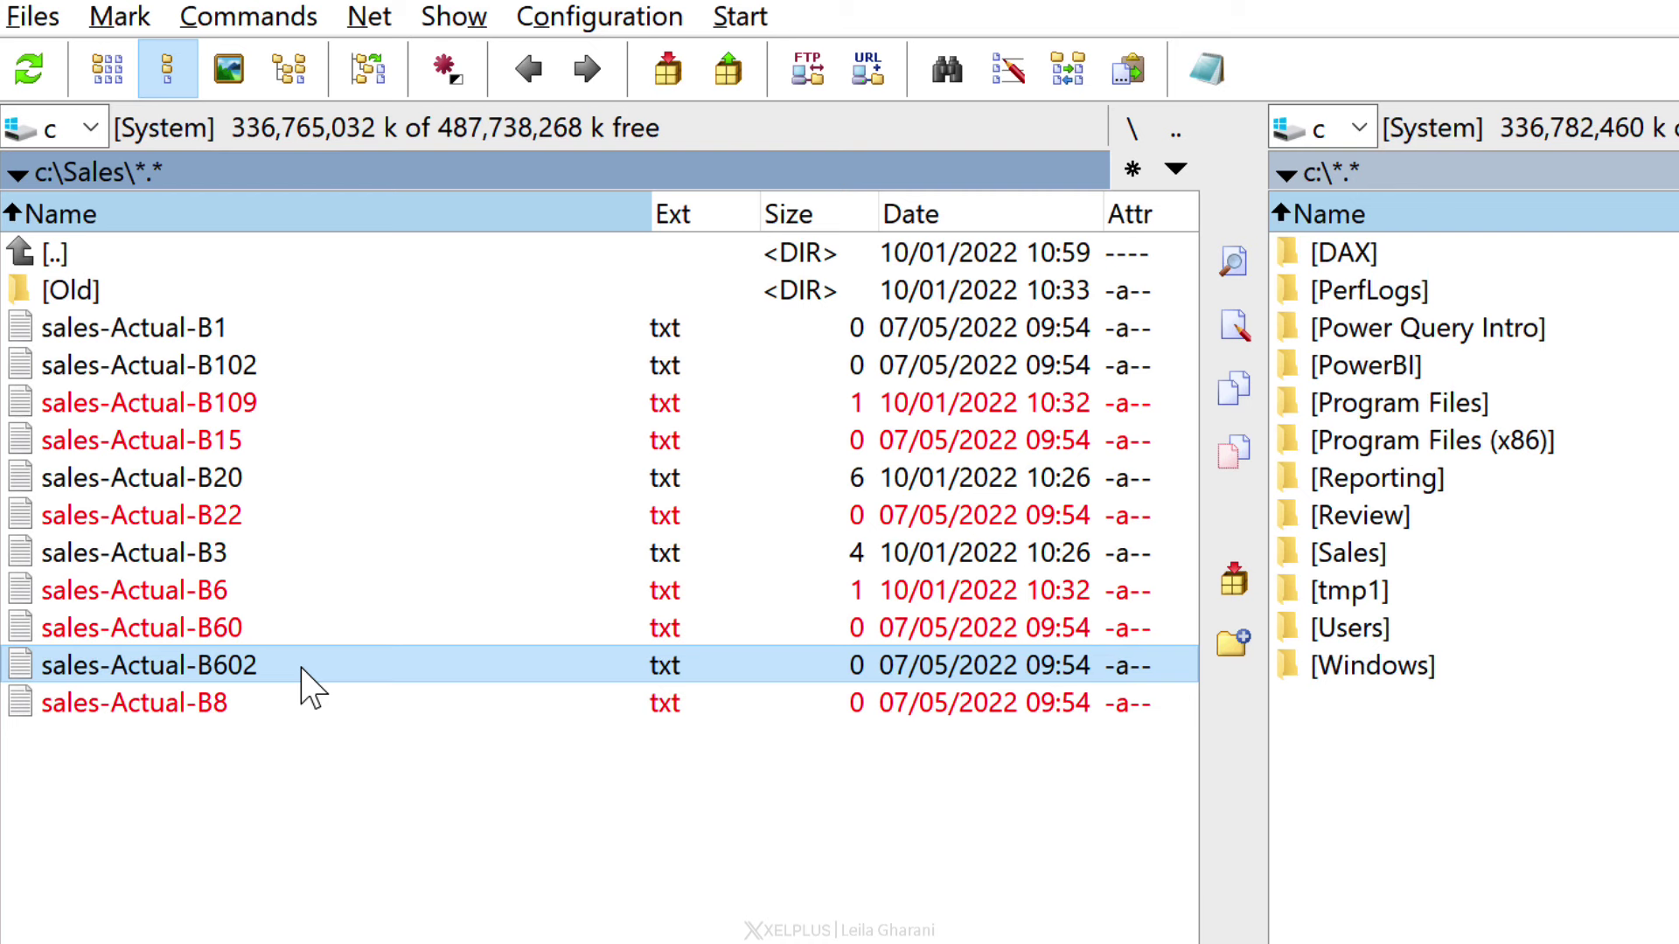
Step: Show all fourteen Sales and Old files in one flat branch view and mark them all
{"action": "key", "text": "ctrl+b"}
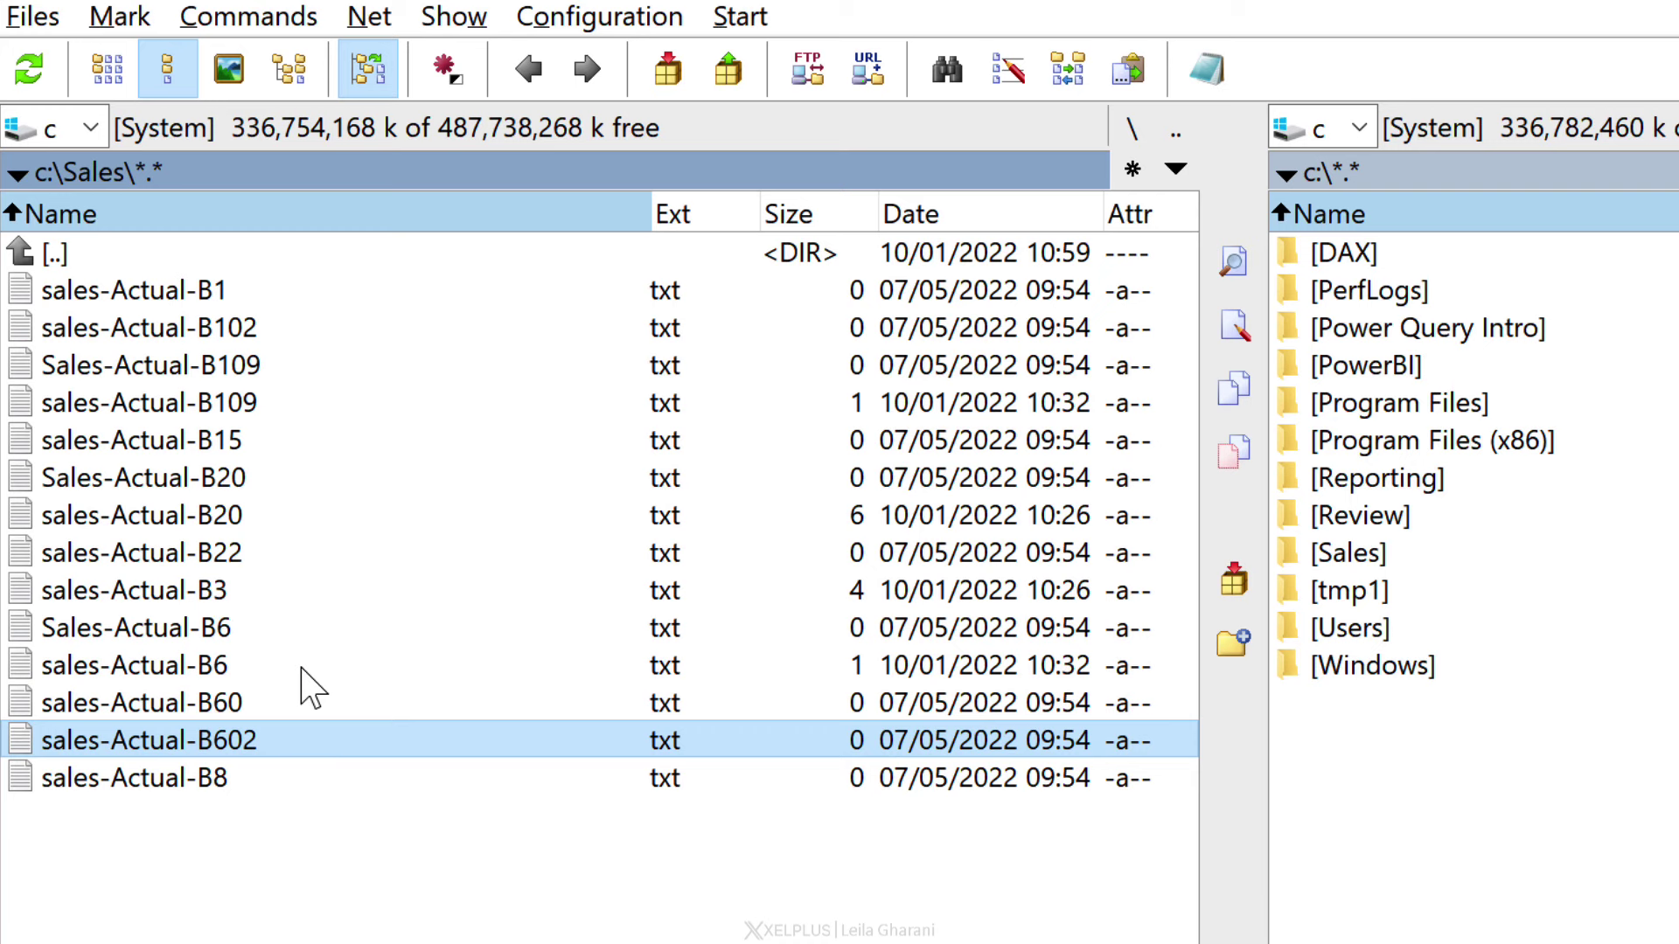
{"action": "key", "text": "ctrl+a"}
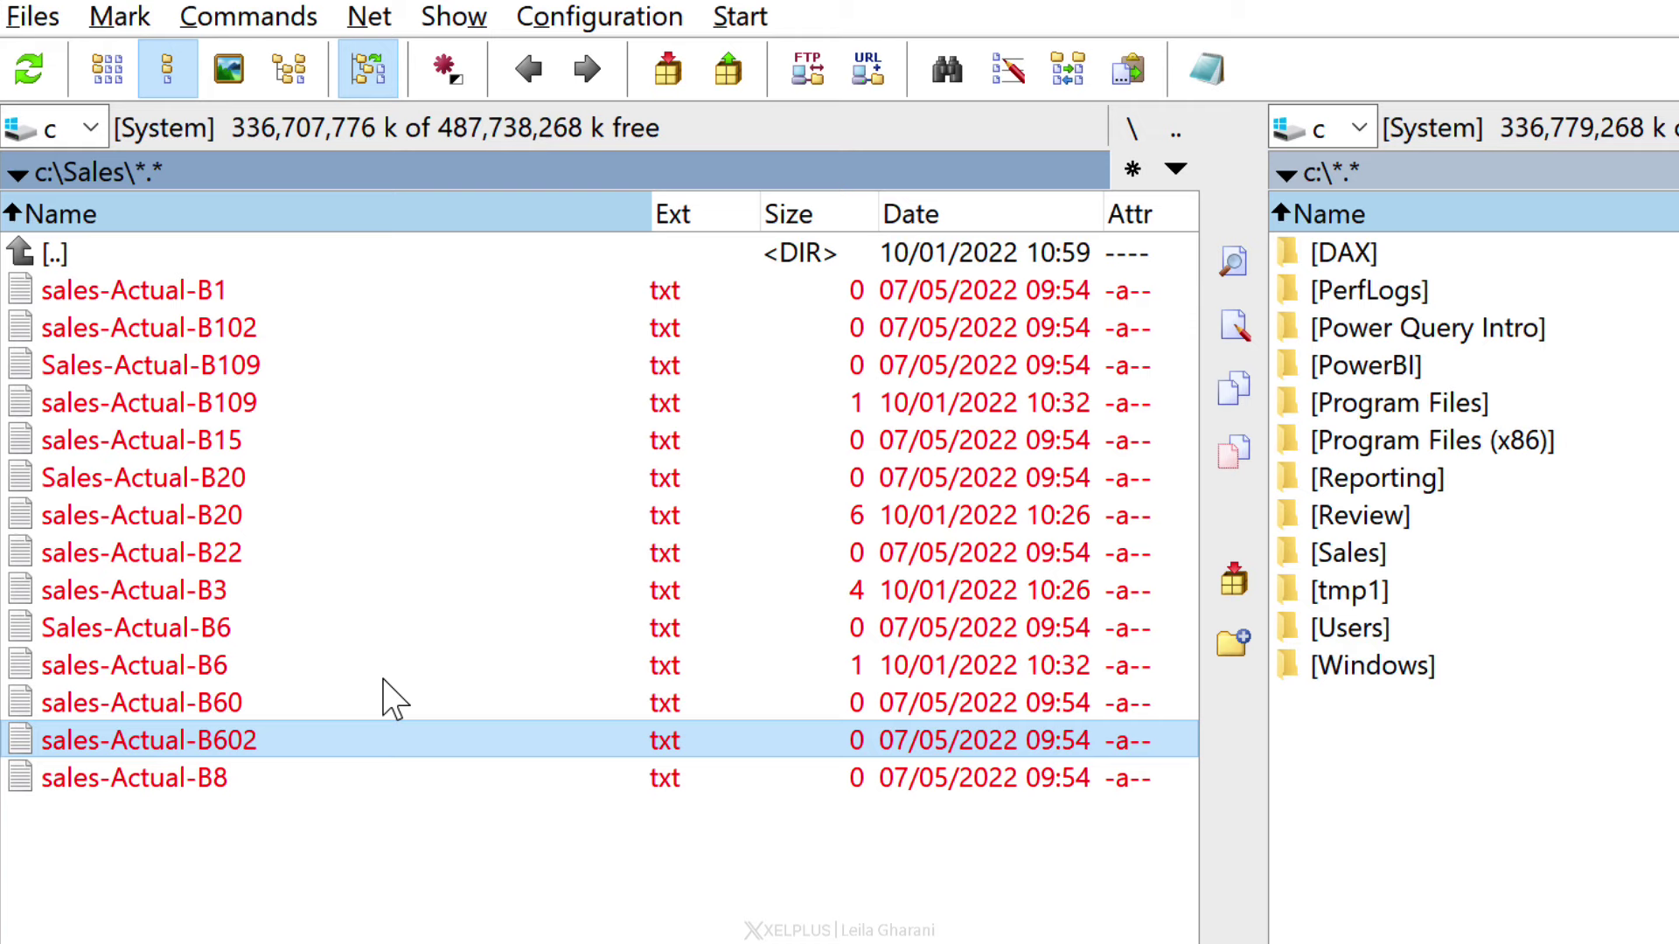
{"action": "key", "text": "ctrl+m"}
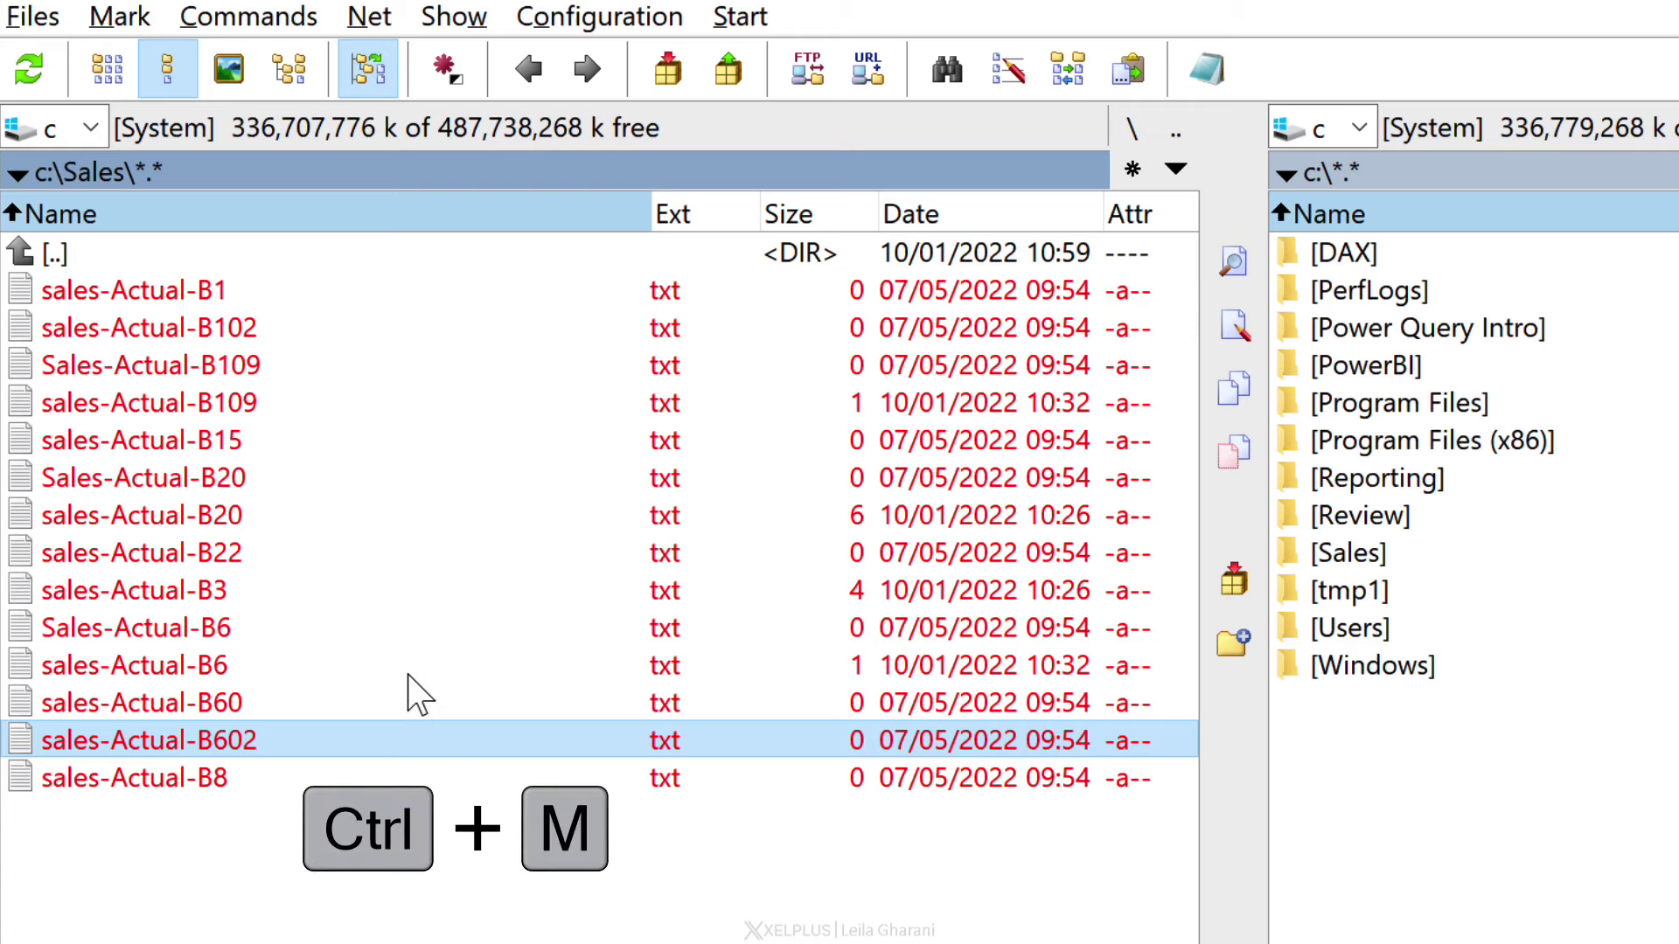
Step: Open the Multi-Rename Tool and delete the [N] rename mask so names preview as .txt
{"action": "left_click", "coordinate": [1006, 77]}
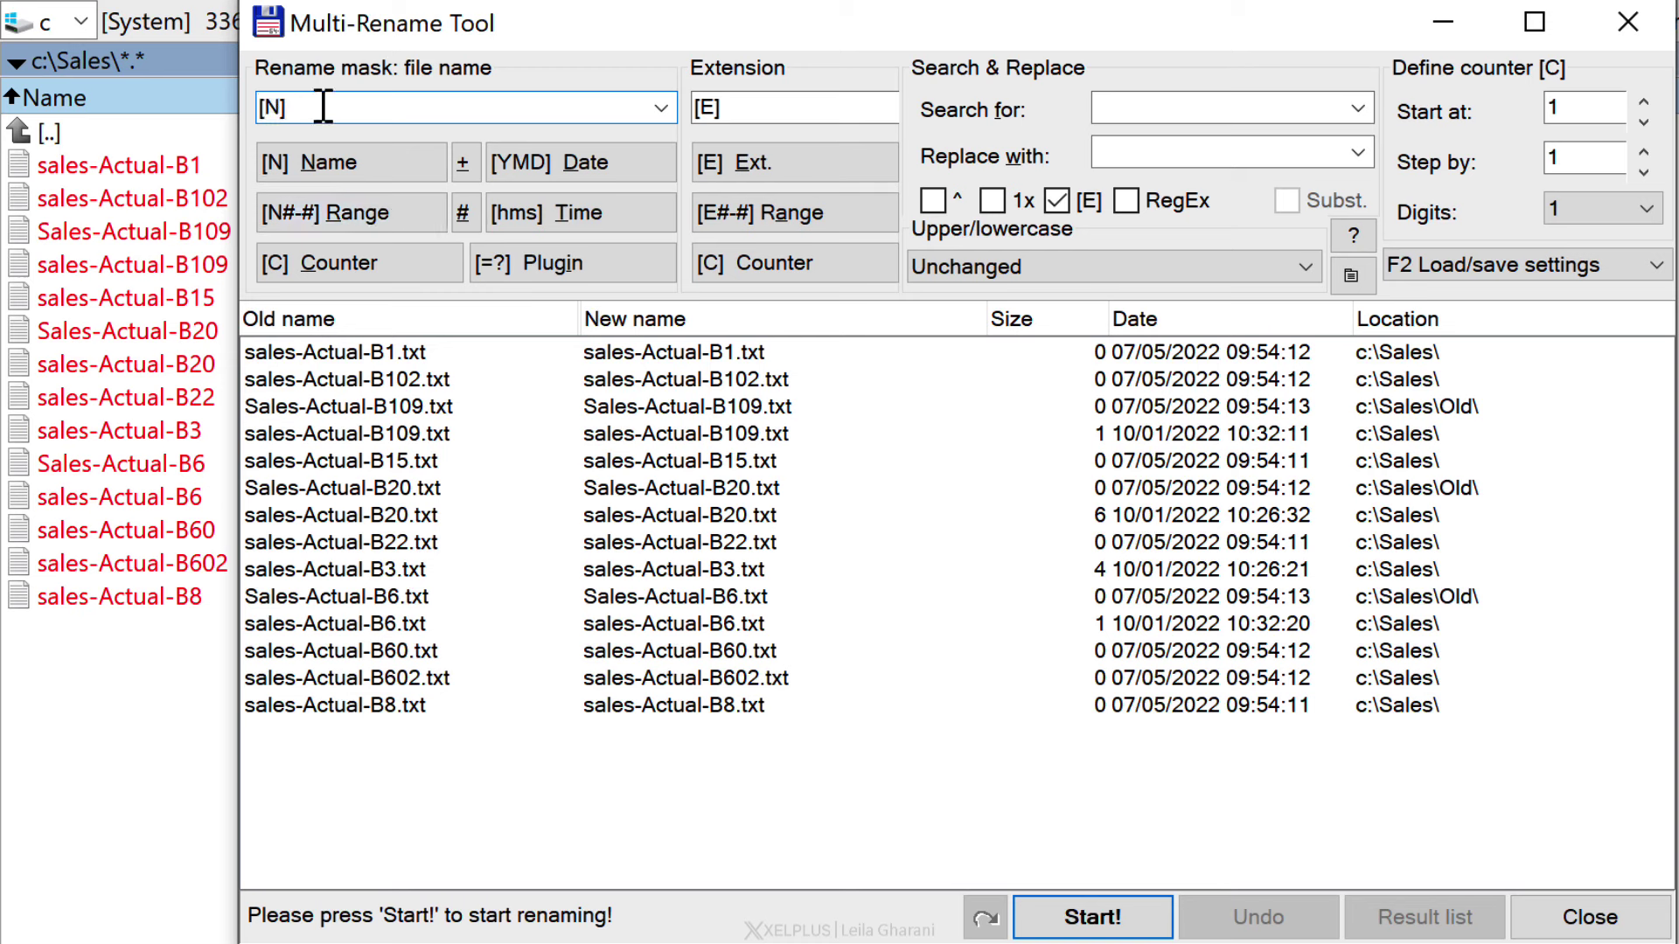
{"action": "left_click_drag", "start_coordinate": [288, 108], "coordinate": [259, 111]}
{"action": "left_click", "coordinate": [736, 109]}
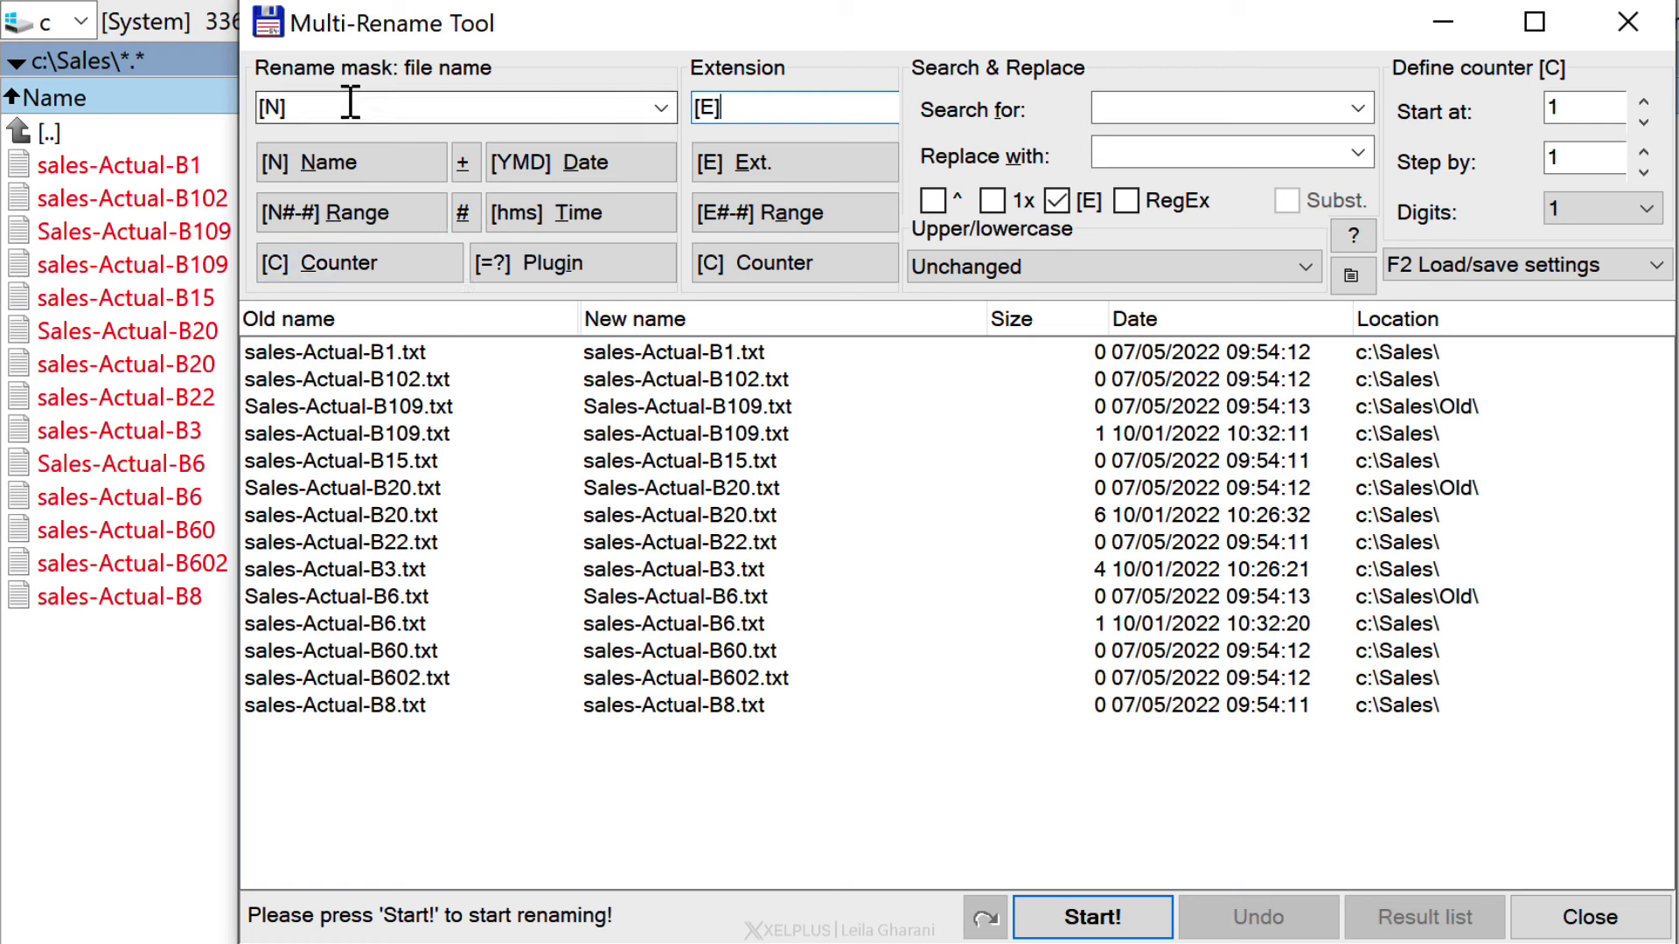
{"action": "left_click", "coordinate": [386, 105]}
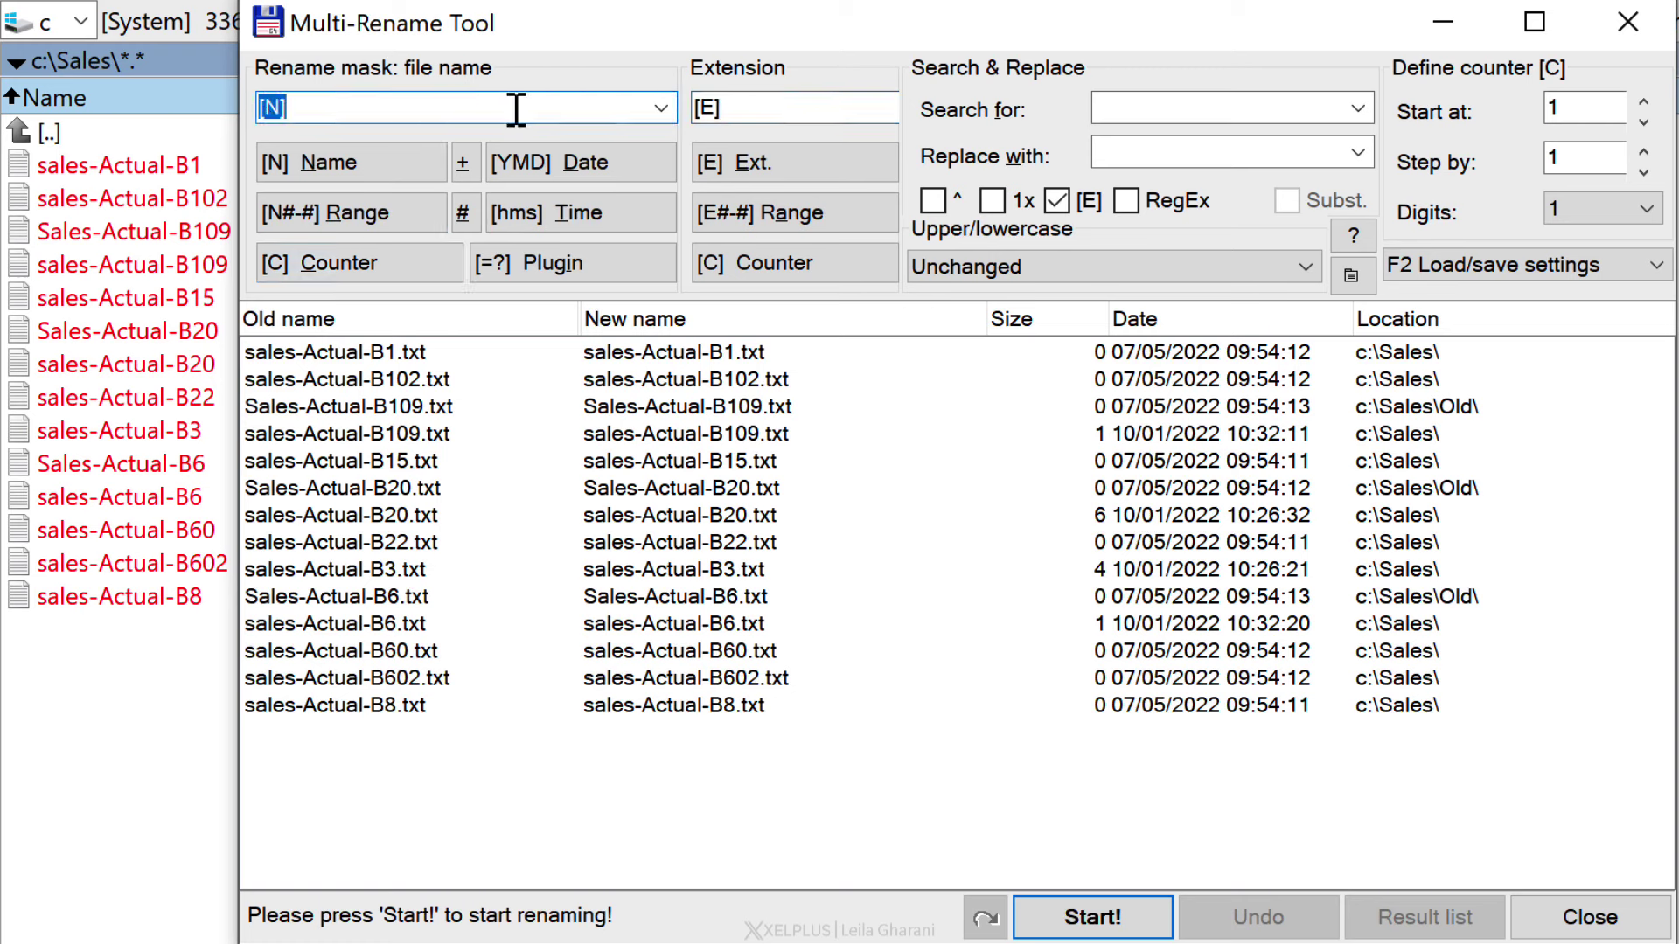
{"action": "key", "text": "BackSpace"}
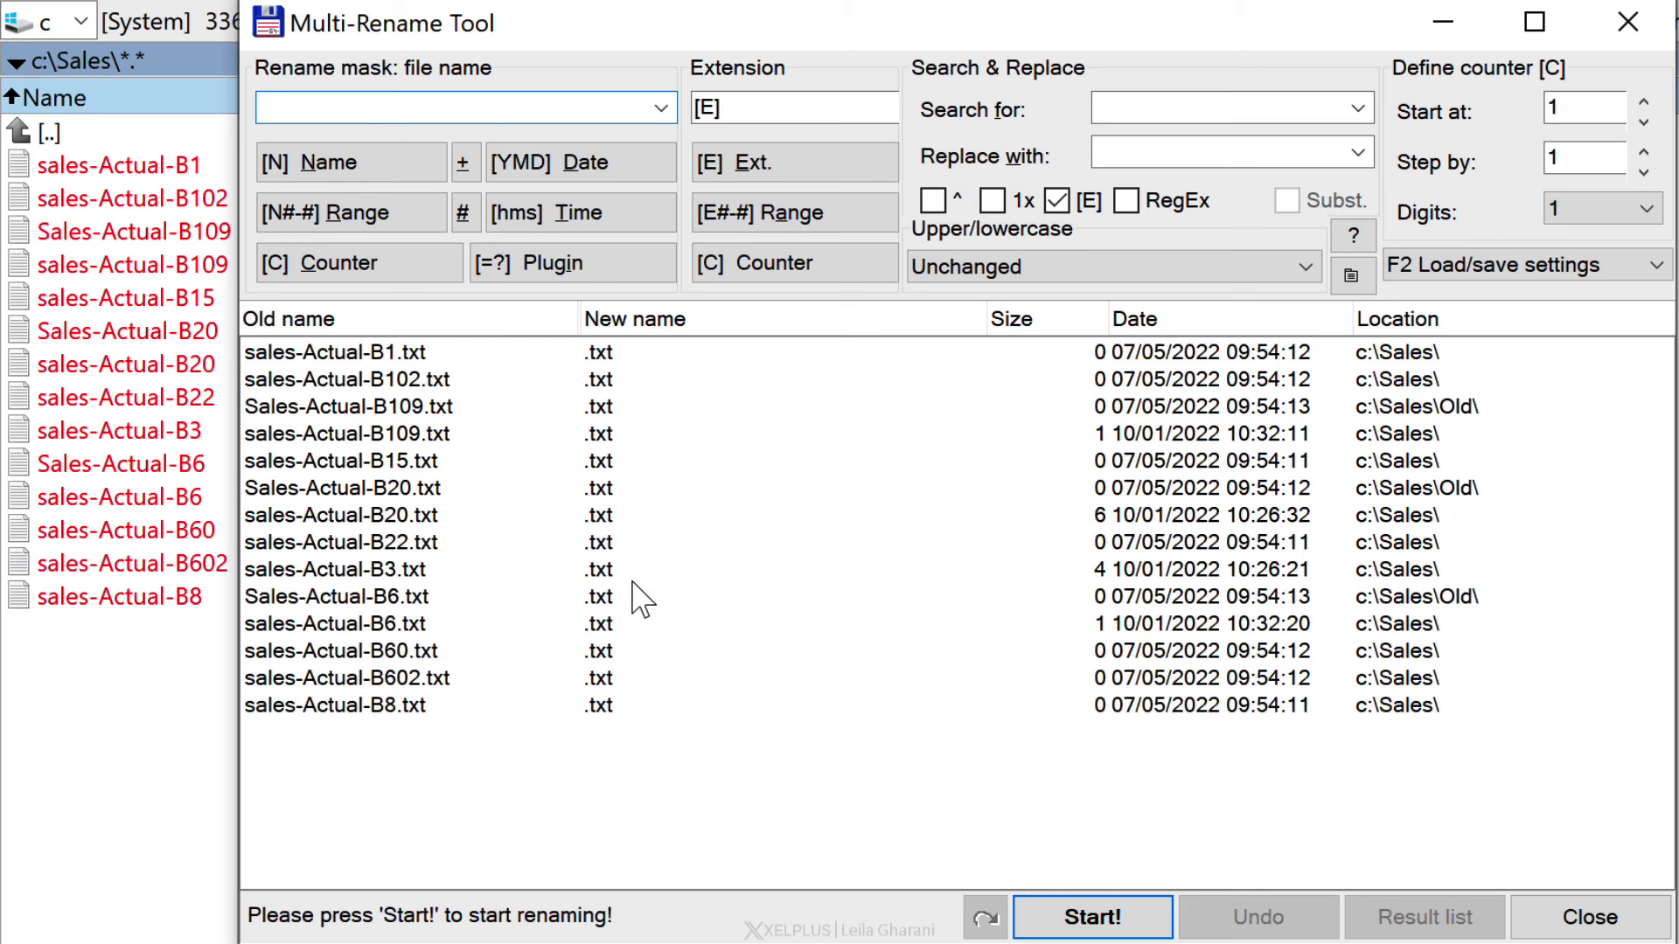
Step: Build the mask 'Sales [C]' with a 3-digit counter (Sales 001–014), then select the whole mask
{"action": "type", "text": "Sales"}
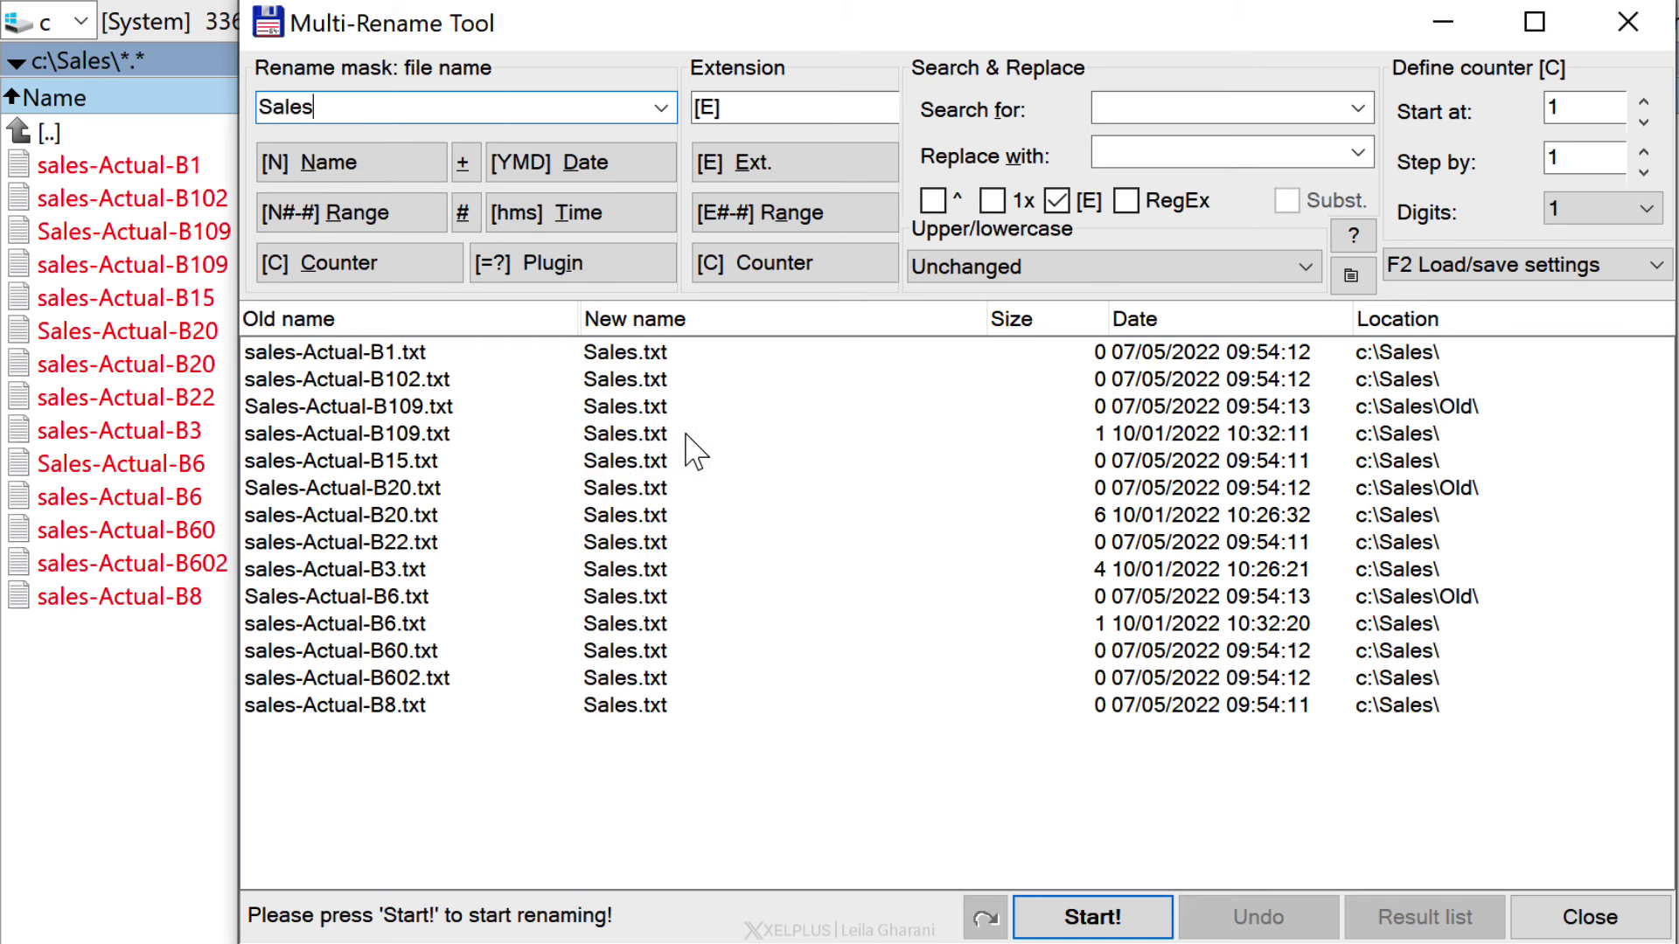
{"action": "left_click", "coordinate": [374, 282]}
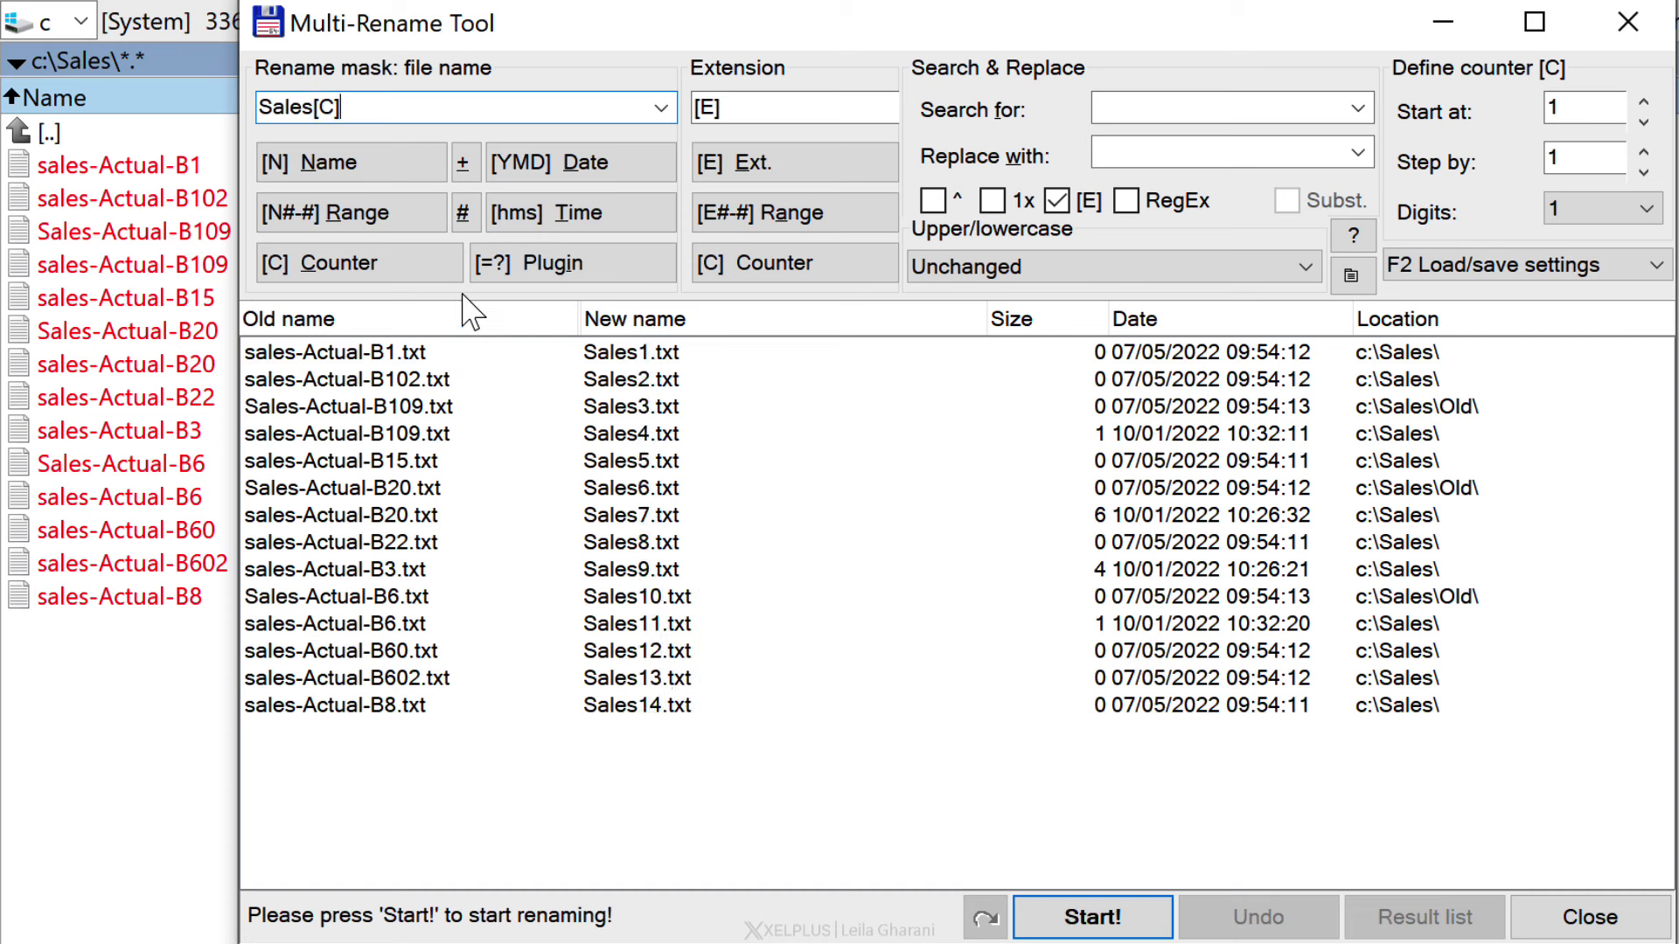
{"action": "left_click", "coordinate": [316, 107]}
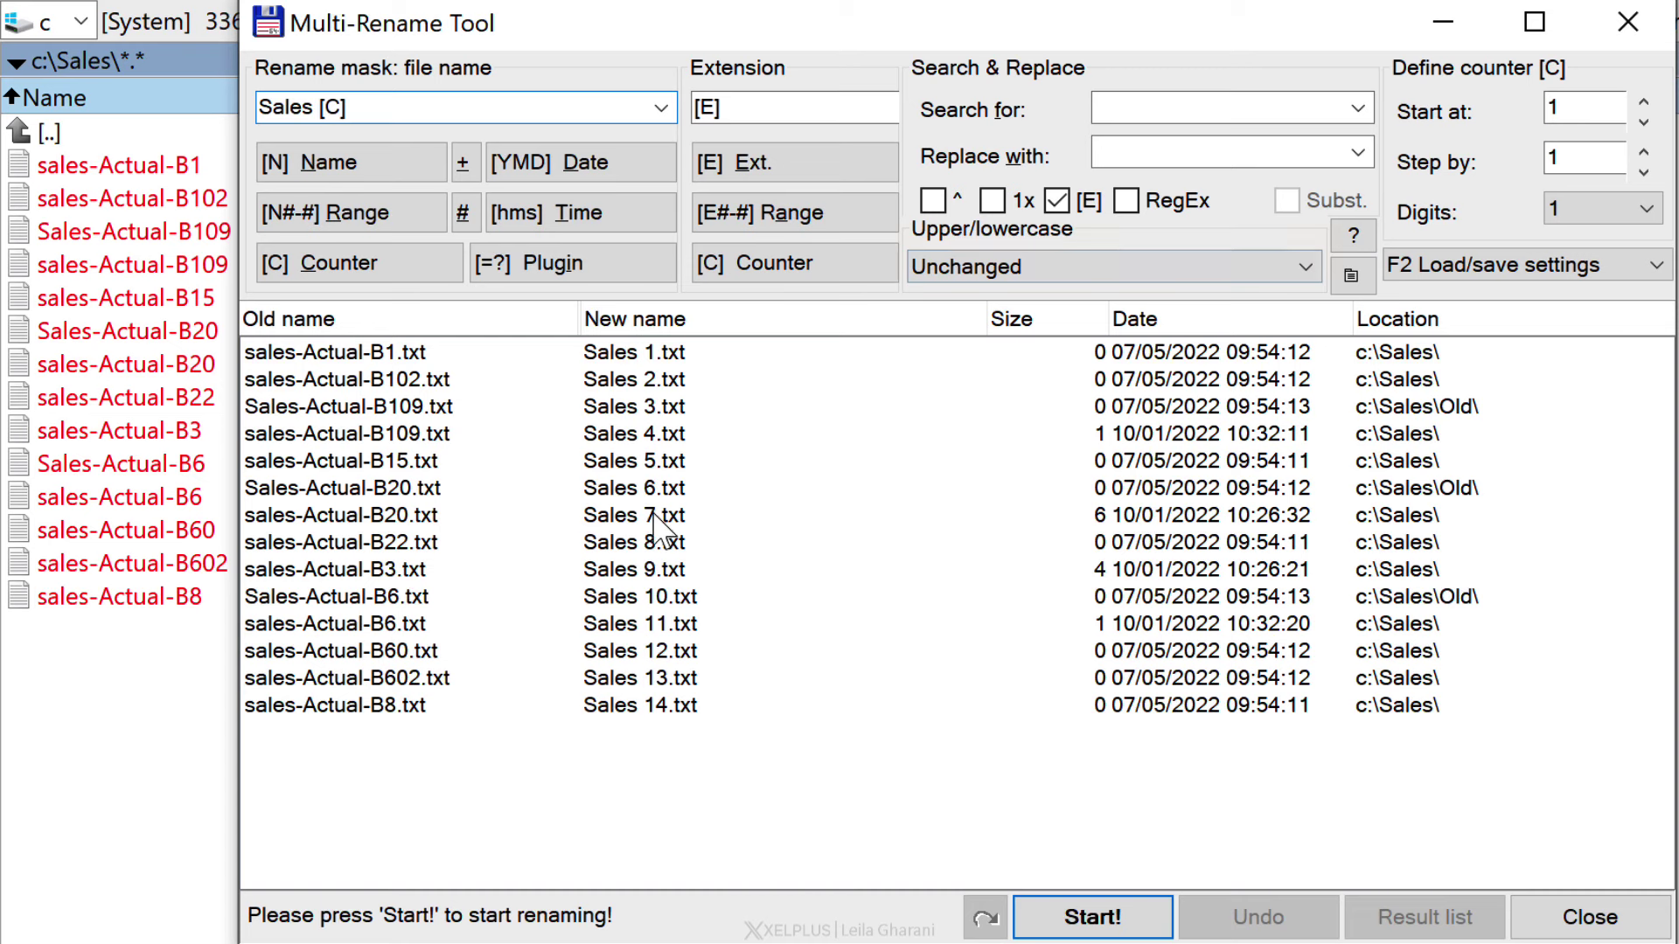
{"action": "left_click", "coordinate": [1589, 215]}
{"action": "left_click", "coordinate": [1567, 294]}
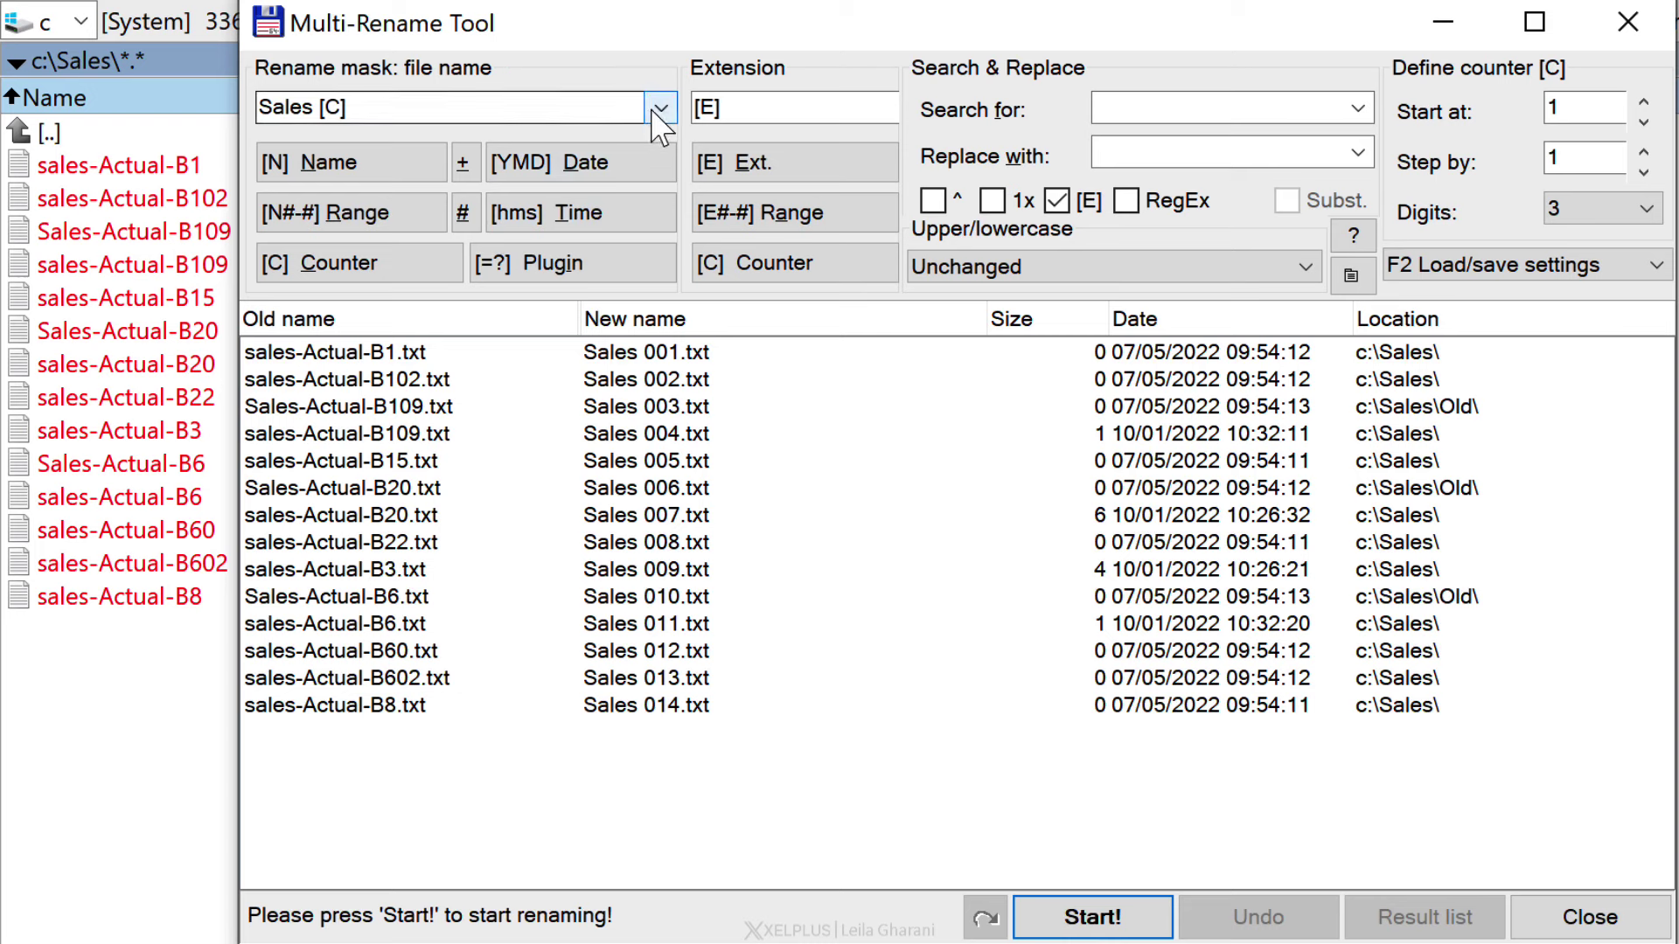
{"action": "left_click_drag", "start_coordinate": [261, 107], "coordinate": [461, 106]}
Step: Replace the pattern with [N] and set case to First of each word uppercase, giving Sales-Actual-B1.txt
{"action": "key", "text": "BackSpace"}
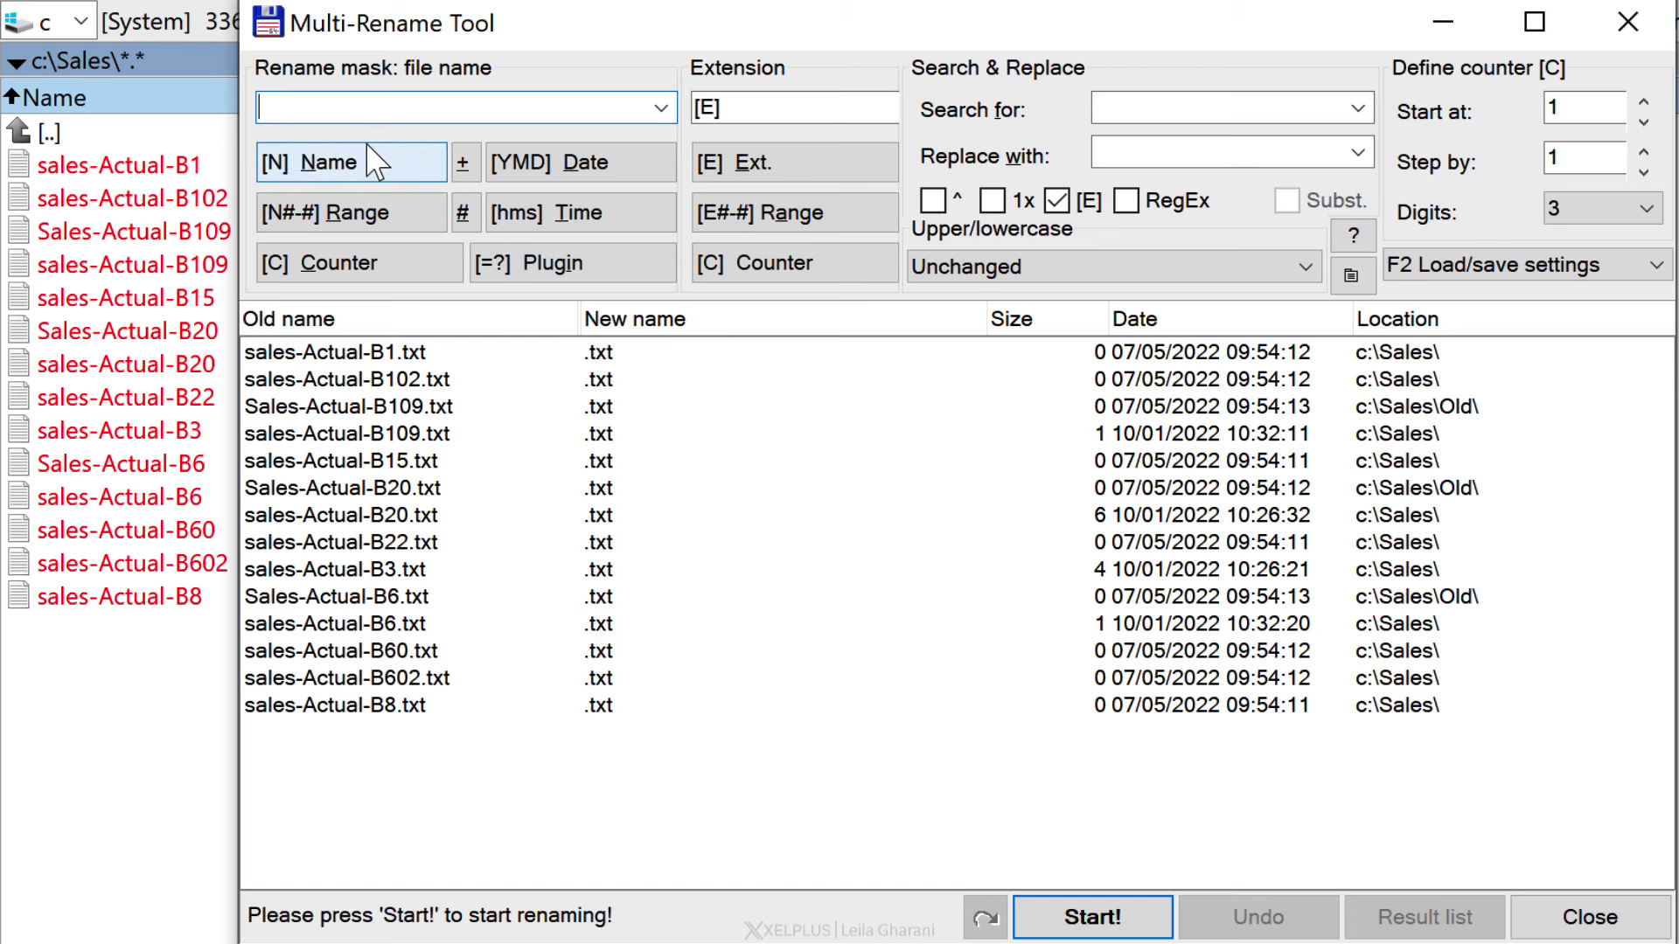
{"action": "left_click", "coordinate": [369, 167]}
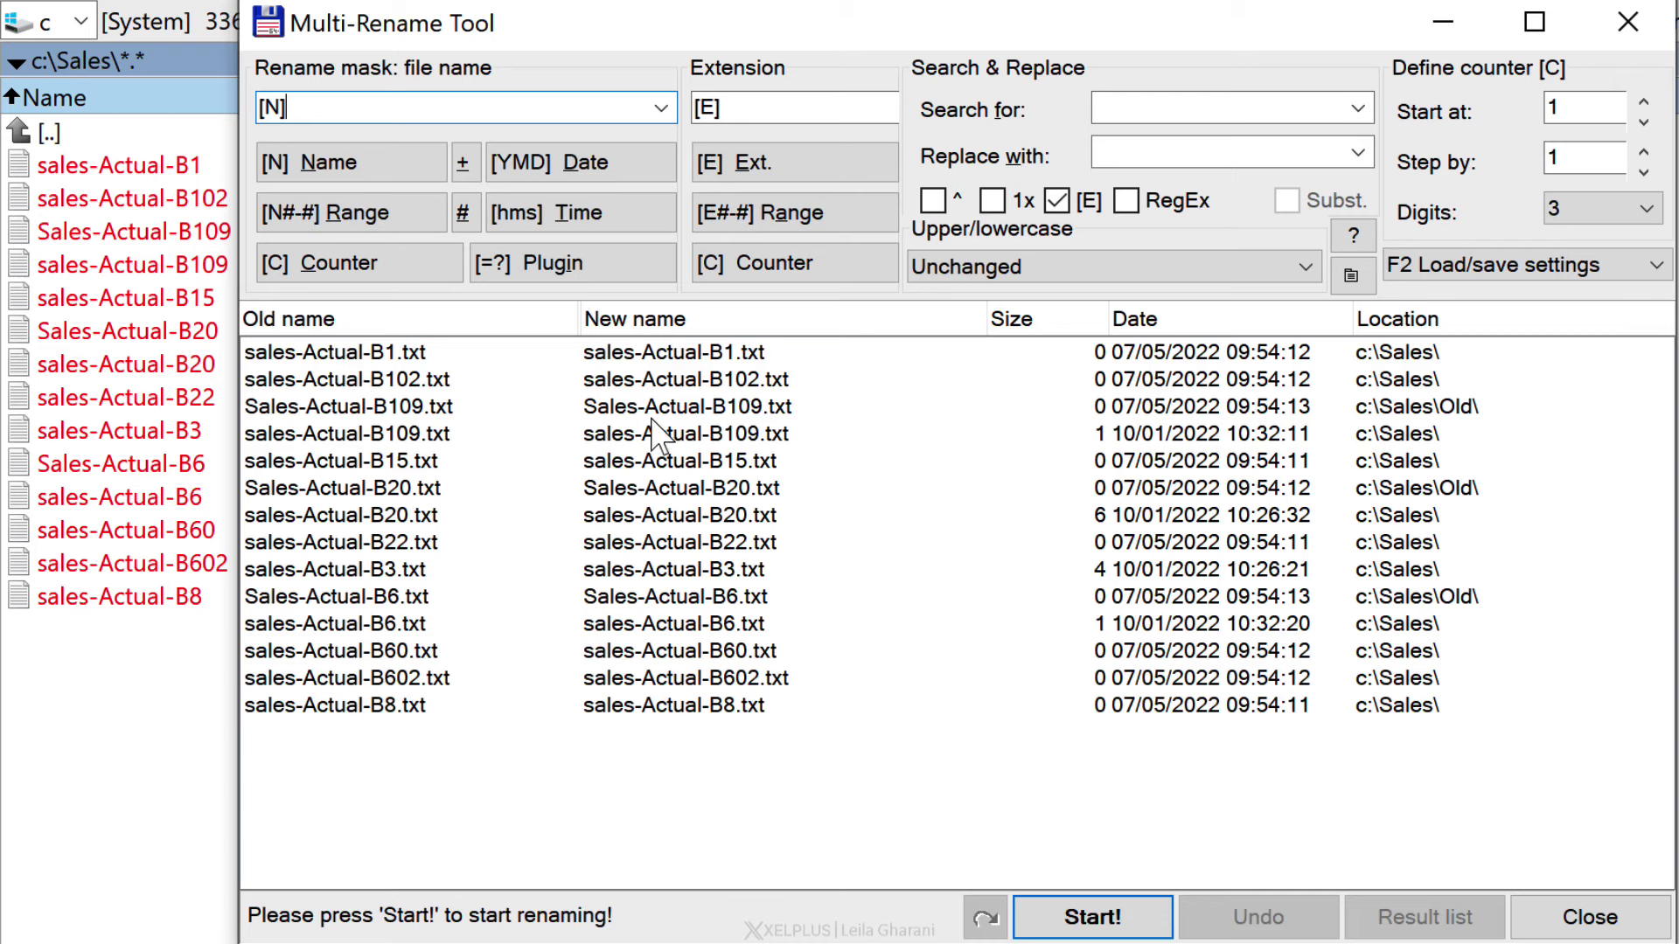
{"action": "left_click", "coordinate": [1300, 280]}
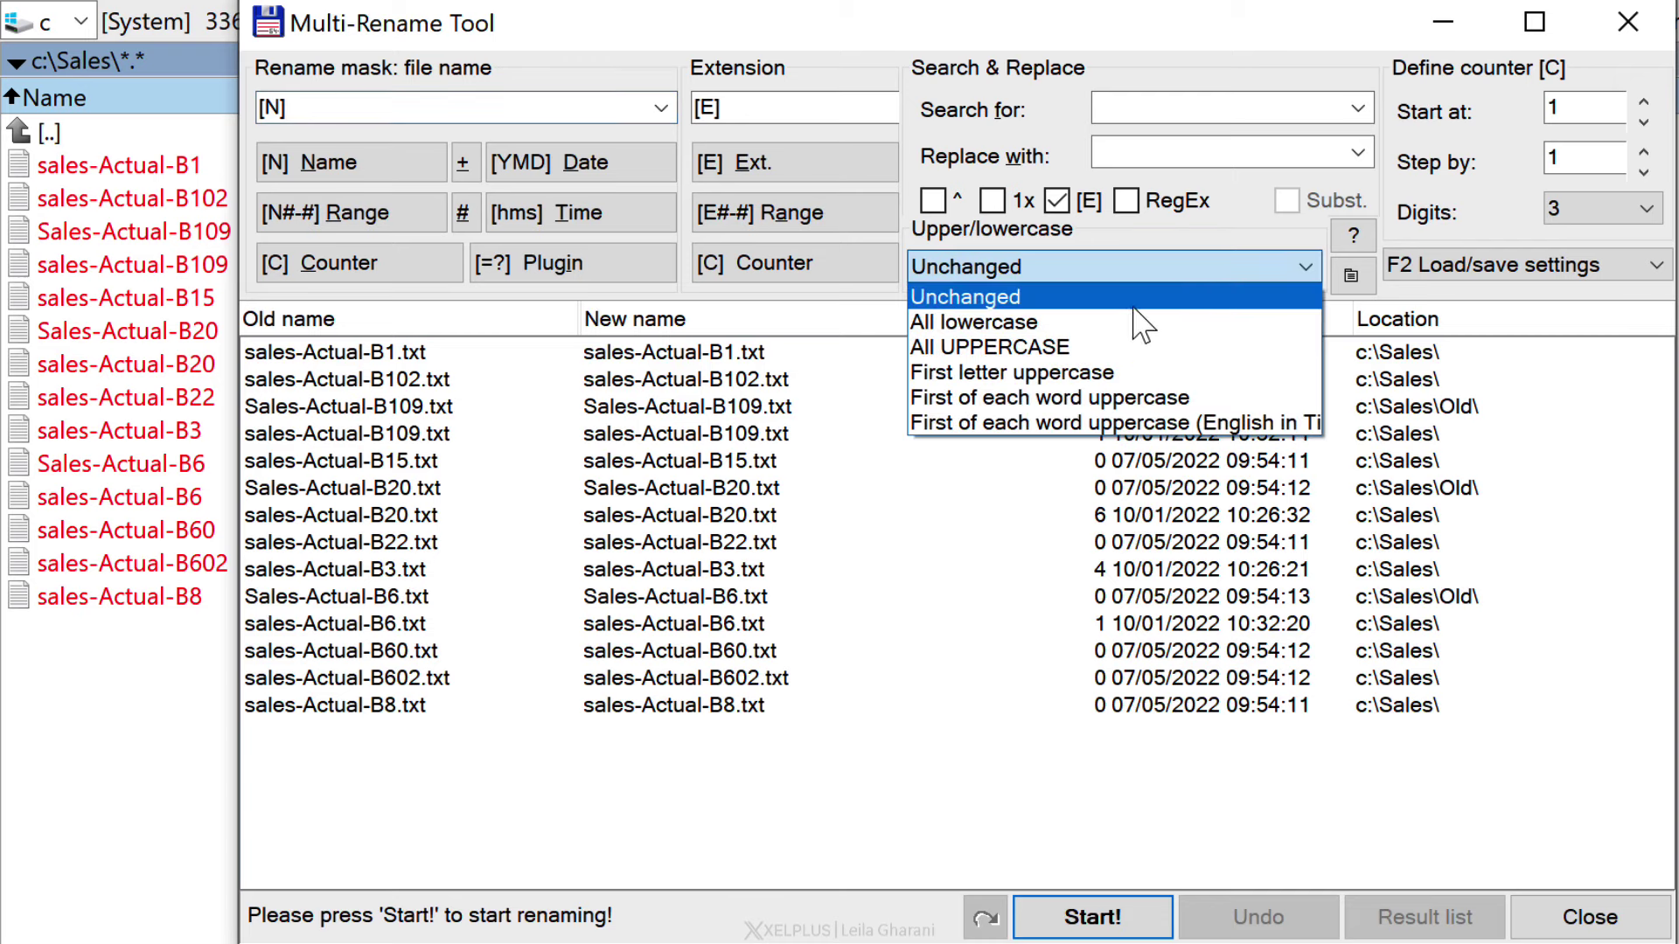
{"action": "left_click", "coordinate": [1100, 320]}
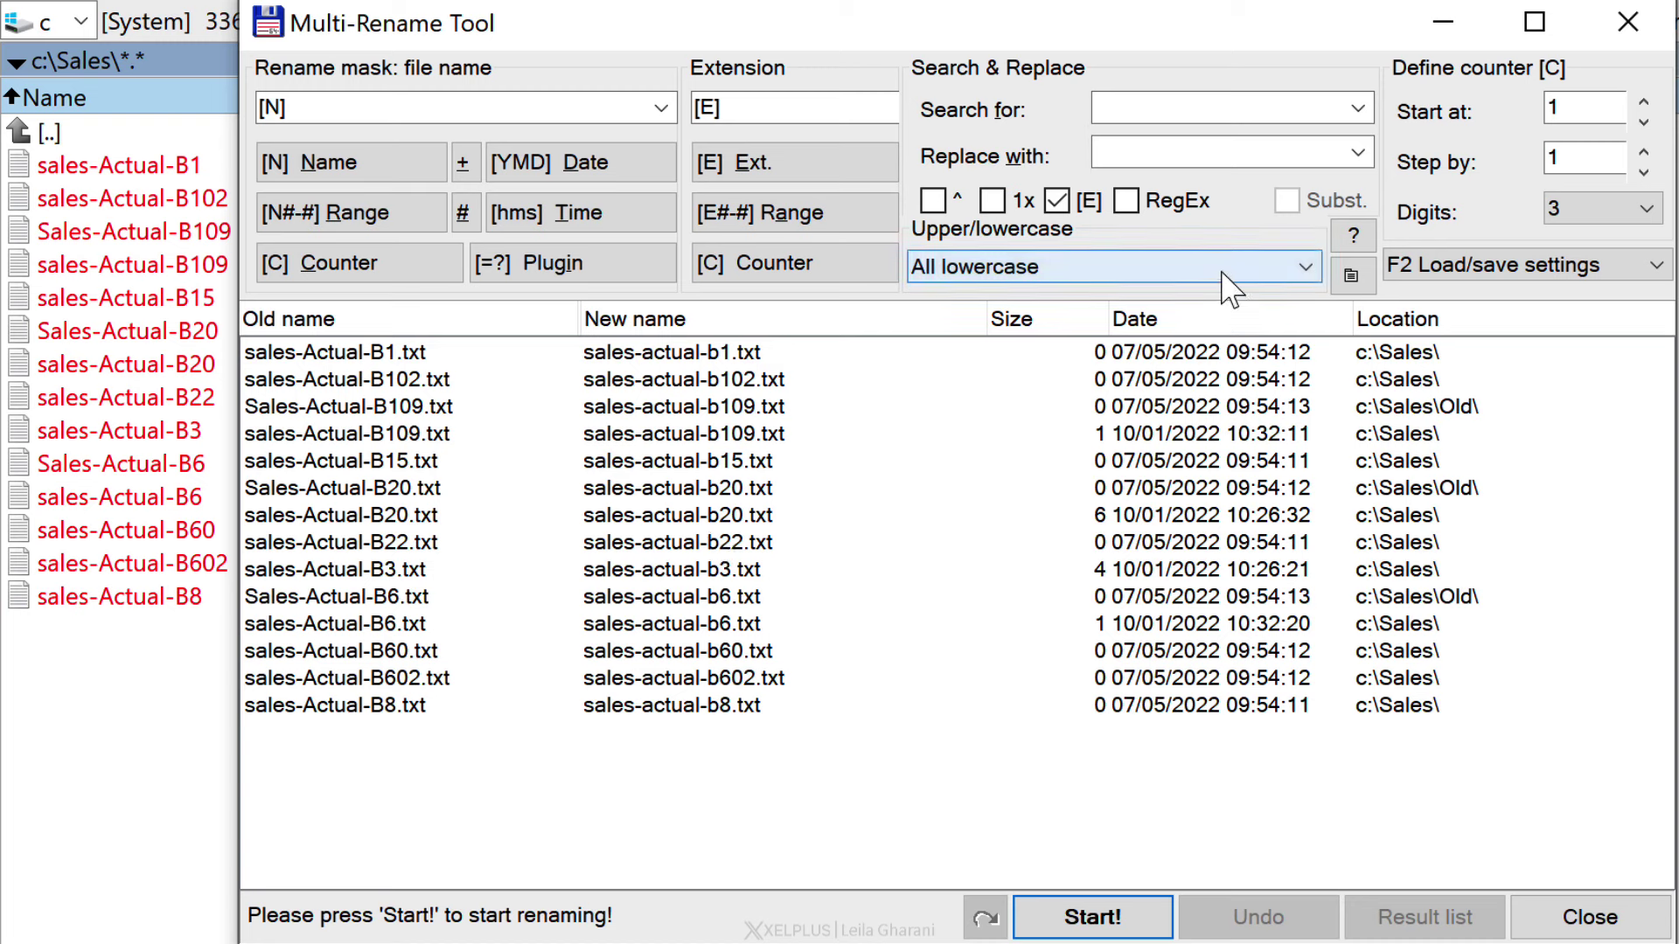
{"action": "left_click", "coordinate": [1303, 267]}
{"action": "left_click", "coordinate": [1081, 353]}
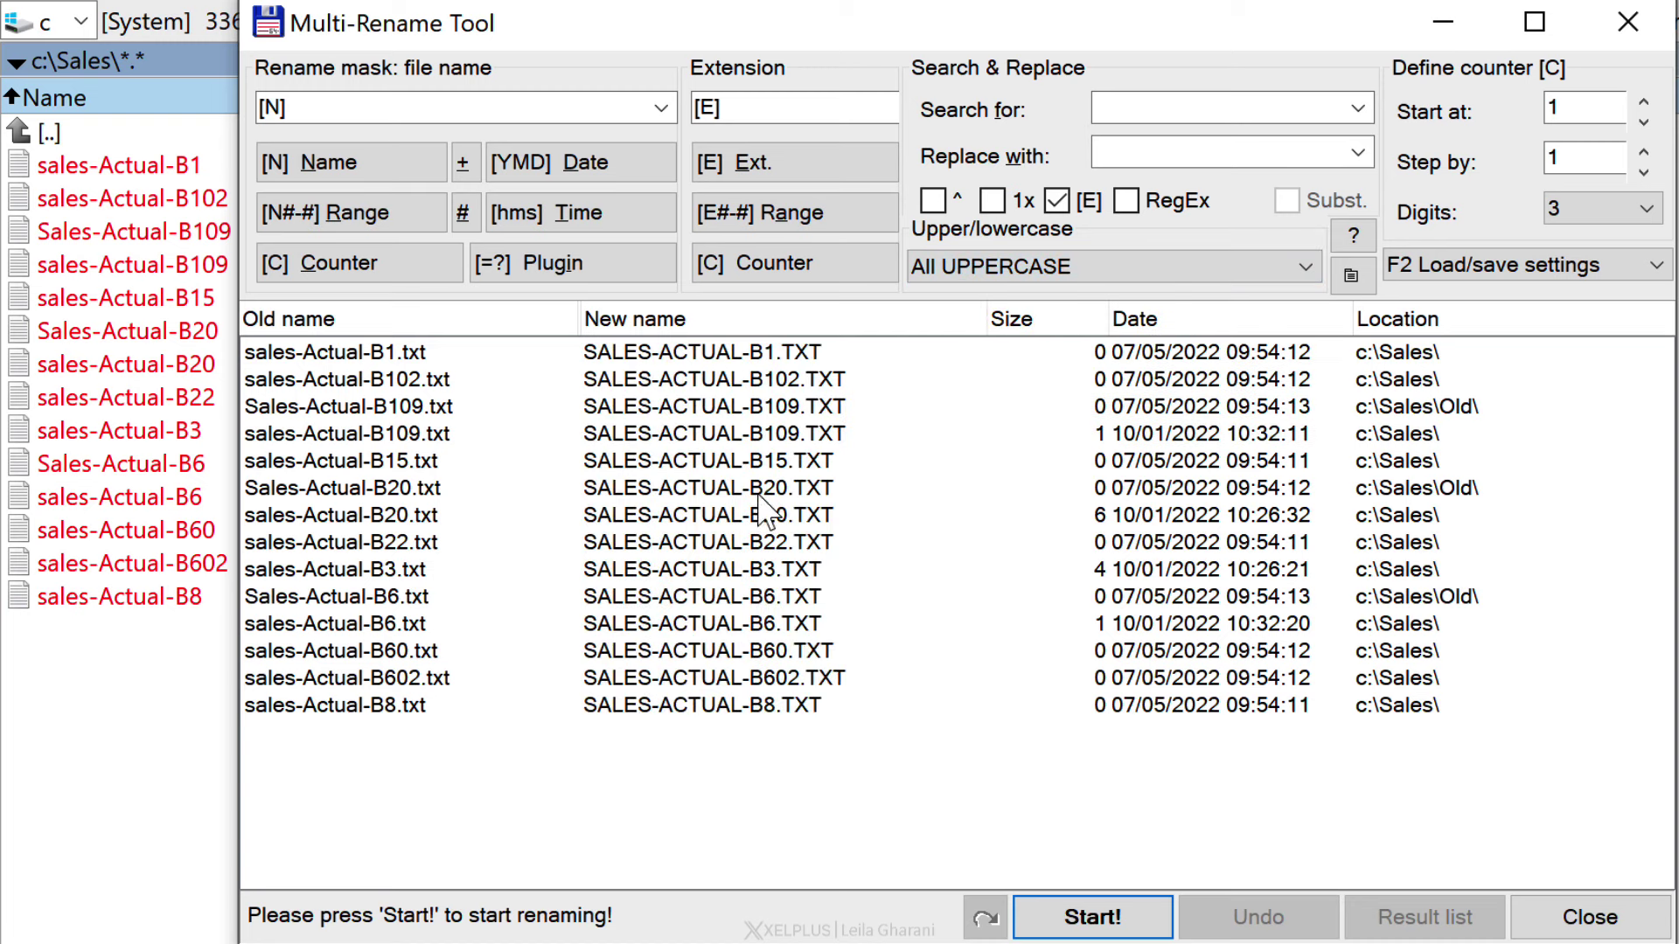
{"action": "left_click", "coordinate": [1040, 278]}
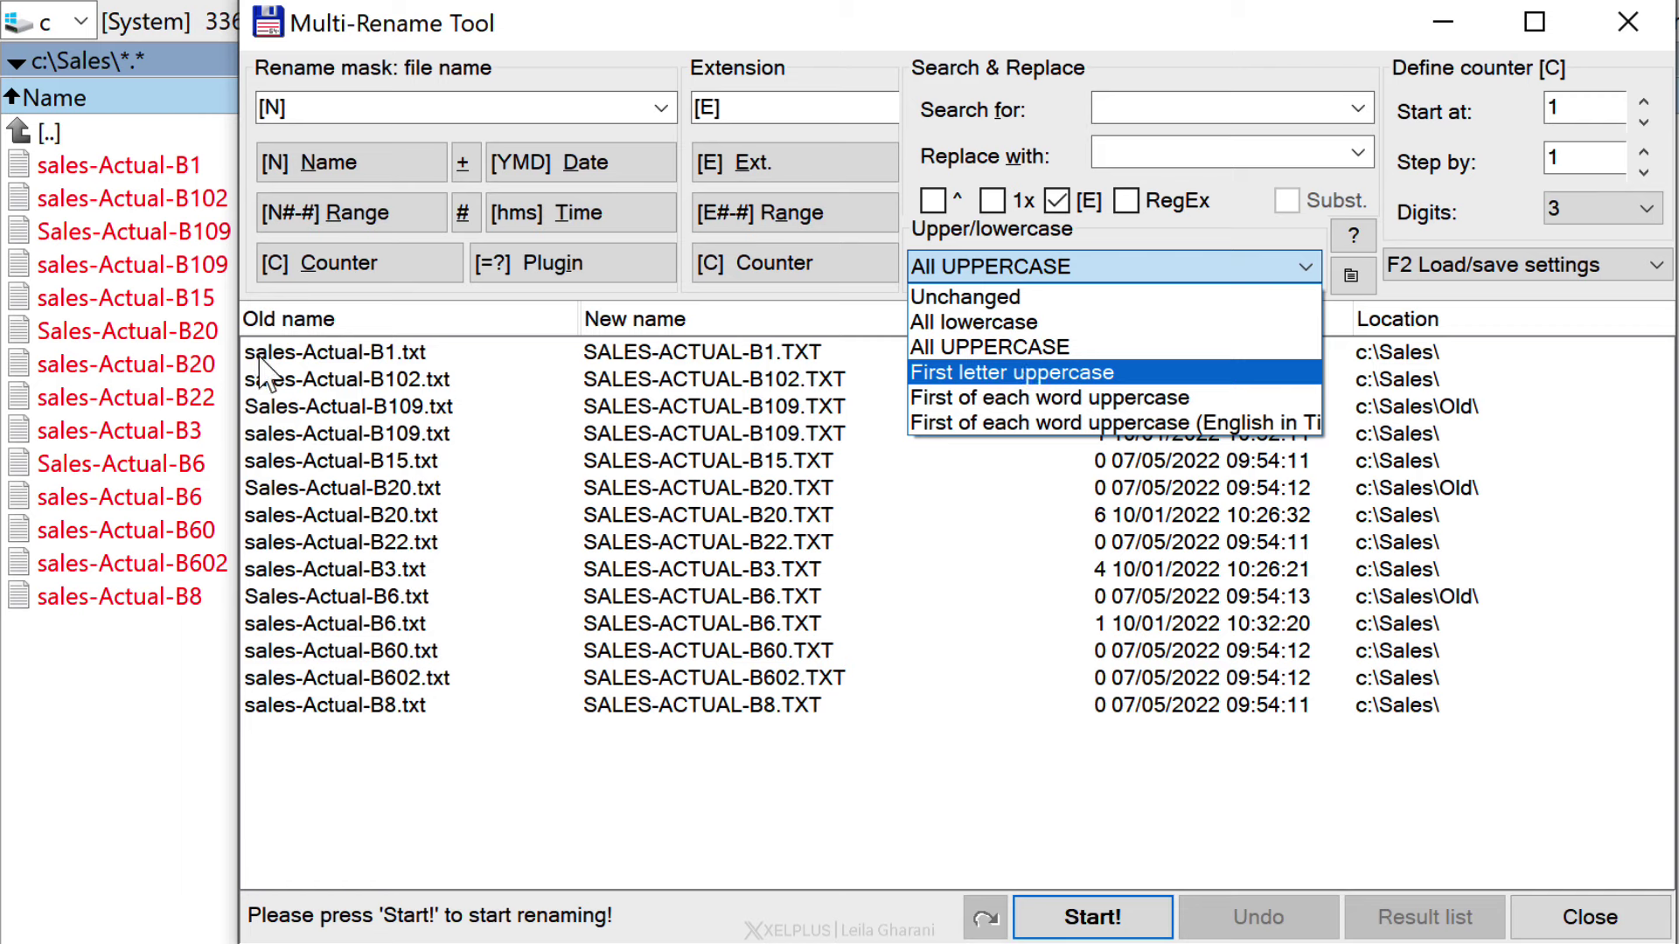
{"action": "left_click", "coordinate": [1040, 376]}
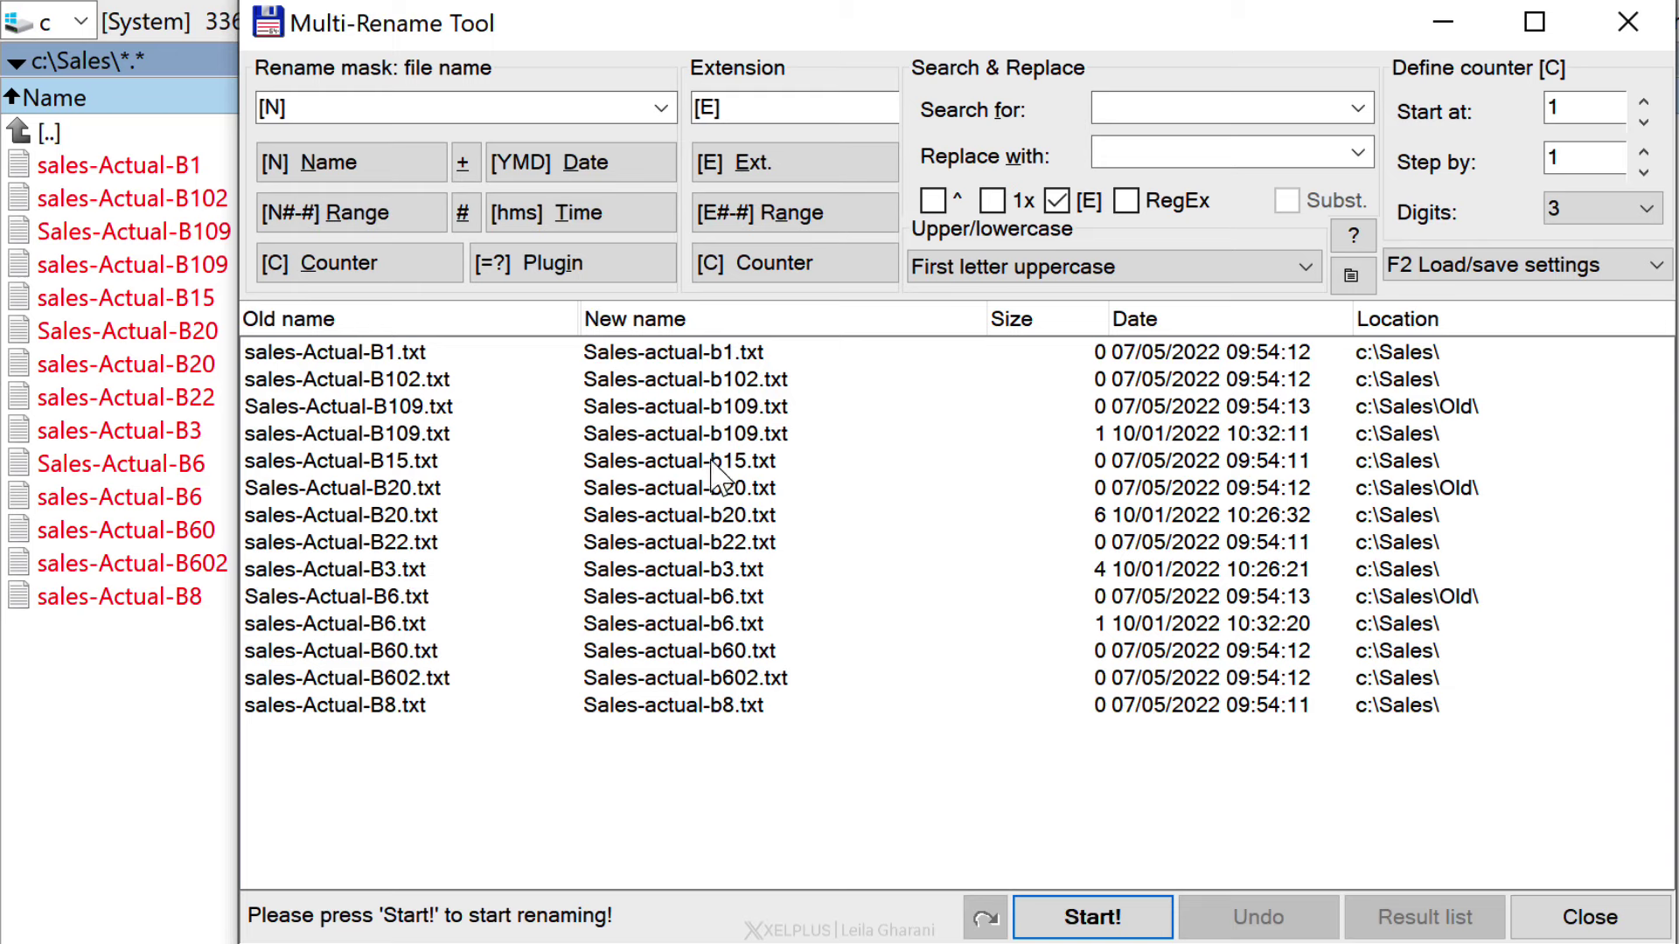
{"action": "left_click", "coordinate": [1192, 267]}
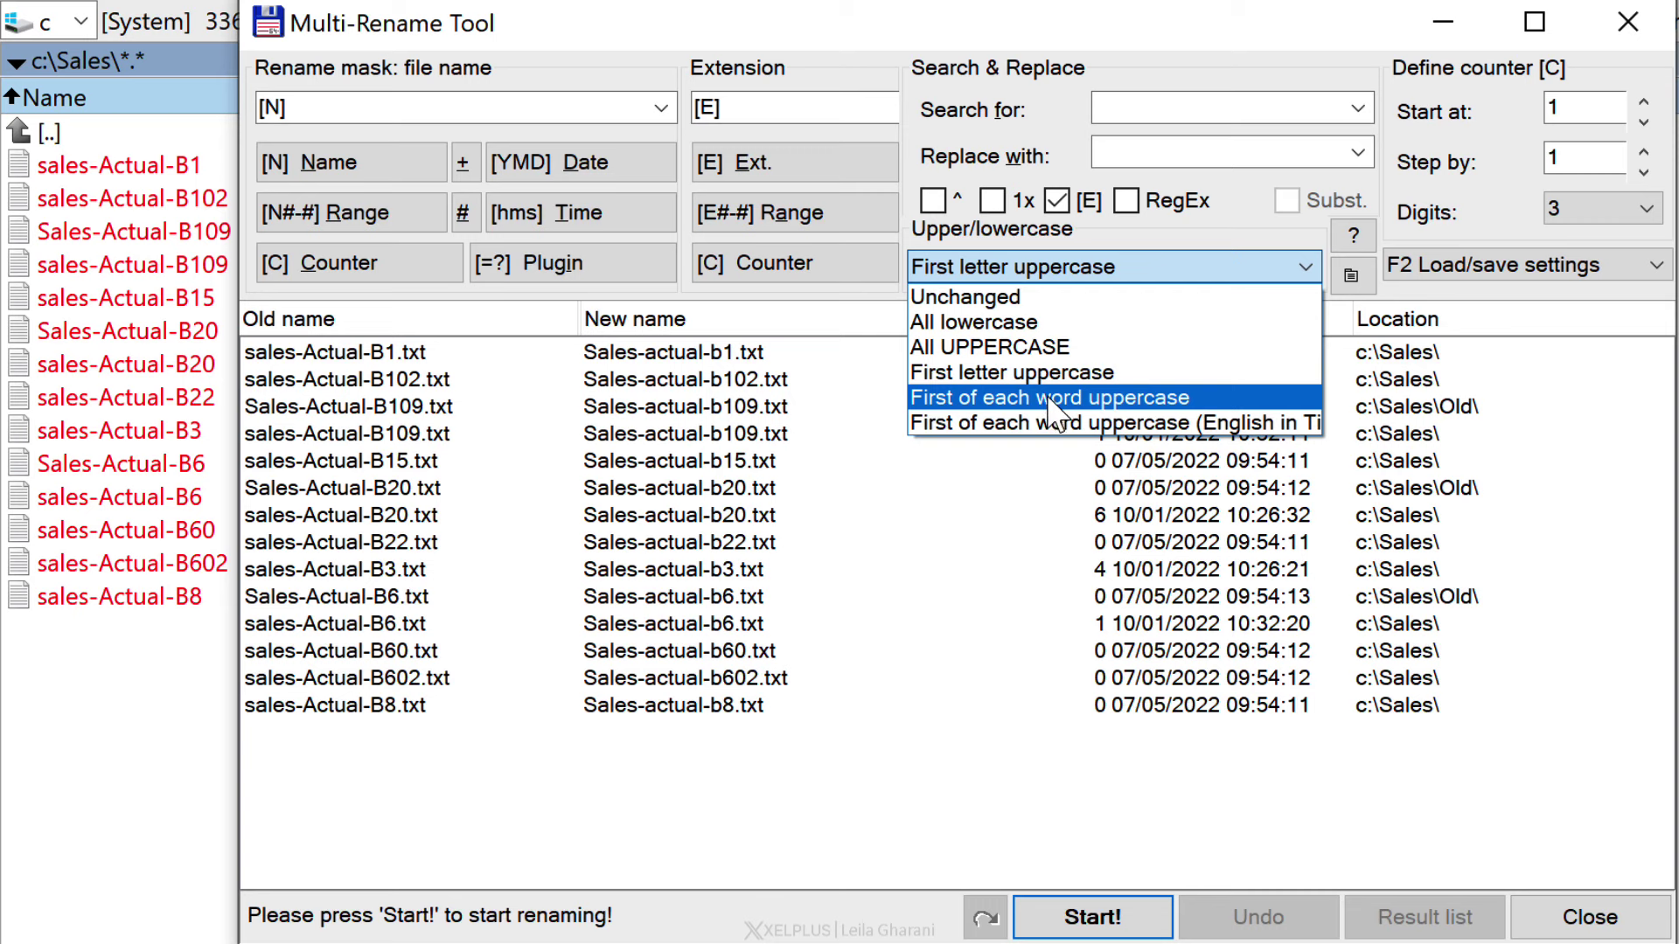
{"action": "left_click", "coordinate": [1048, 397]}
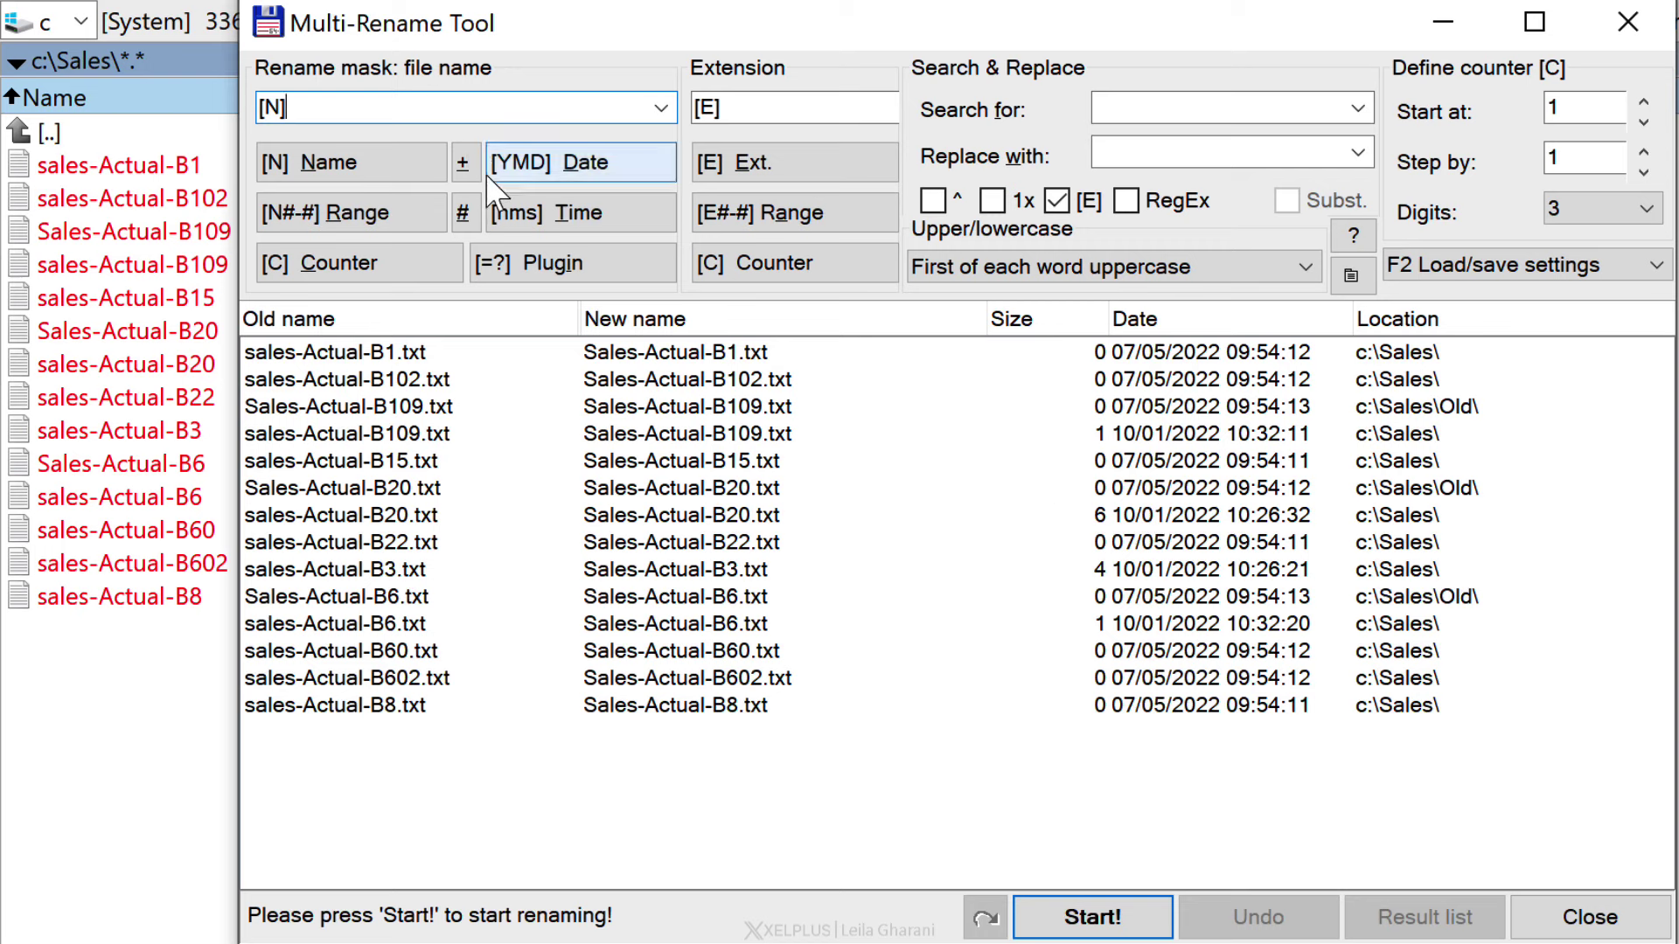
Step: Change the rename mask to [N]_202209 so previews read like Sales-Actual-B1_202209.txt
{"action": "type", "text": "_"}
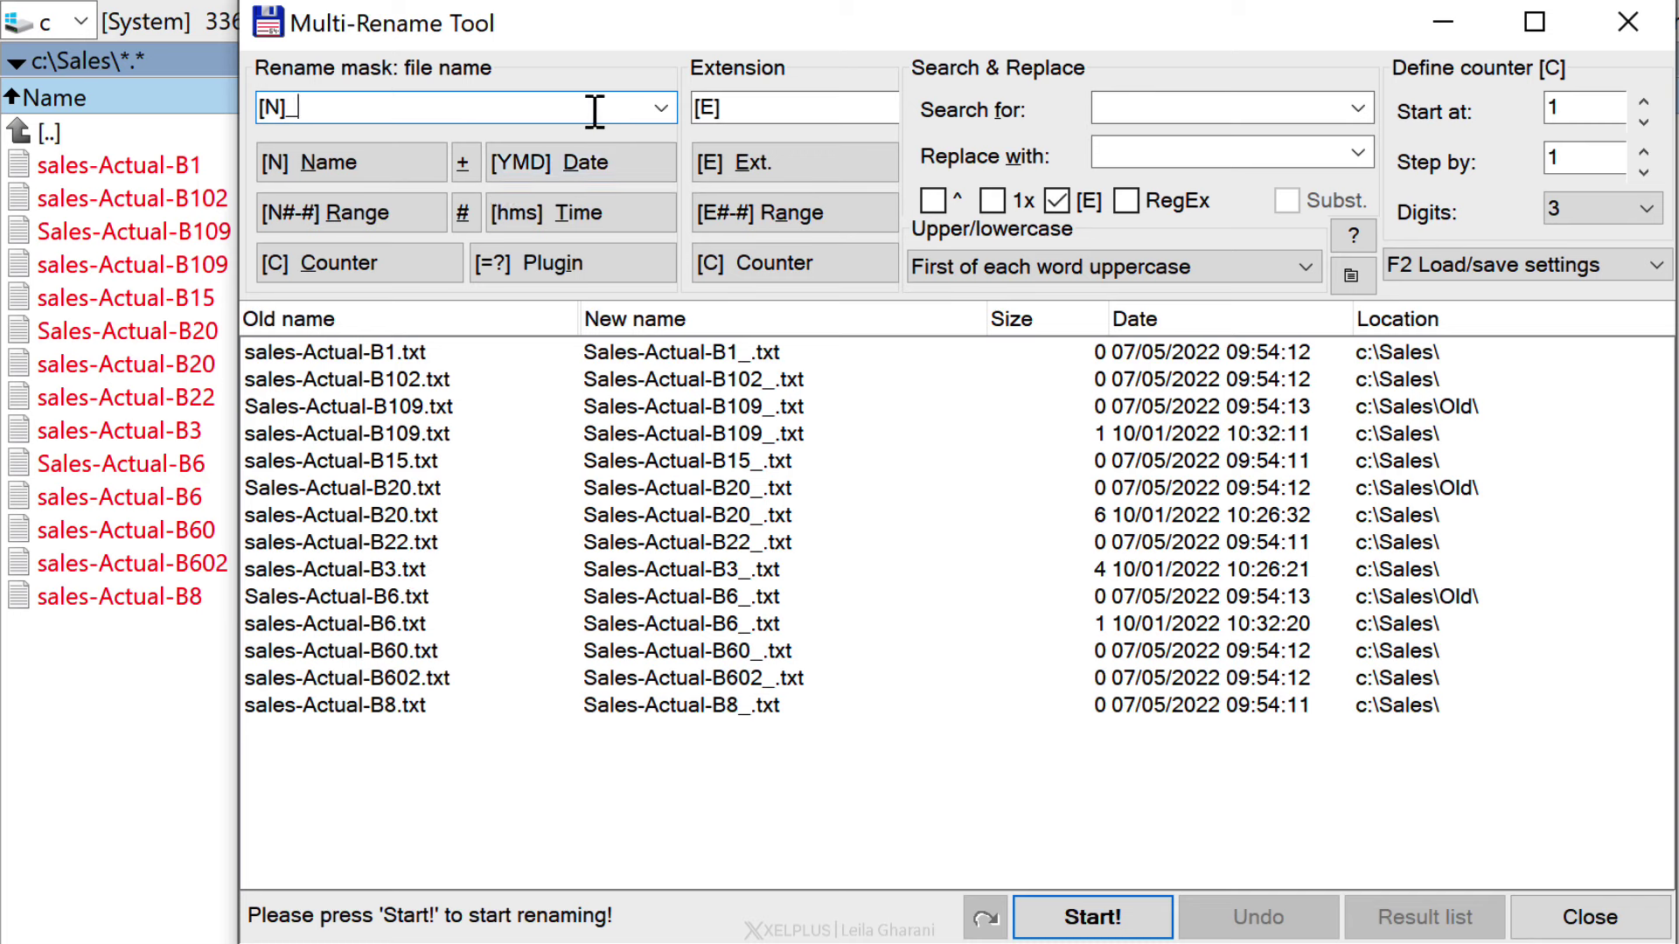
{"action": "left_click", "coordinate": [564, 179]}
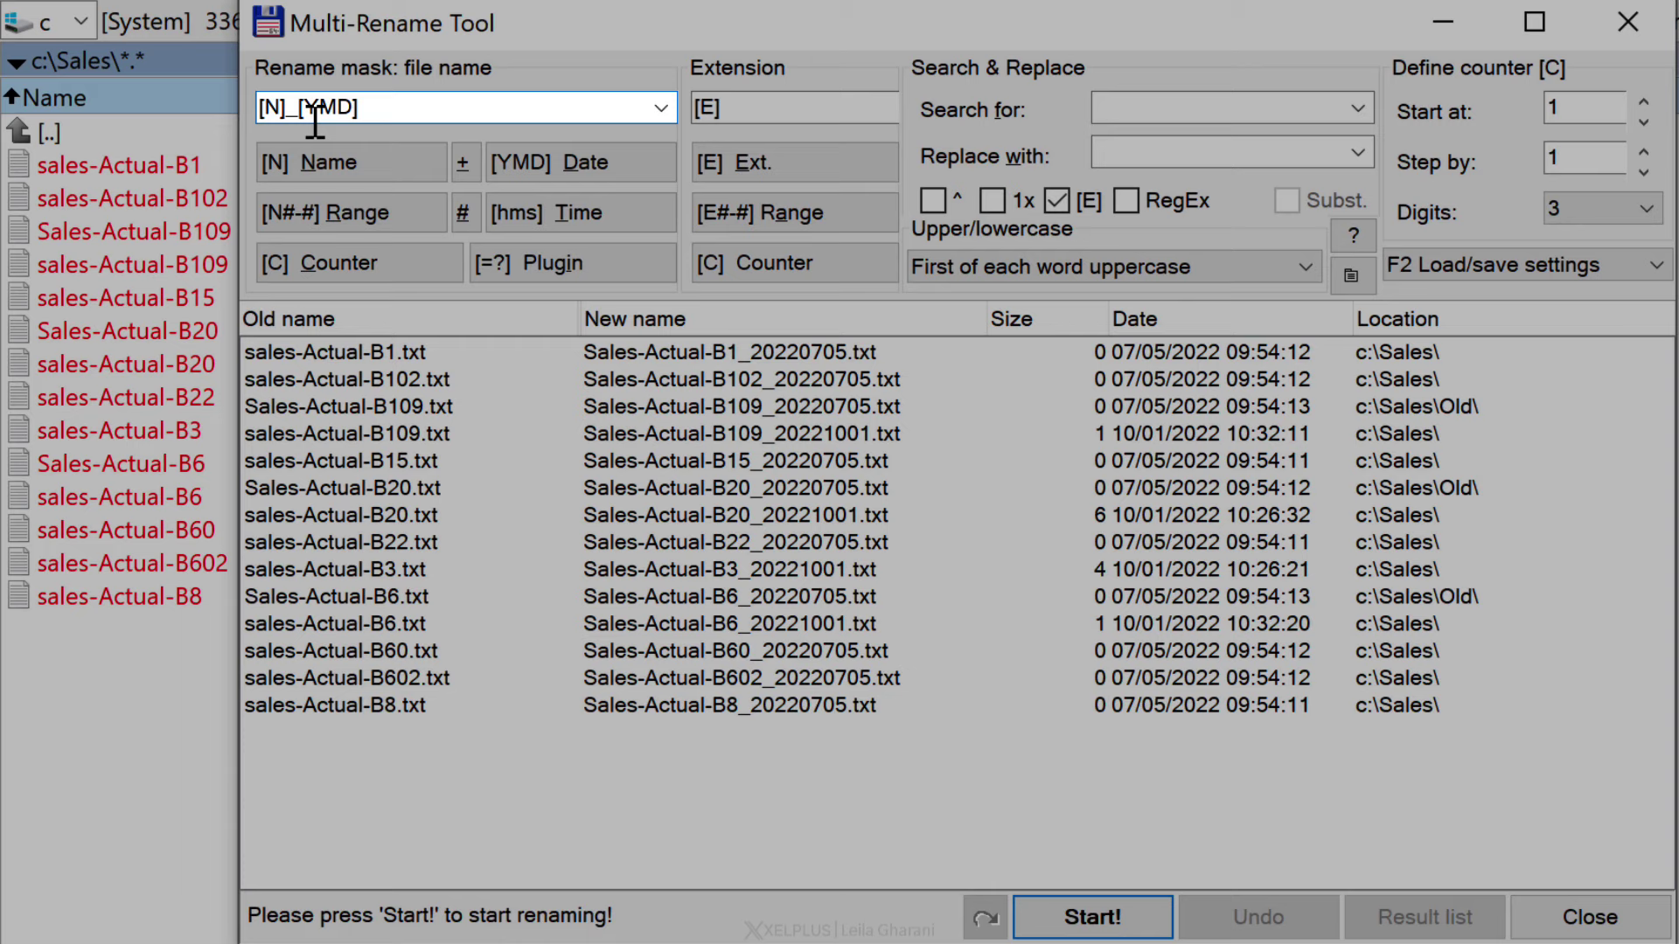
{"action": "key", "text": "BackSpace"}
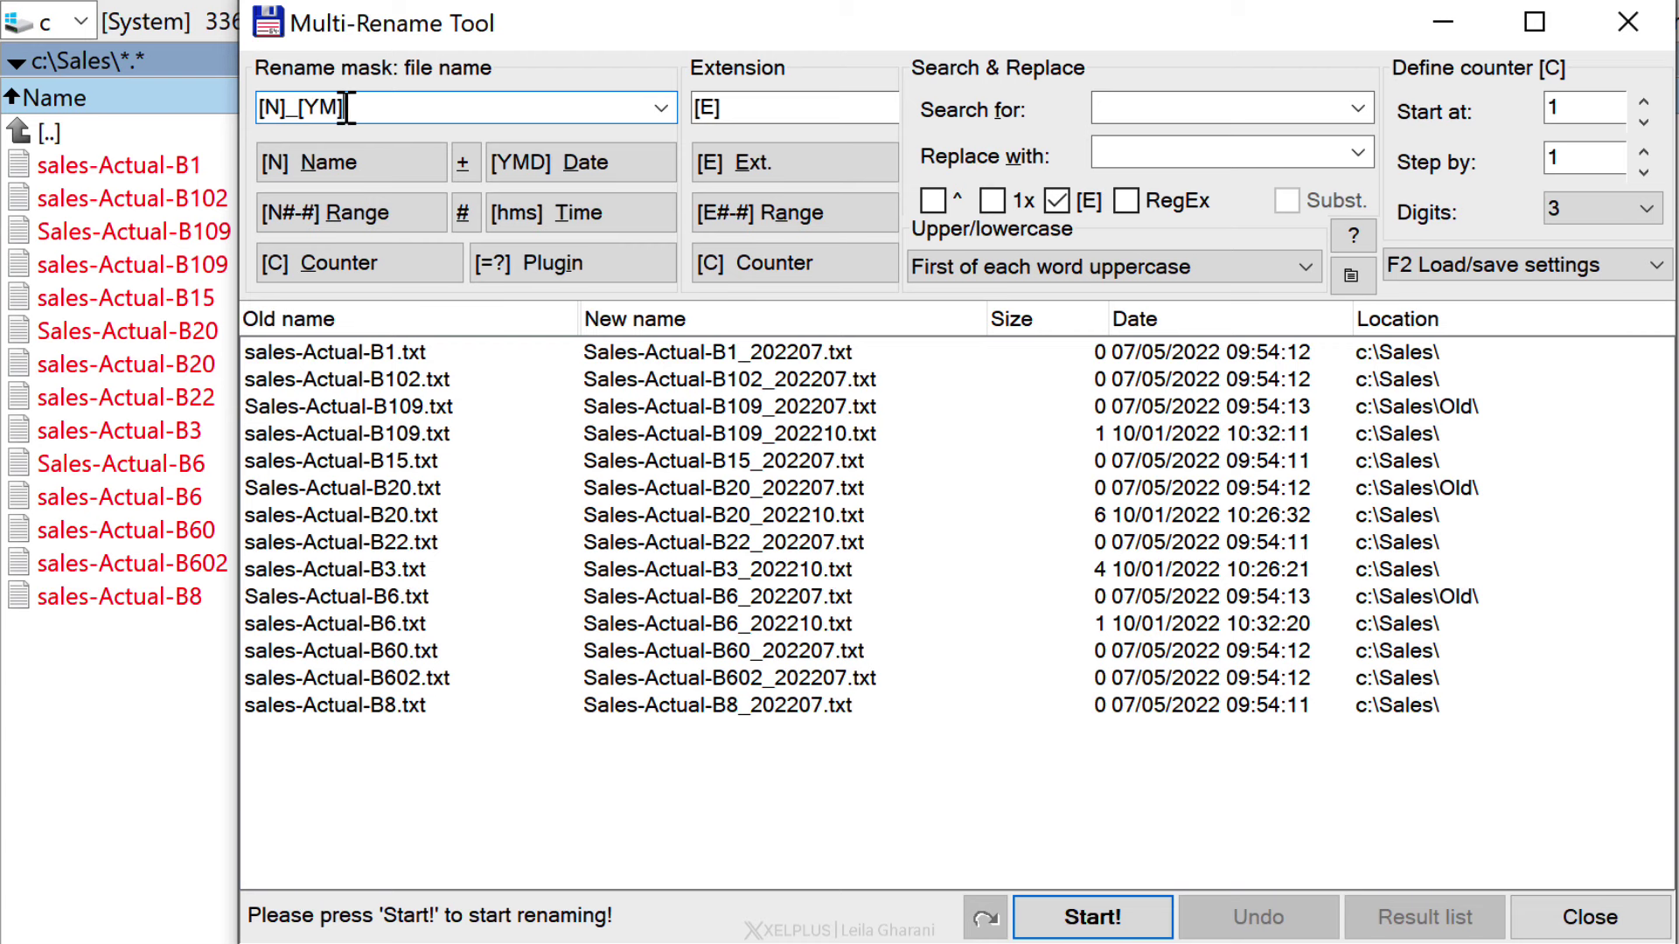
{"action": "left_click_drag", "start_coordinate": [346, 107], "coordinate": [302, 107]}
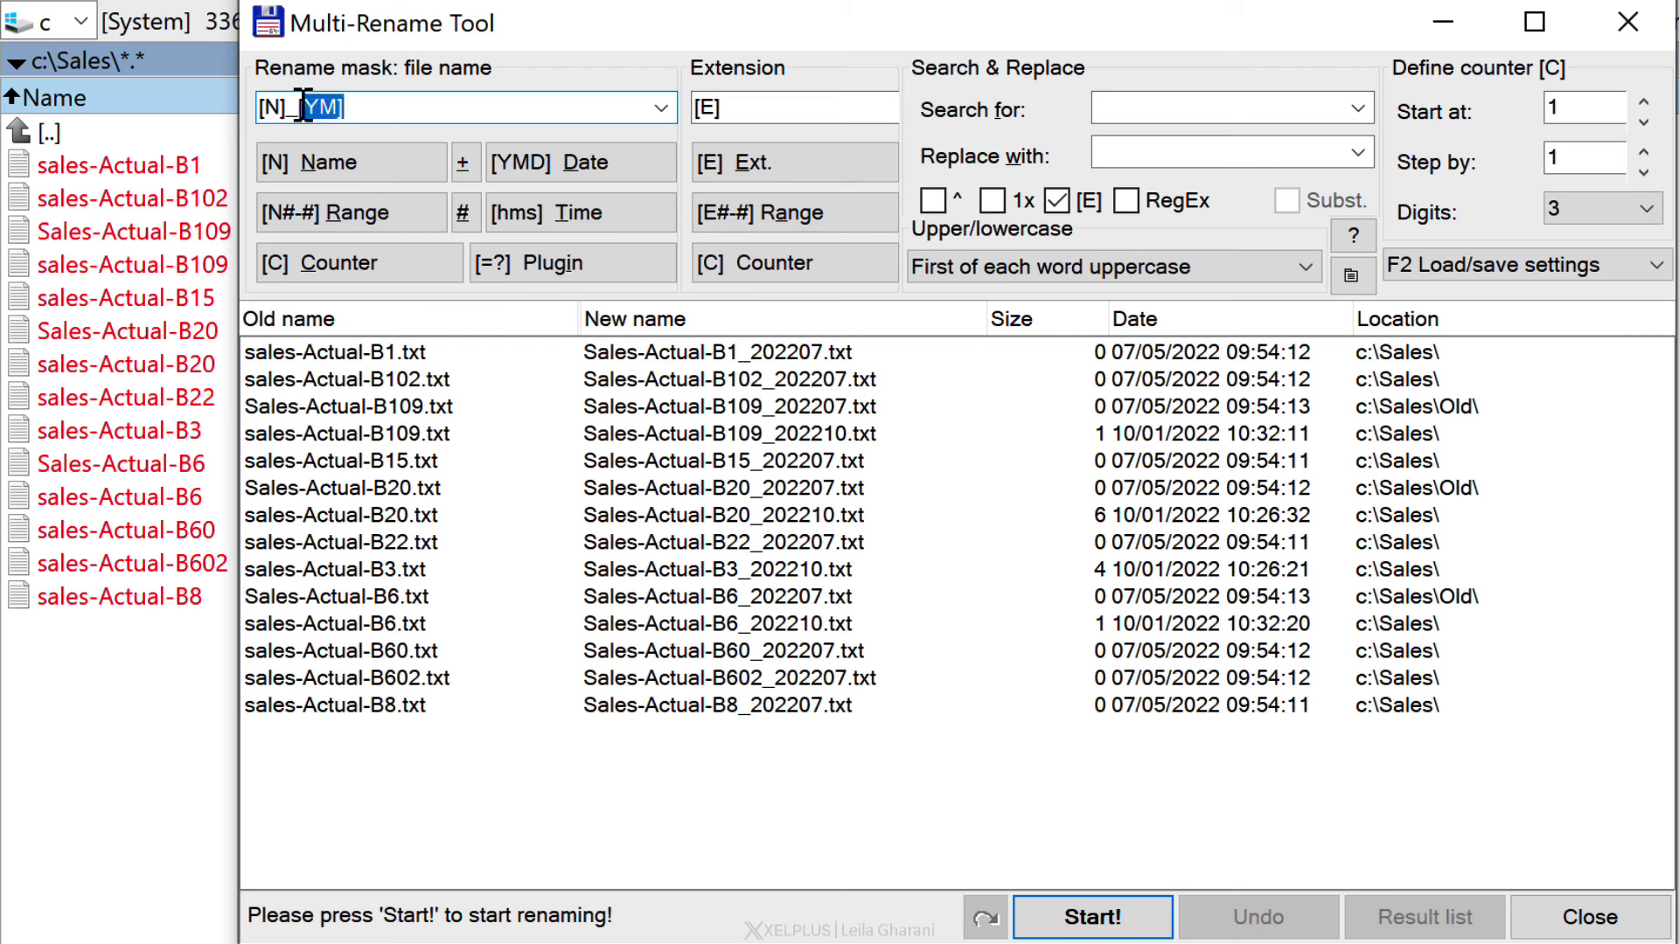
{"action": "key", "text": "BackSpace"}
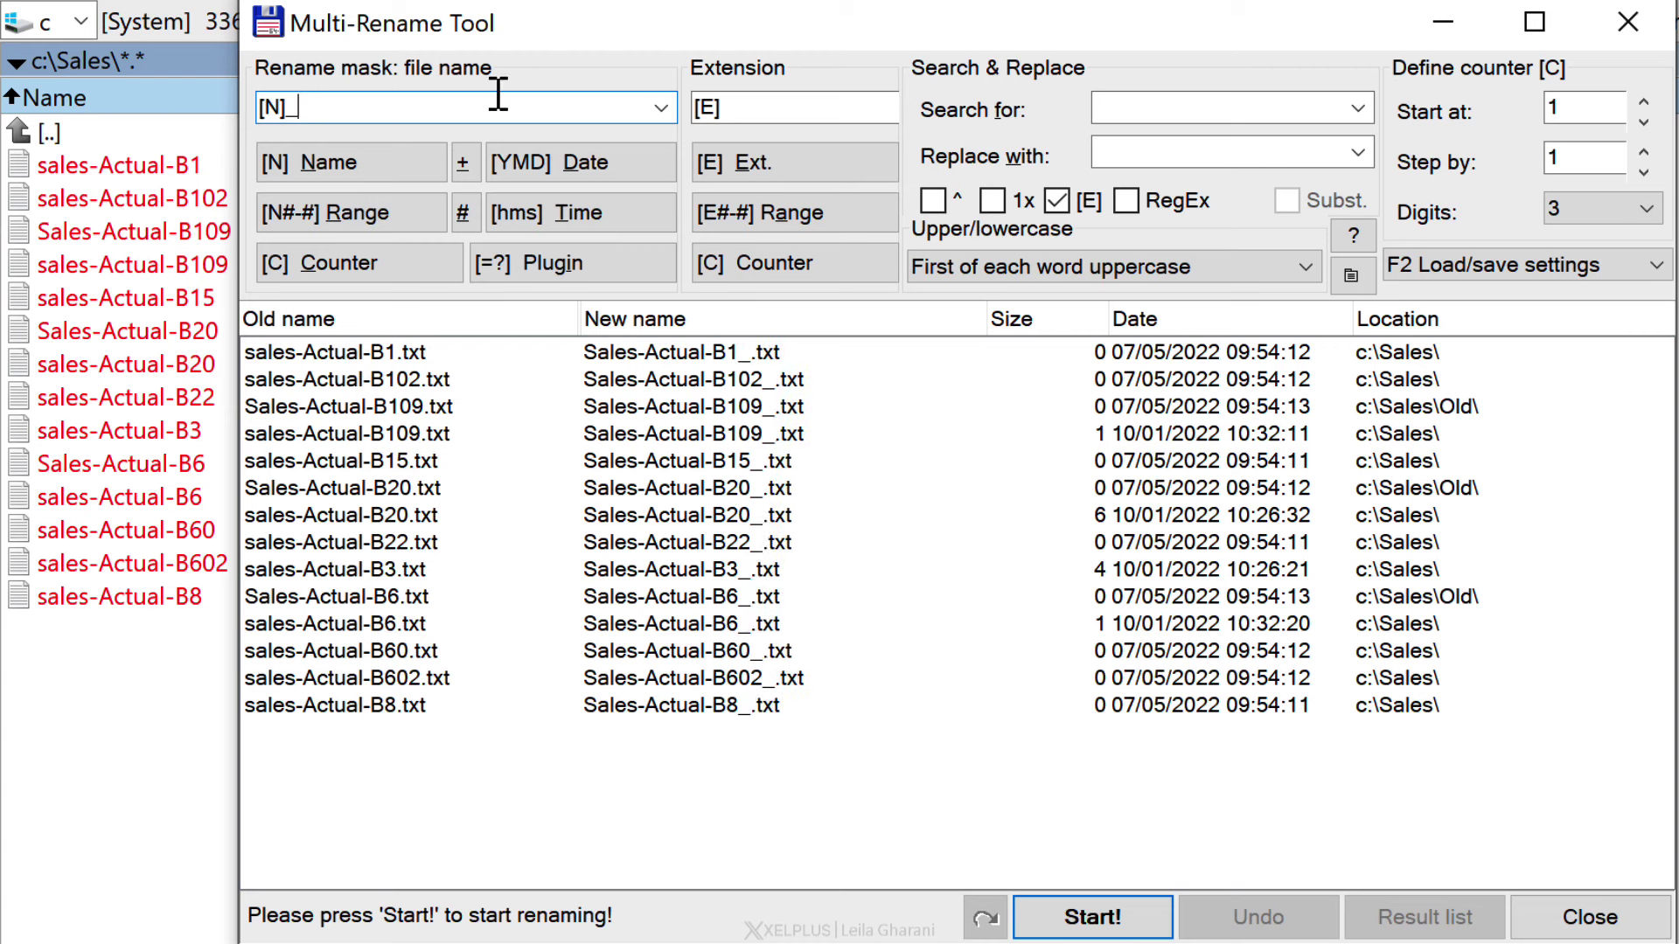
{"action": "type", "text": "20"}
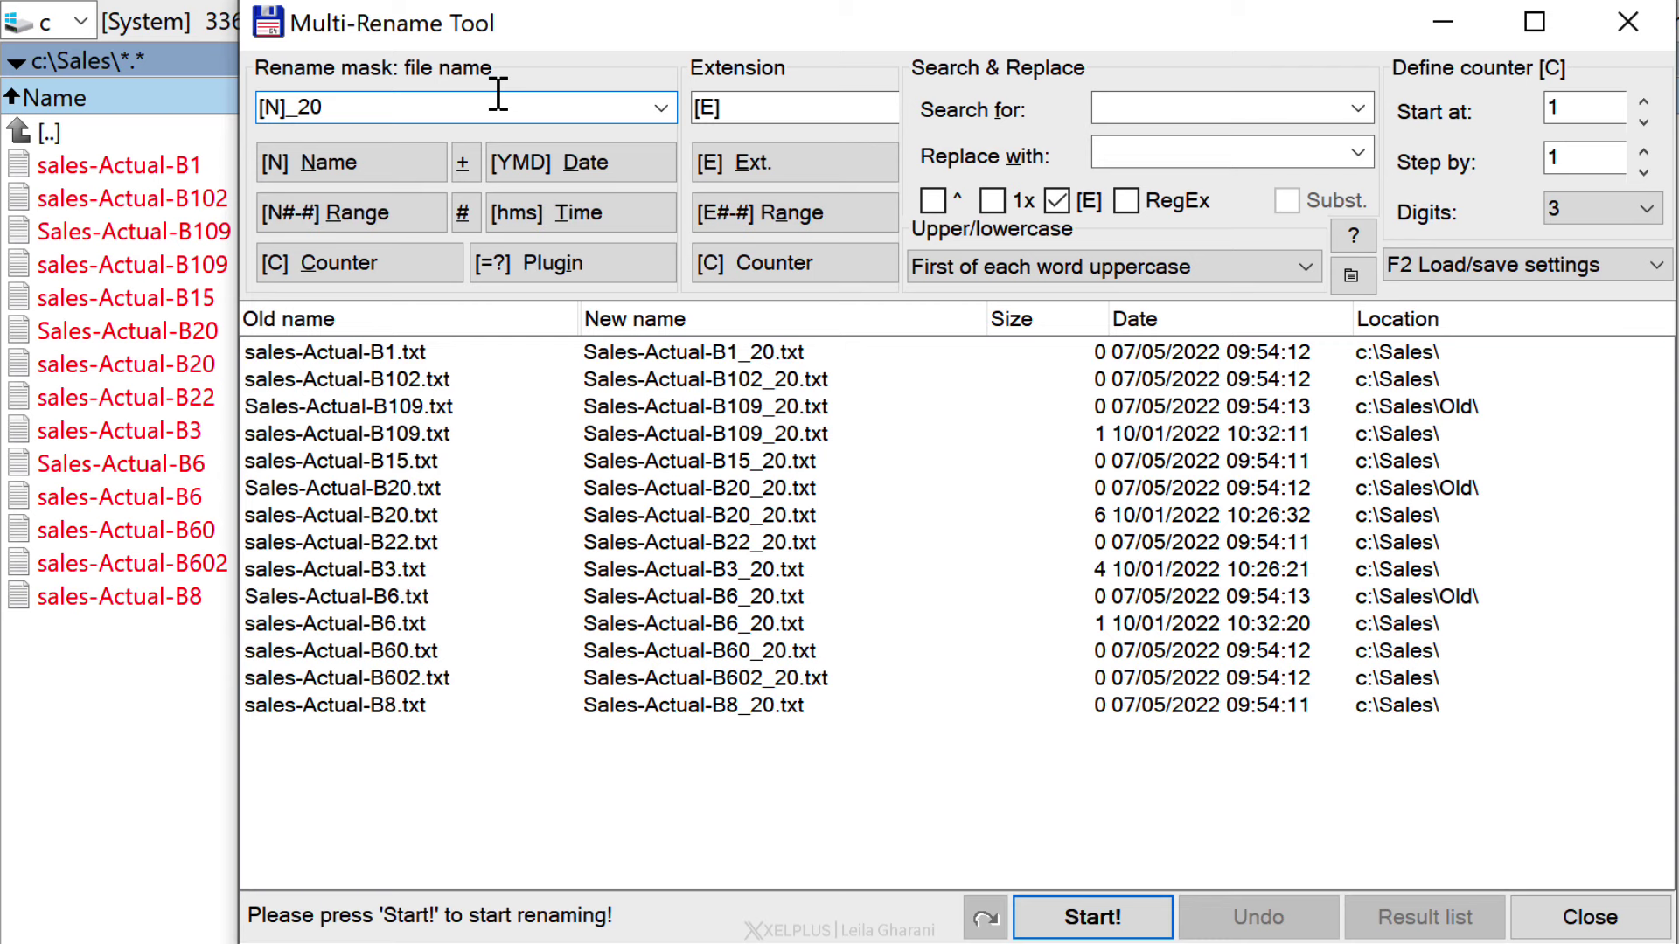
{"action": "type", "text": "220"}
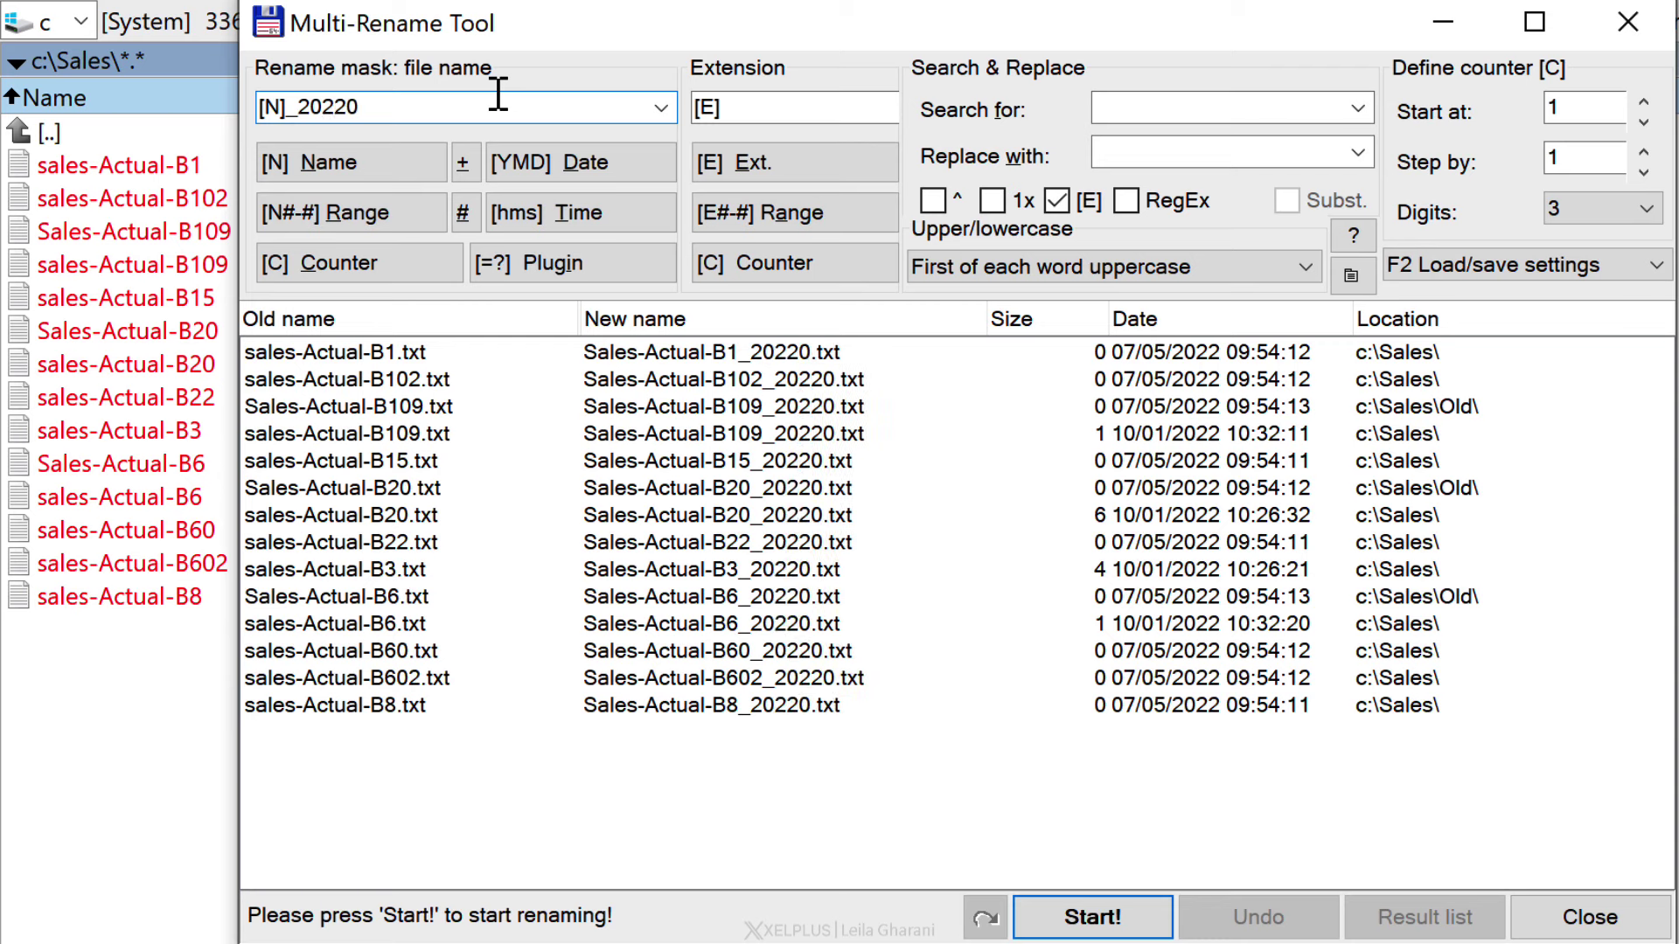
{"action": "type", "text": "920"}
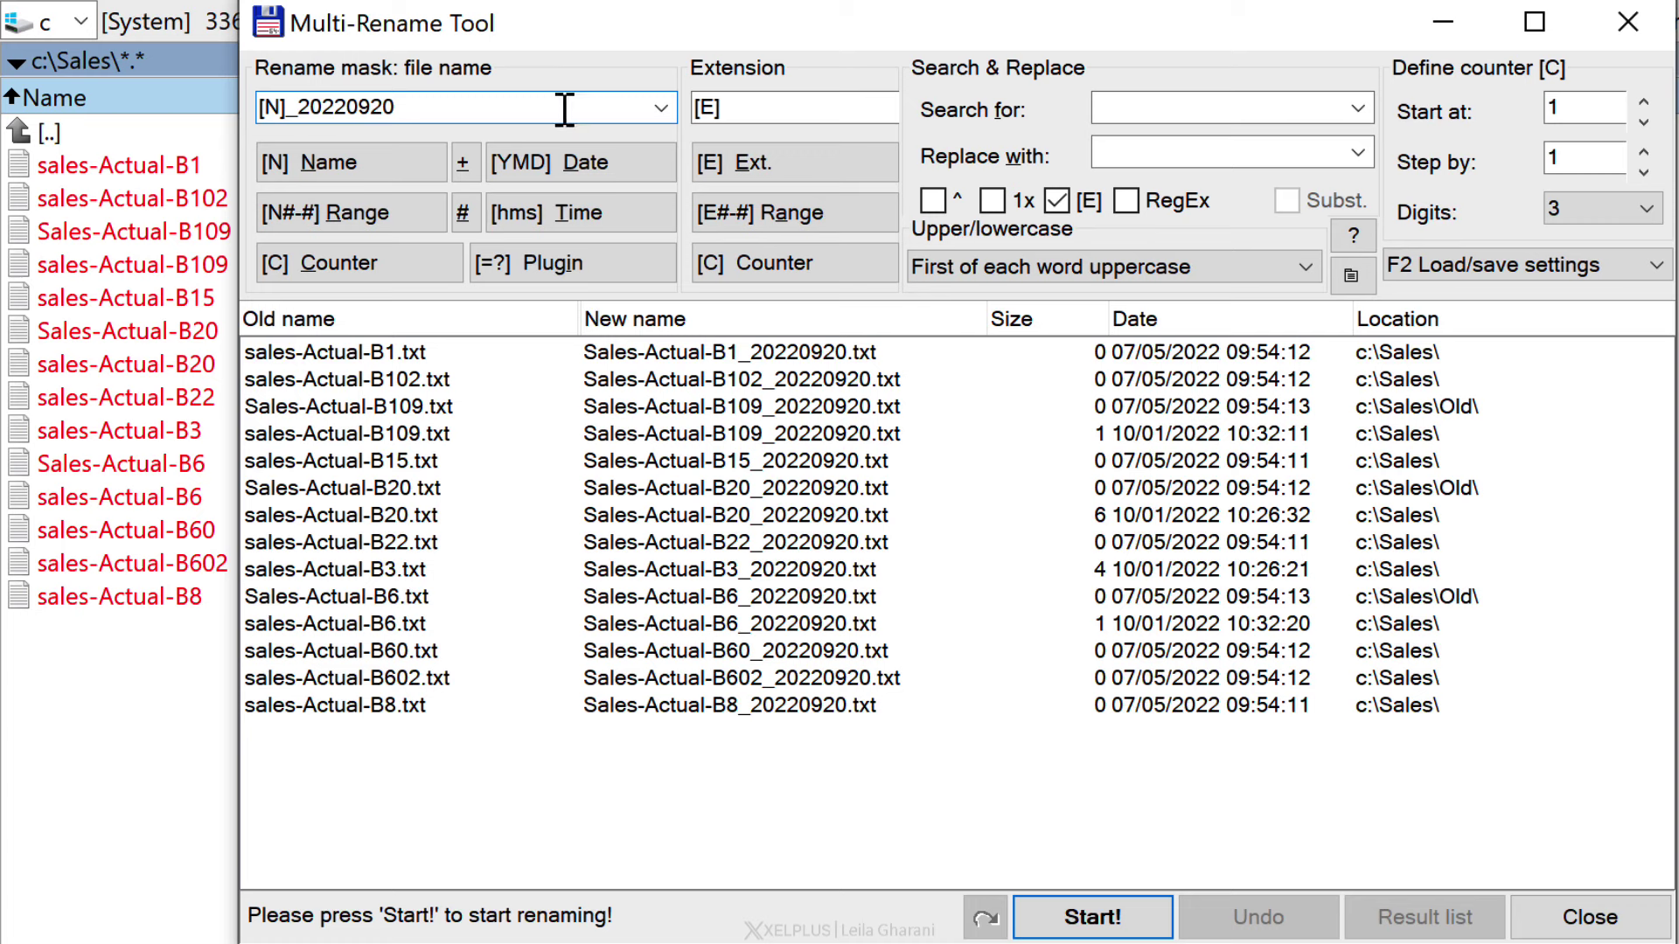
{"action": "type", "text": "Leila_"}
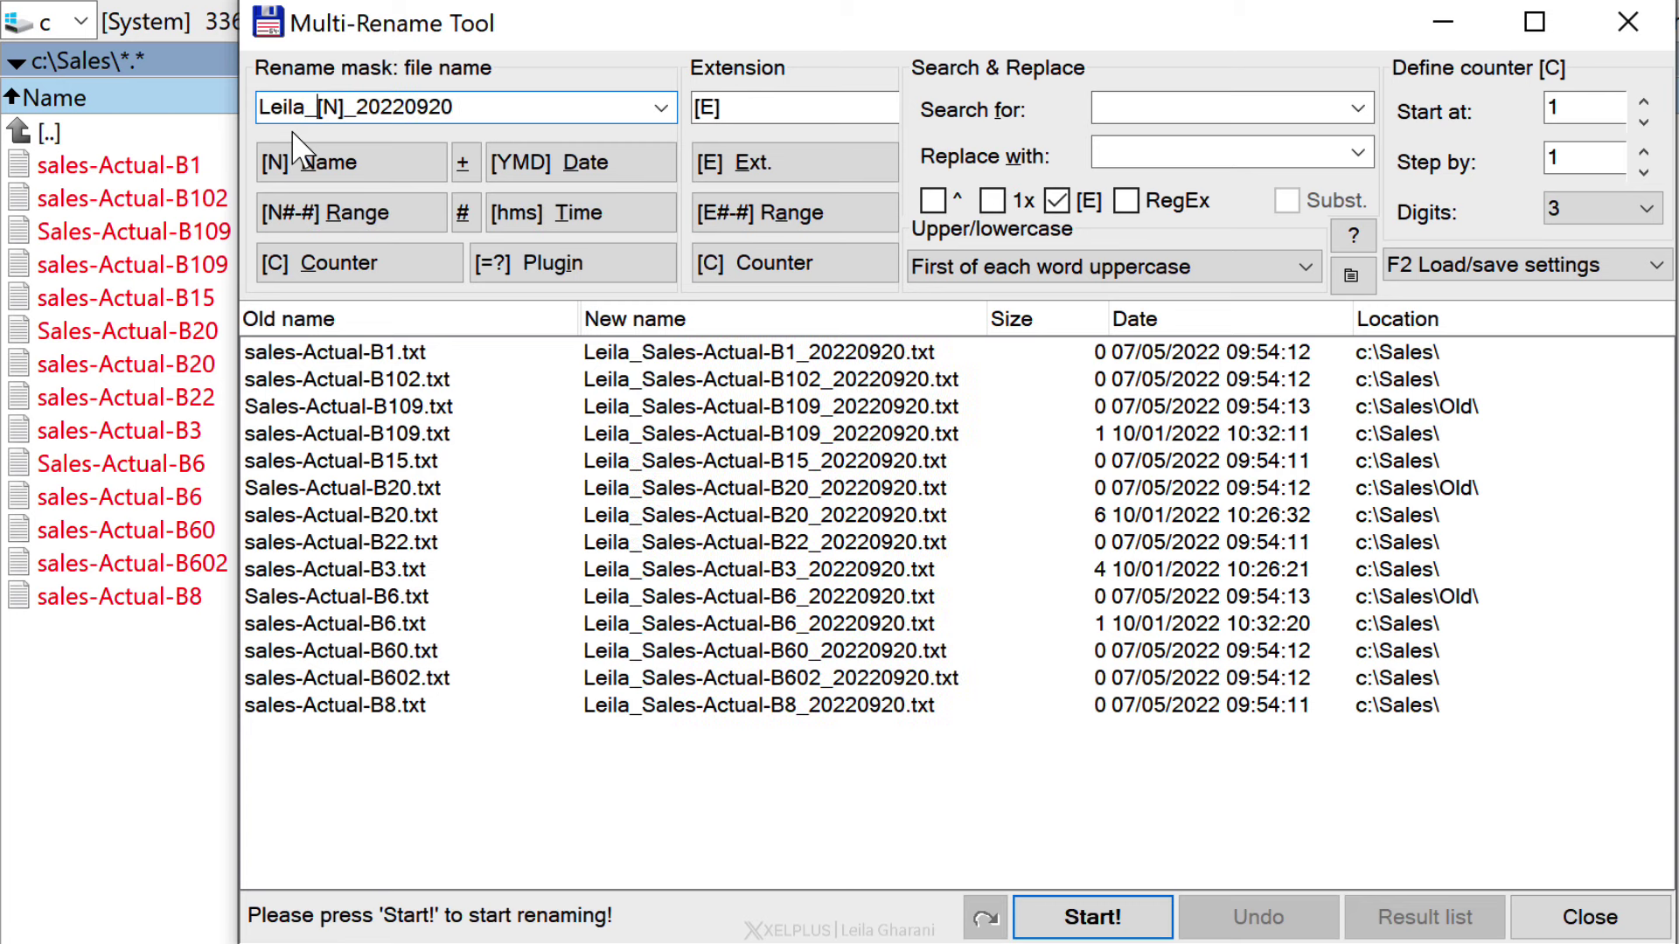
{"action": "key", "text": "BackSpace"}
{"action": "key", "text": "BackSpace"}
{"action": "key", "text": "BackSpace"}
{"action": "key", "text": "BackSpace"}
{"action": "key", "text": "BackSpace"}
{"action": "key", "text": "BackSpace"}
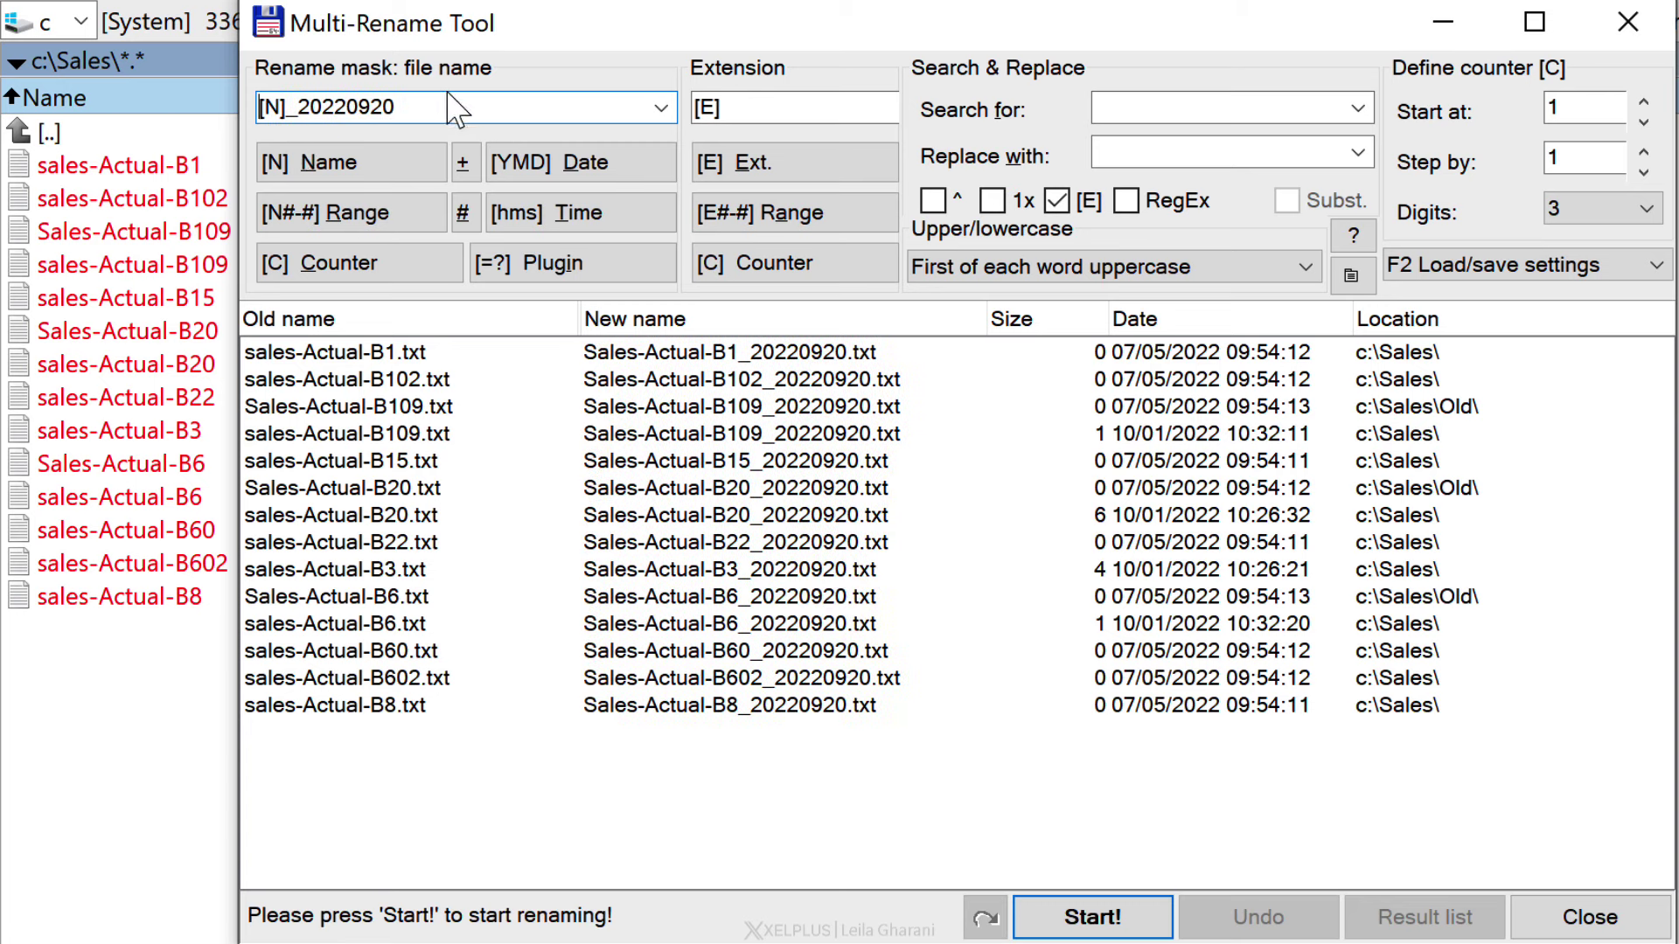
{"action": "key", "text": "BackSpace"}
{"action": "key", "text": "BackSpace"}
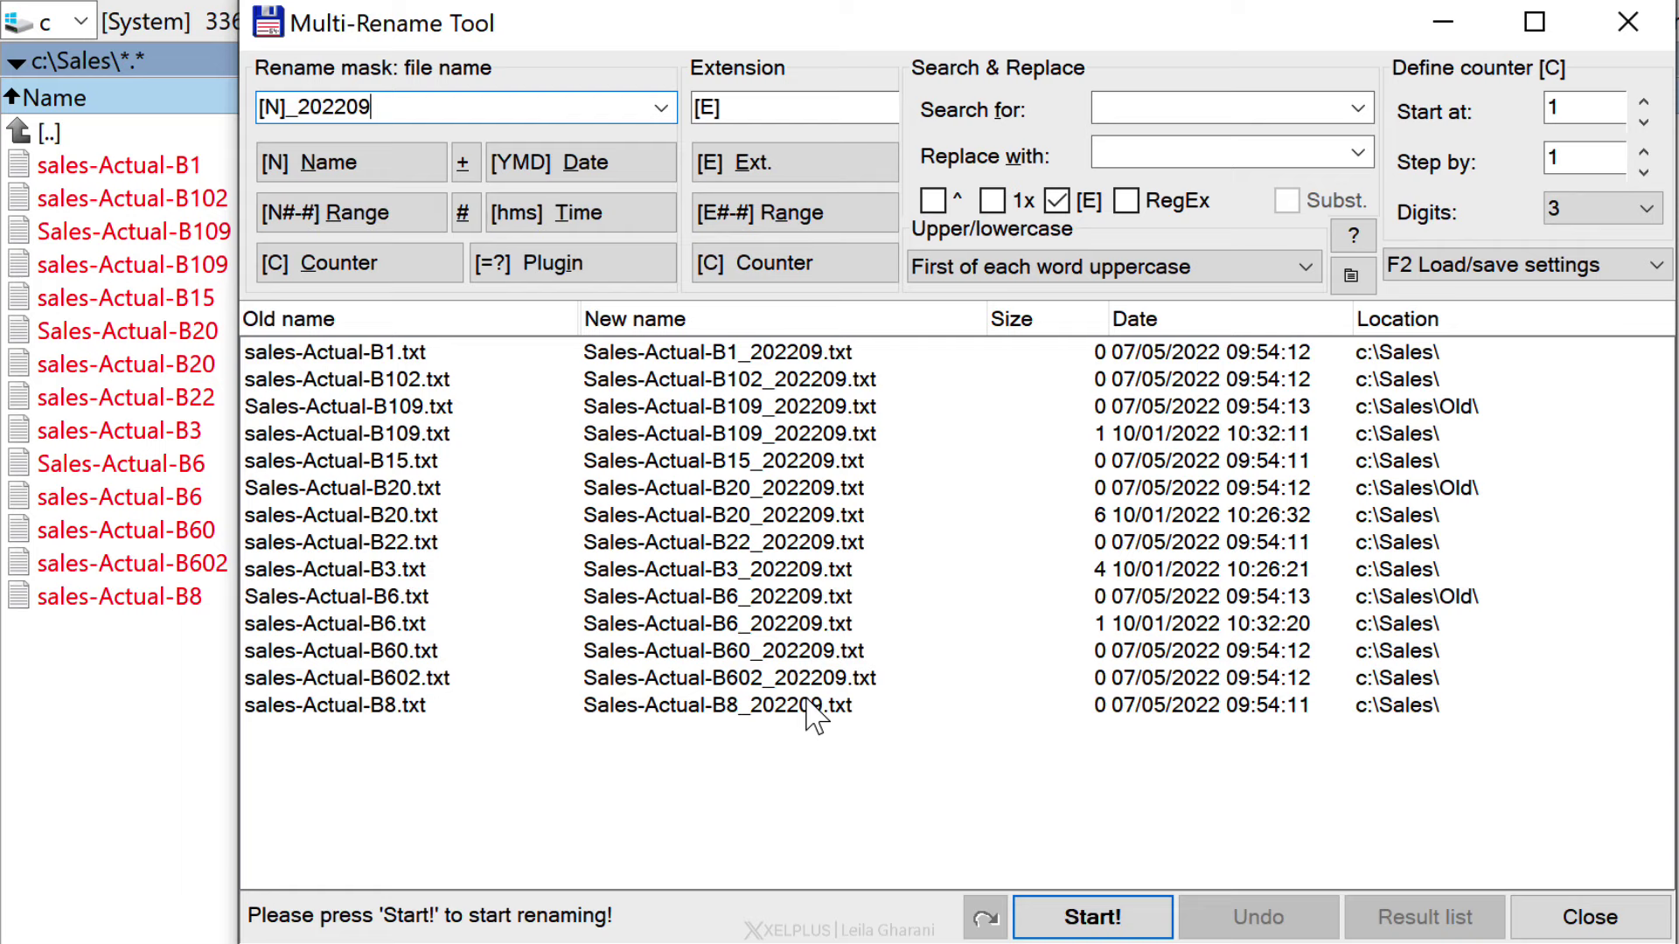
Step: Apply the rename, close Multi-Rename Tool, and check the Old subfolder's files in File Explorer
{"action": "left_click", "coordinate": [1105, 927]}
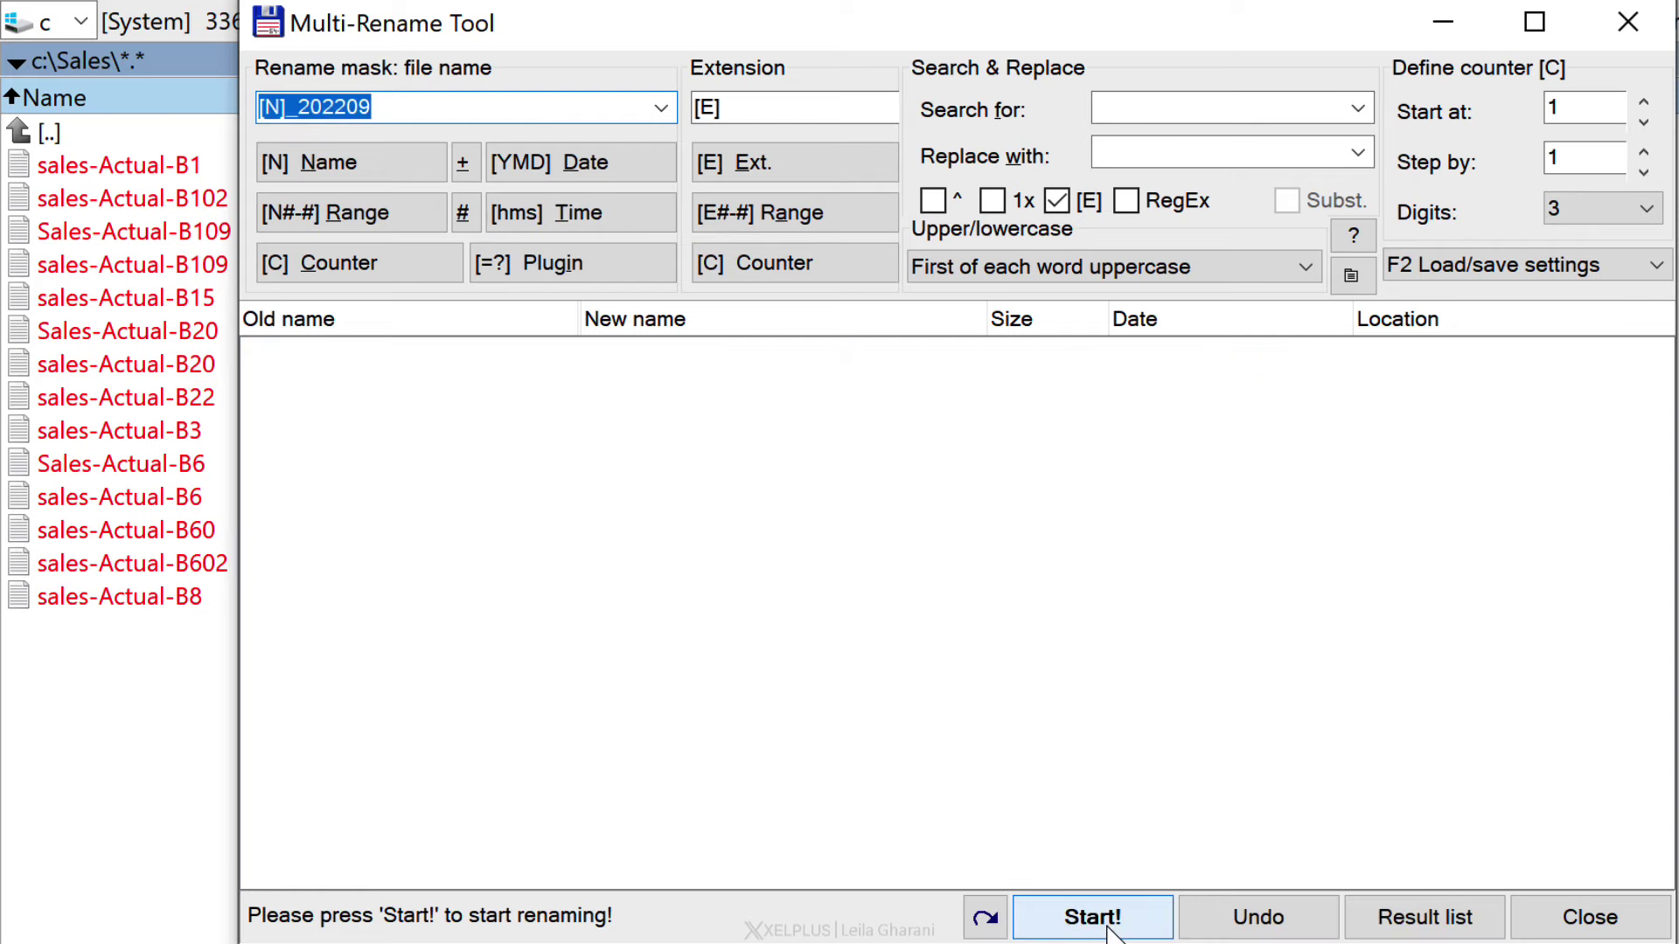
{"action": "left_click", "coordinate": [1583, 915]}
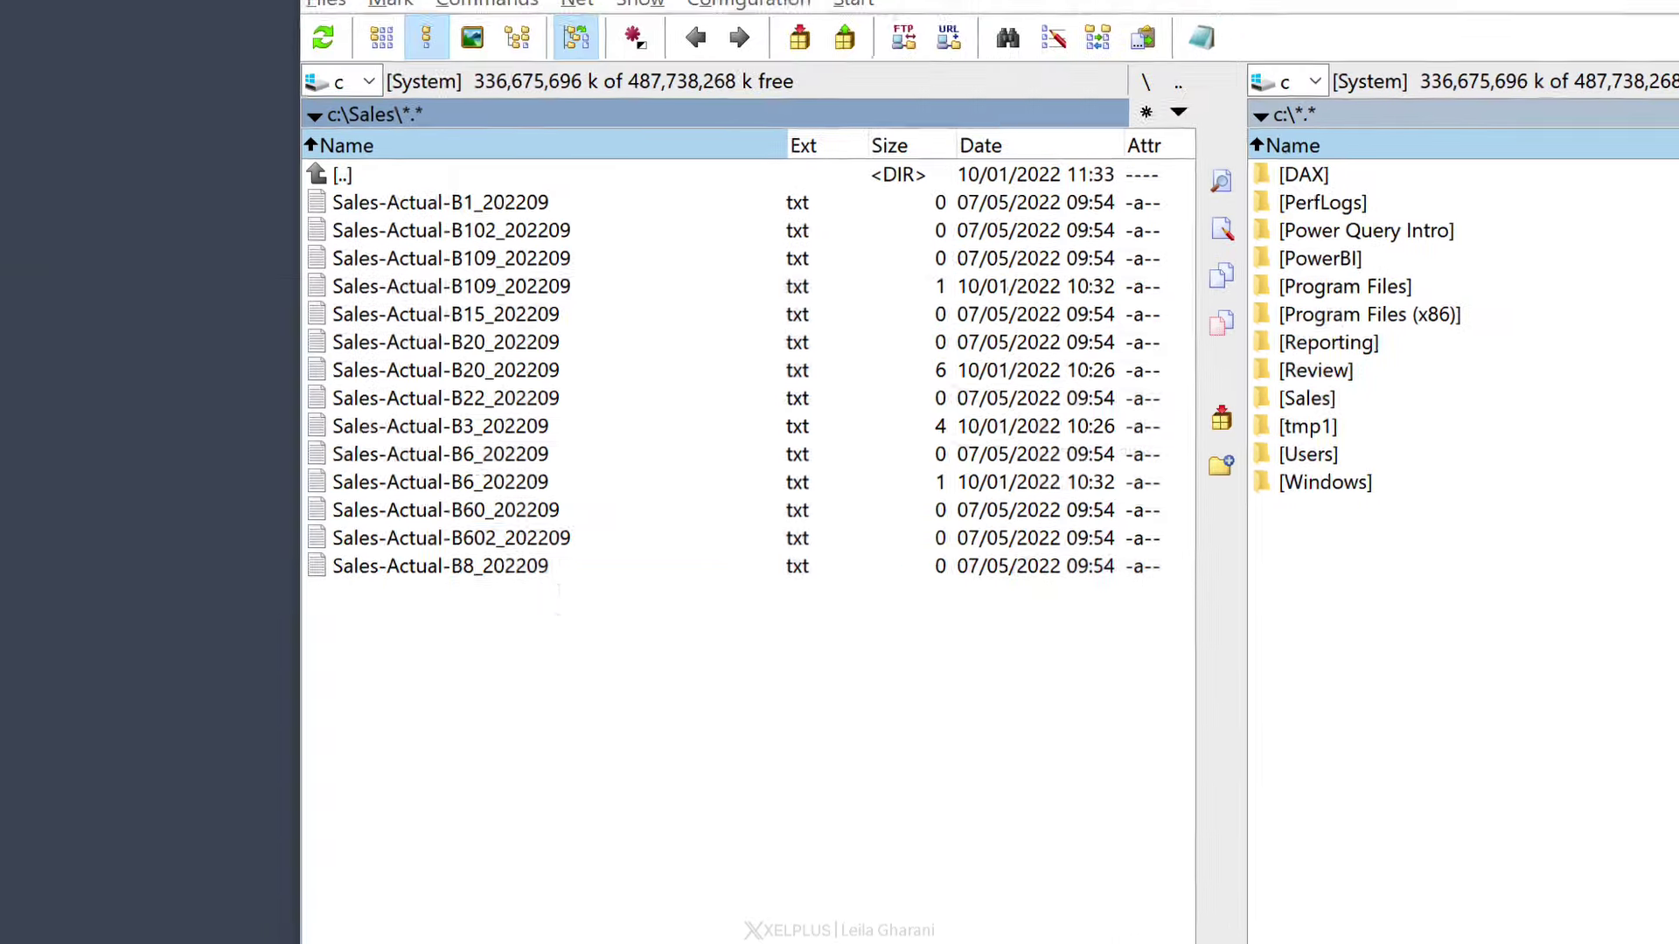
{"action": "key", "text": "alt+Tab"}
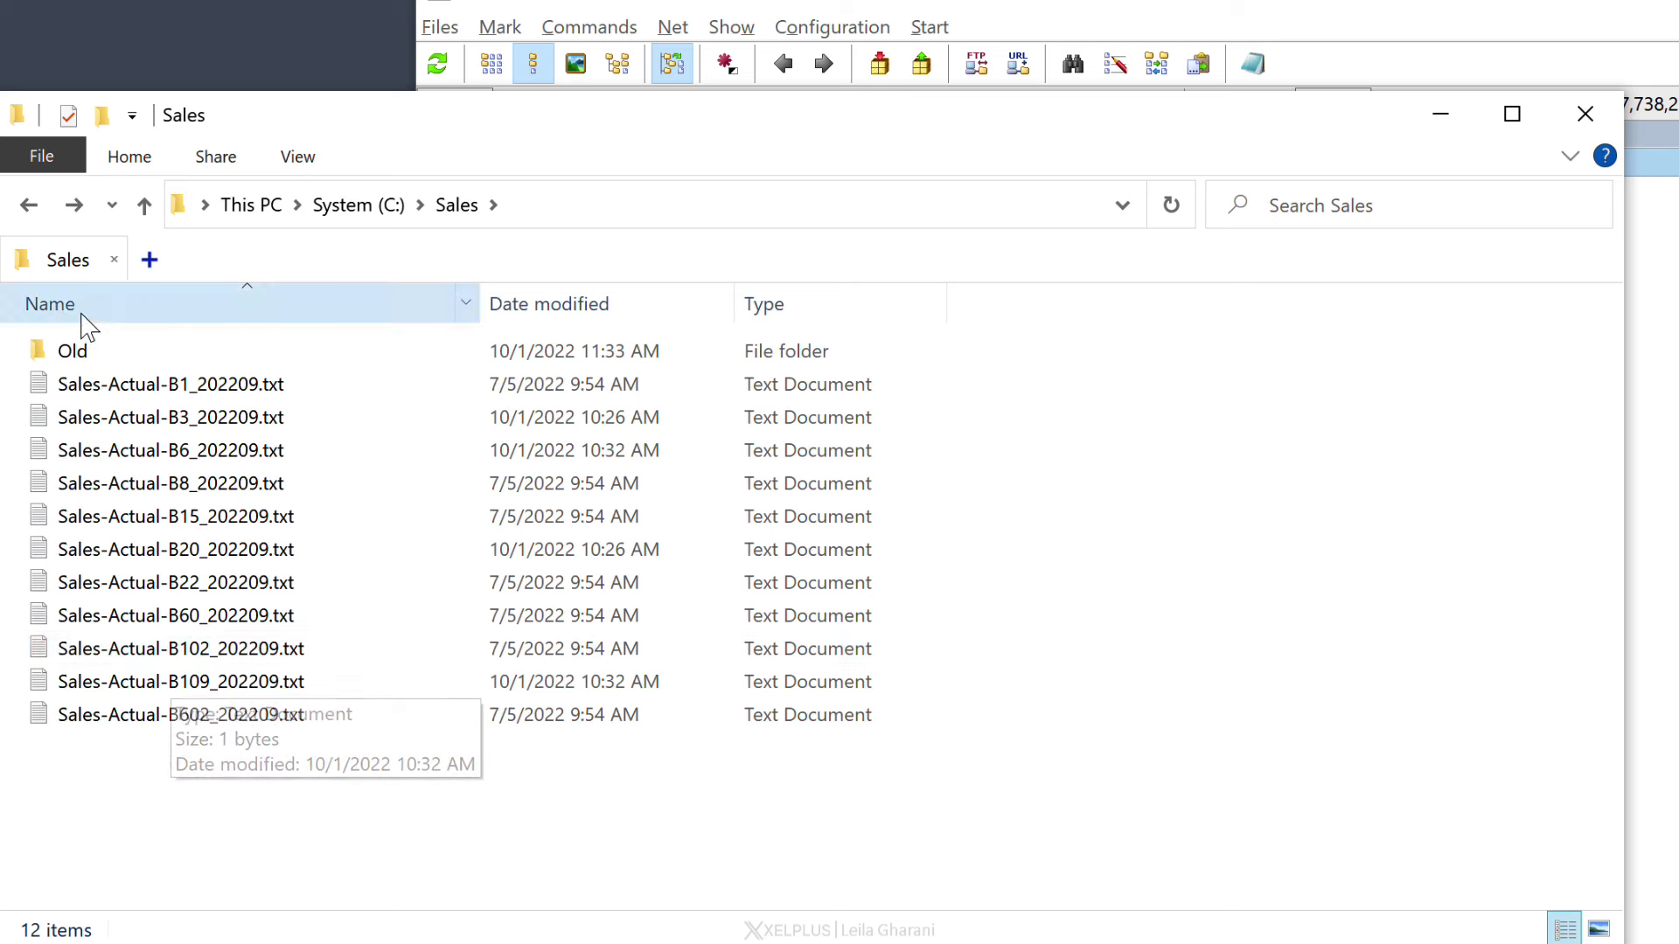
{"action": "left_click", "coordinate": [88, 354]}
{"action": "double_click", "coordinate": [87, 349]}
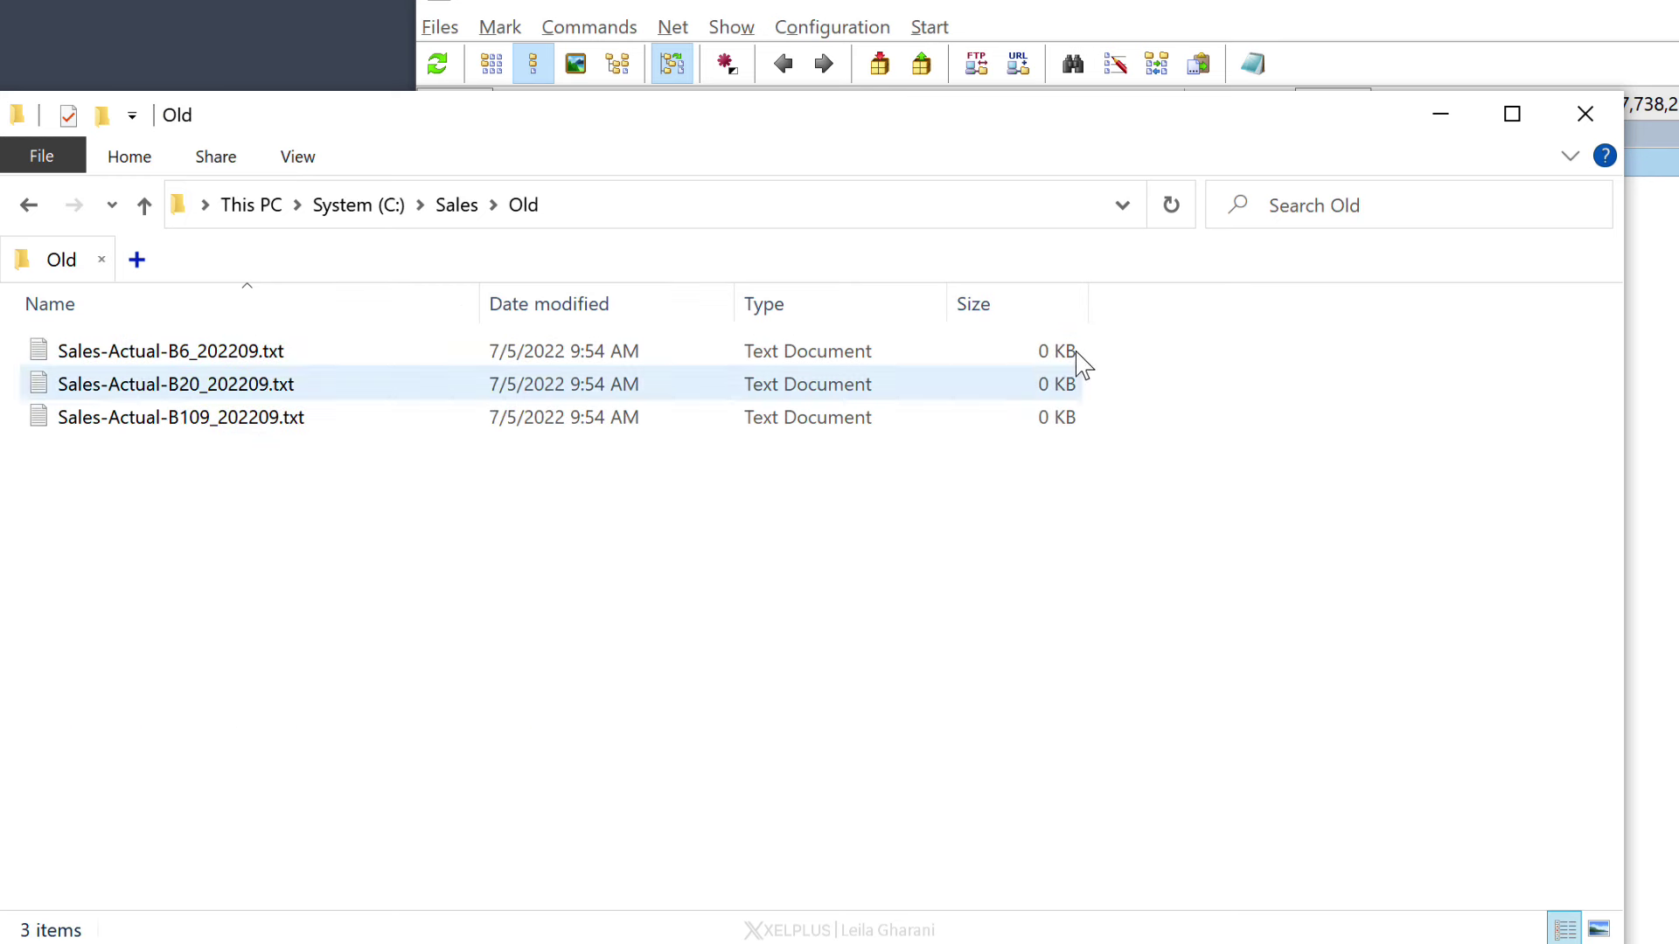
{"action": "left_click", "coordinate": [1427, 125]}
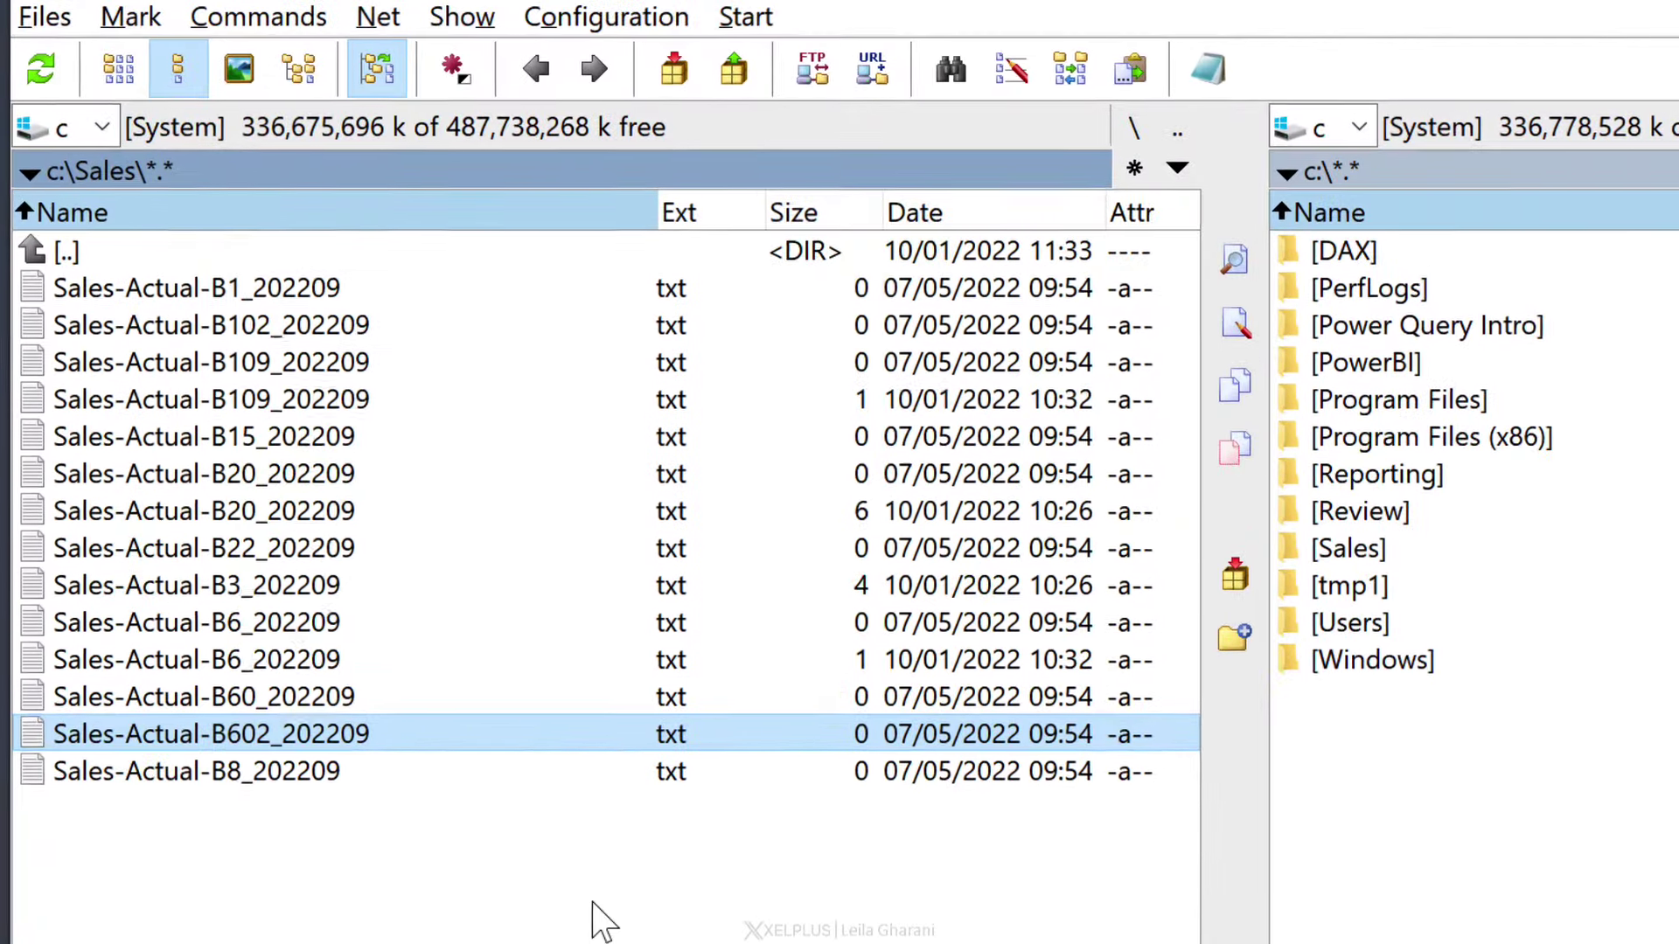
Step: Turn off branch view, mark all Sales files except [Old], and launch Multi-Rename Tool (Ctrl+M)
{"action": "key", "text": "ctrl+b"}
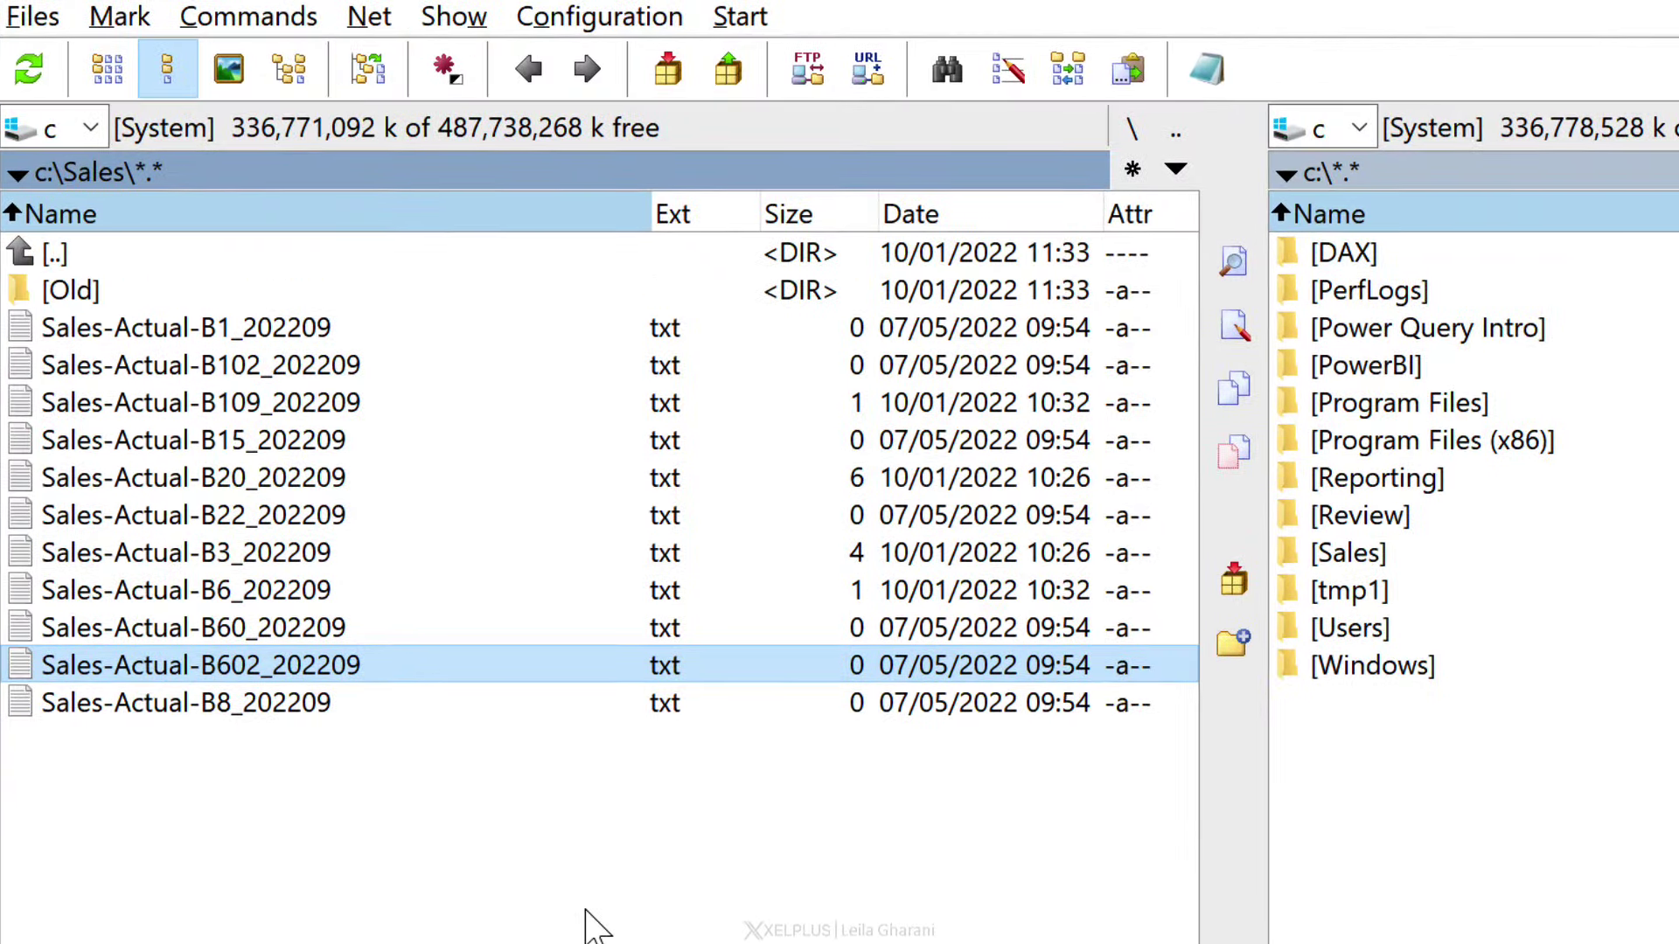
{"action": "key", "text": "ctrl+a"}
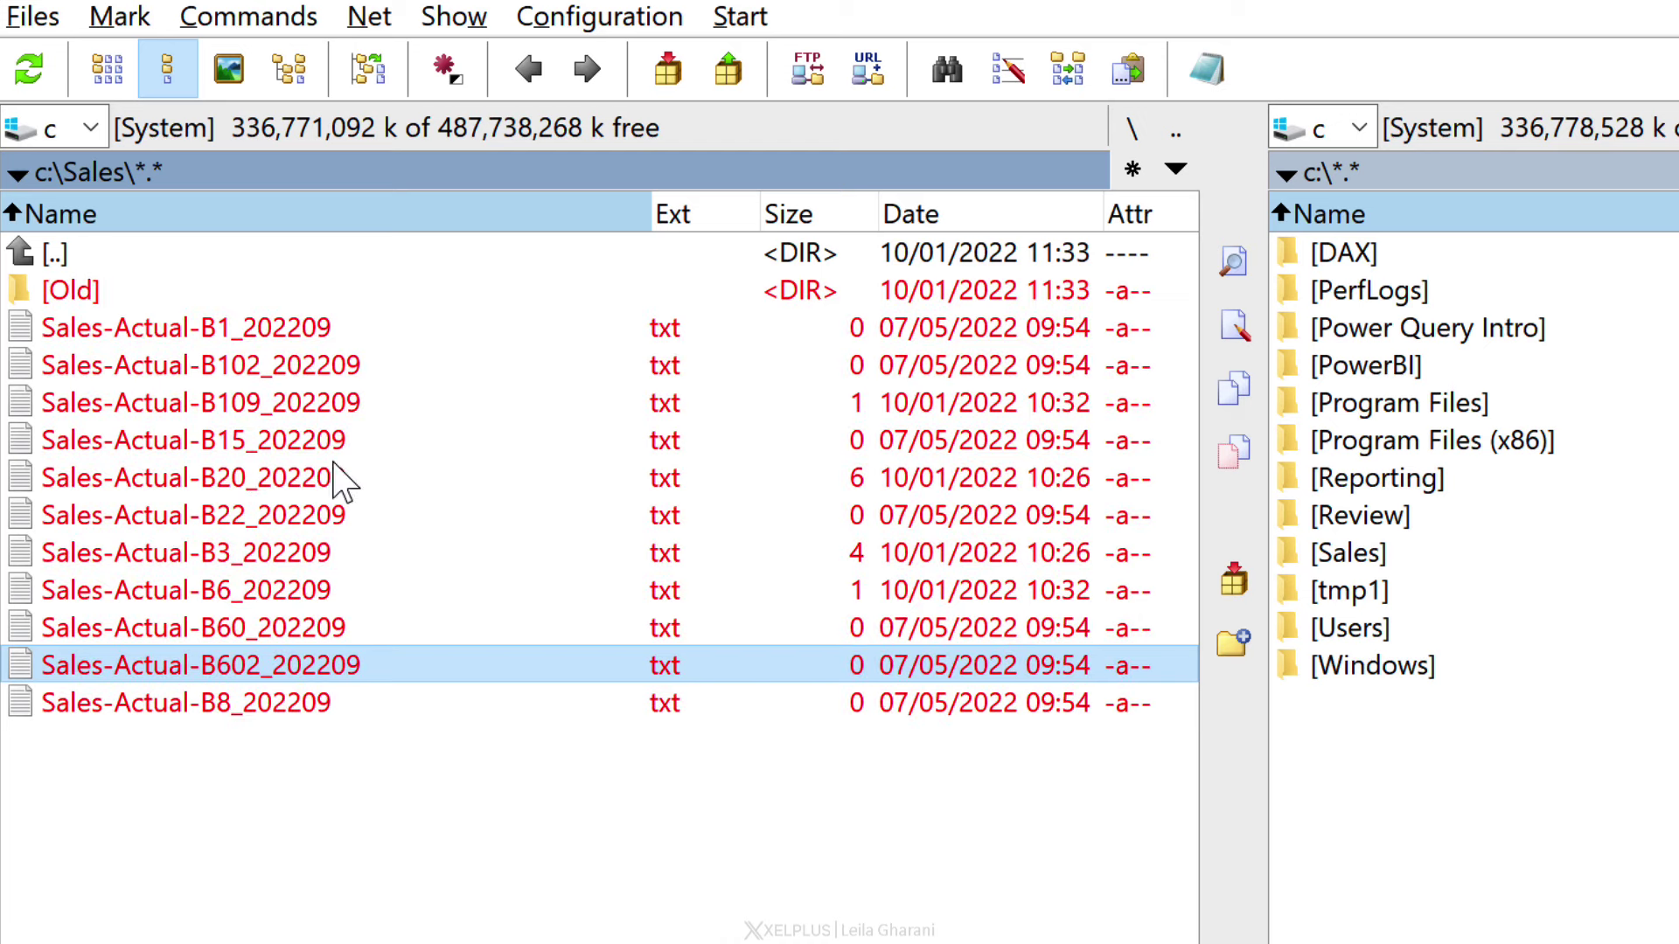
{"action": "right_click", "coordinate": [101, 301]}
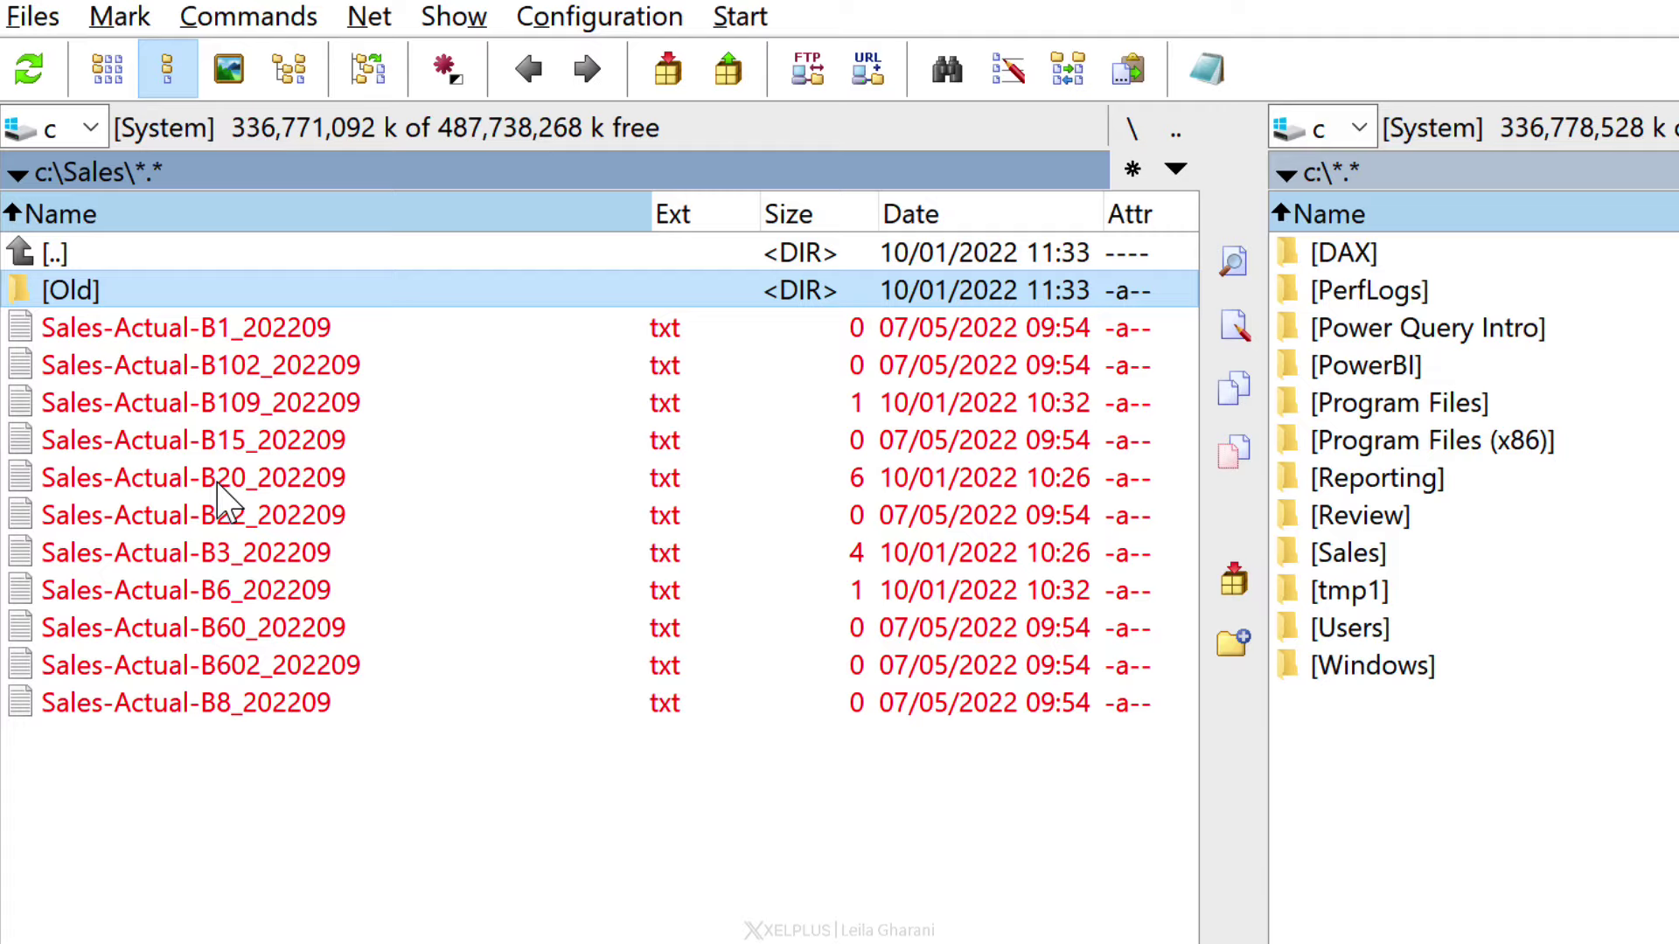
{"action": "key", "text": "ctrl+m"}
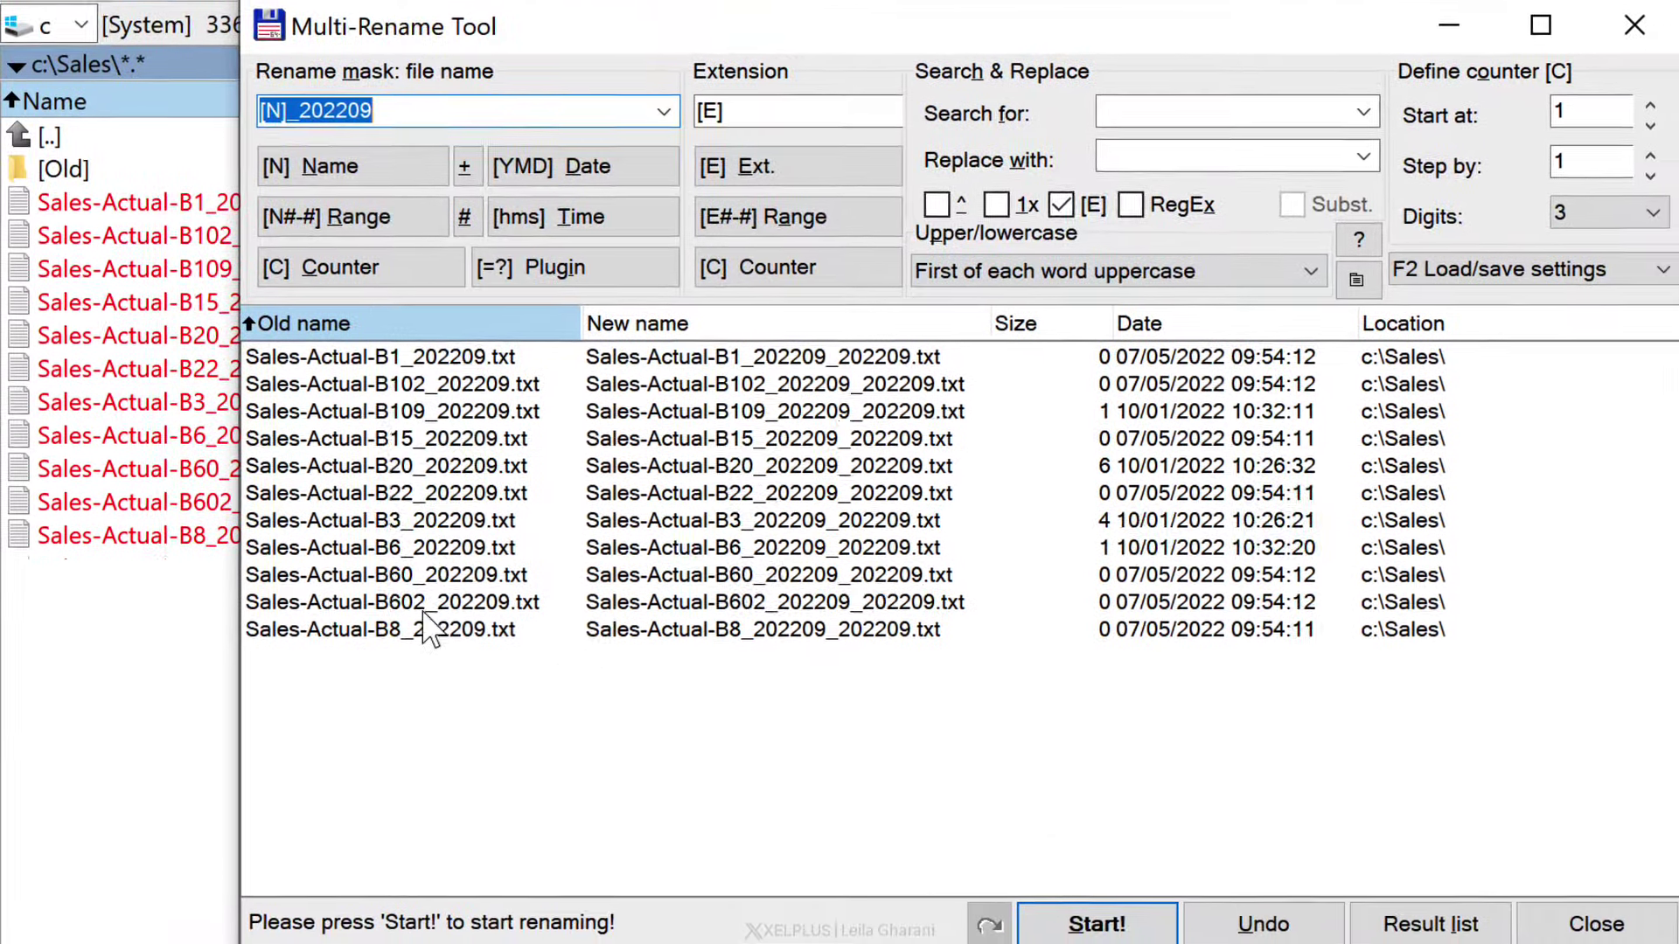
Step: Try a Search & Replace that changes Actual to Latest
{"action": "left_click", "coordinate": [1147, 110]}
{"action": "type", "text": "Actual"}
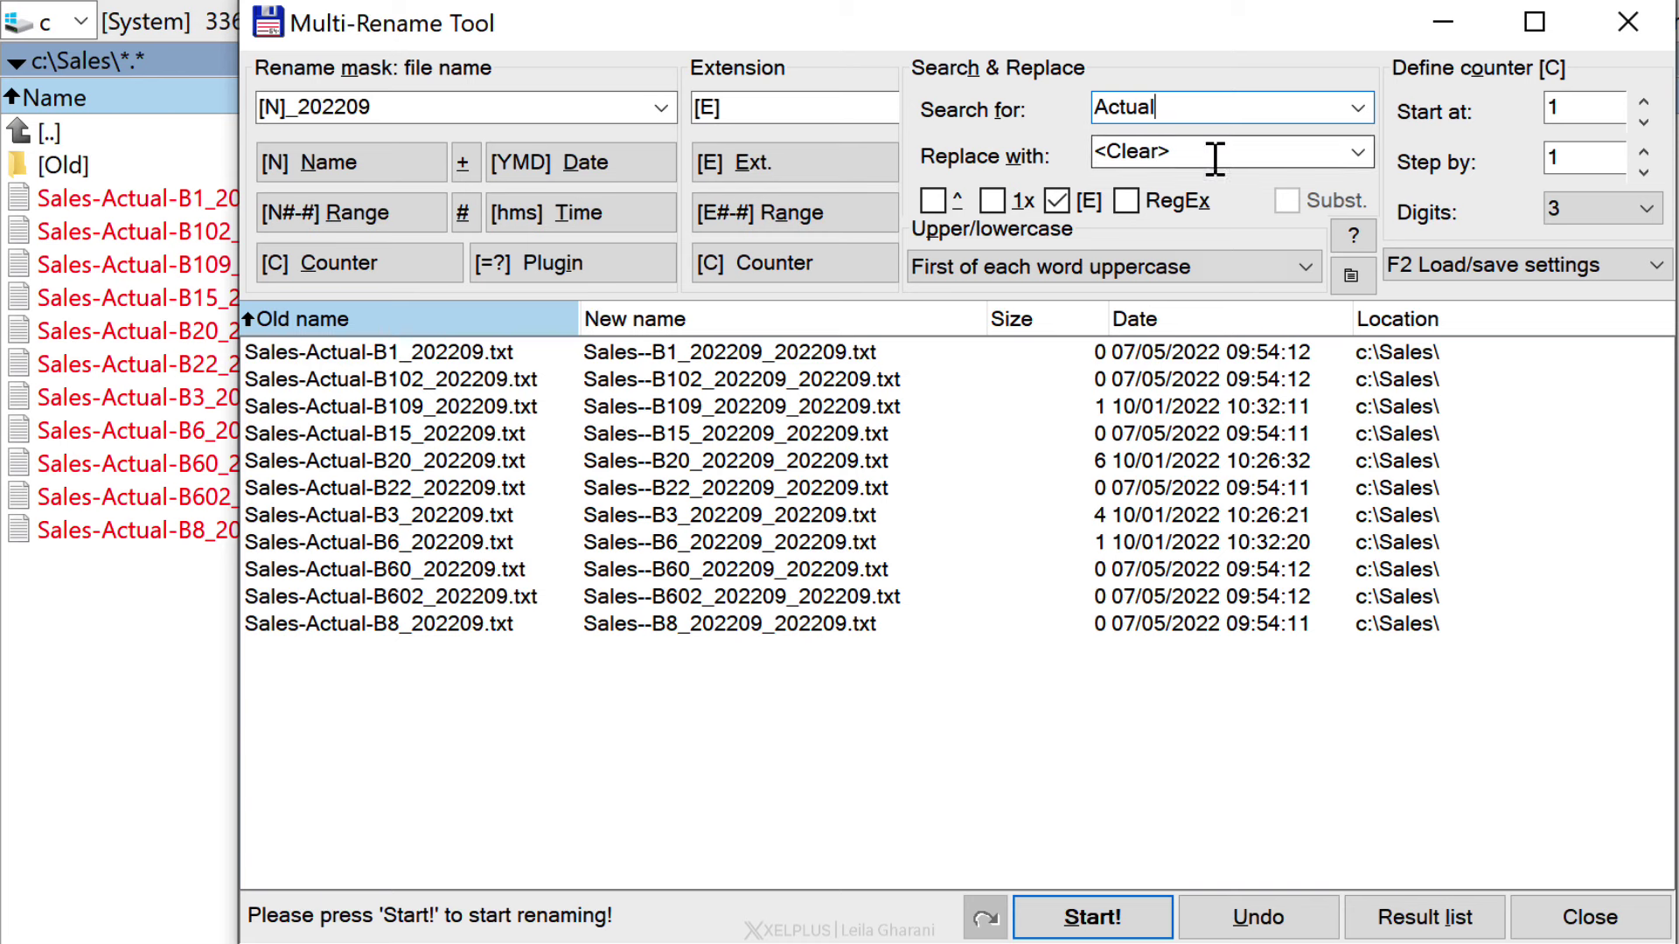
{"action": "left_click", "coordinate": [1098, 155]}
{"action": "type", "text": "Latest"}
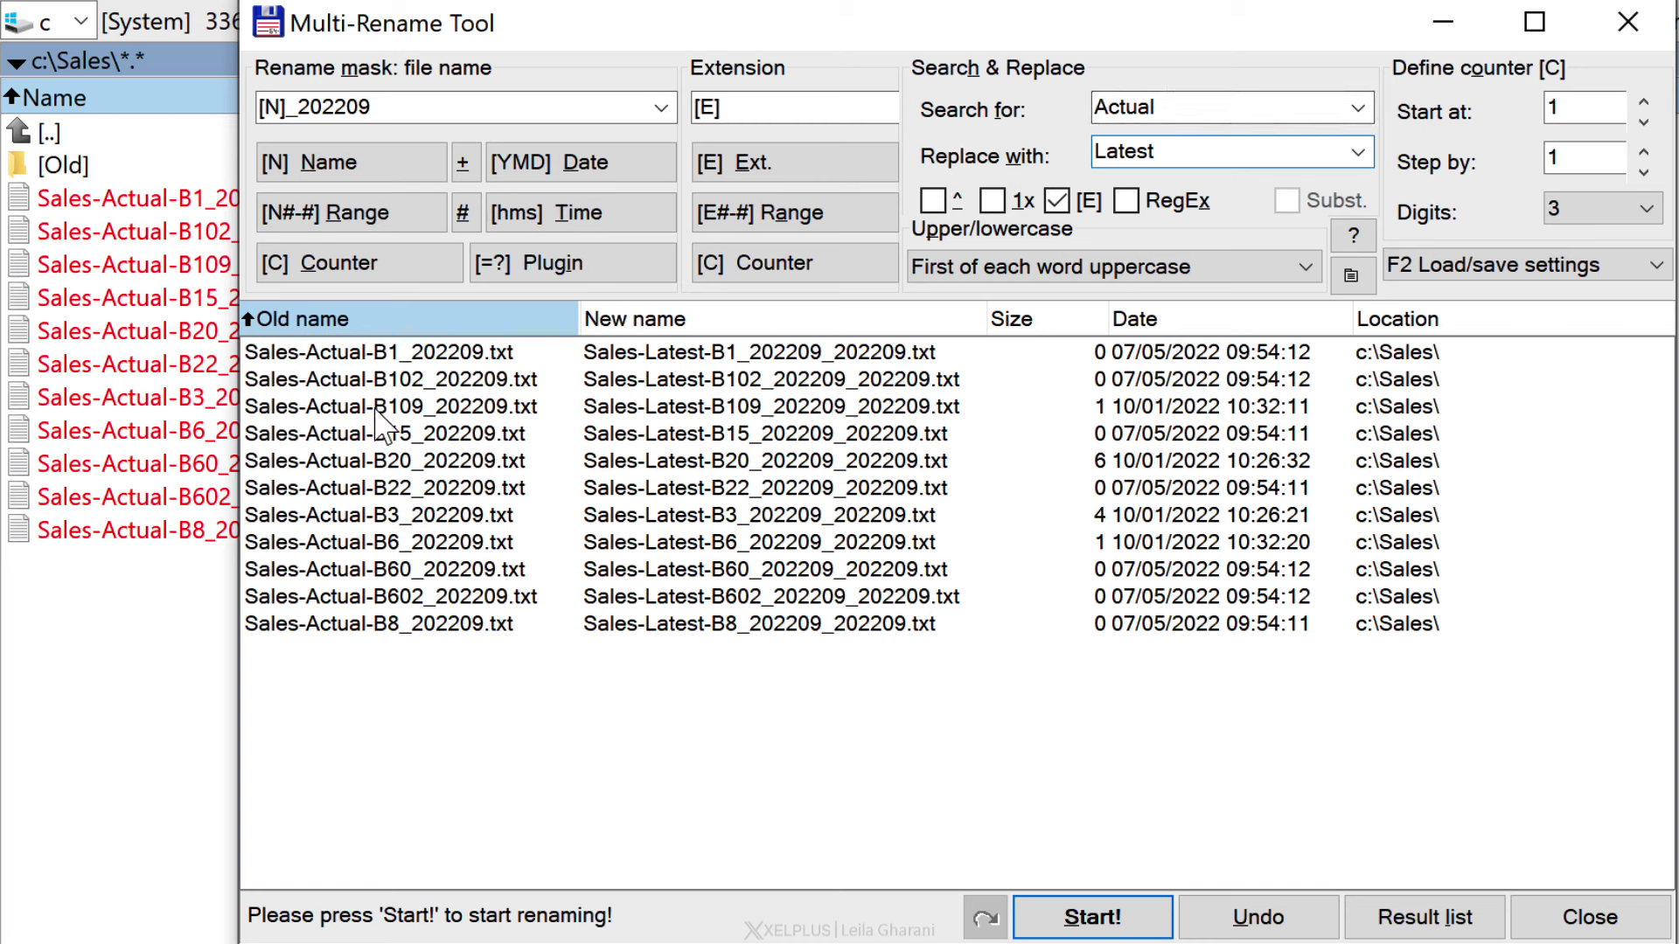
Step: Change the search text to - and the replacement to _ so hyphens become underscores
{"action": "double_click", "coordinate": [1108, 108]}
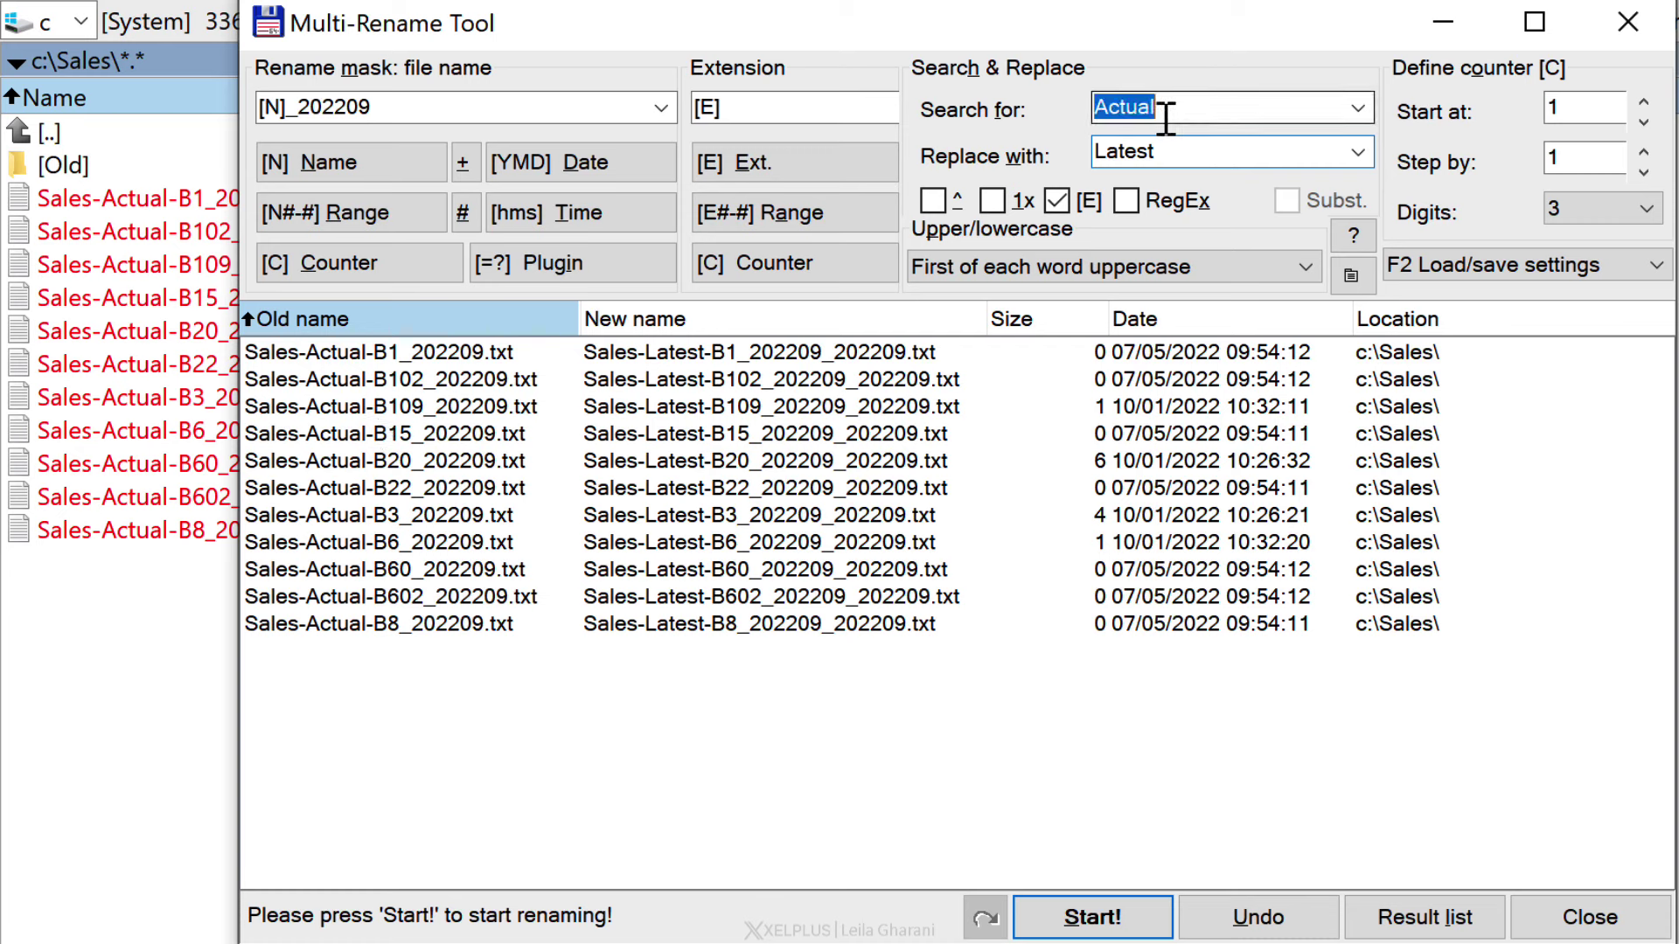
{"action": "type", "text": "-"}
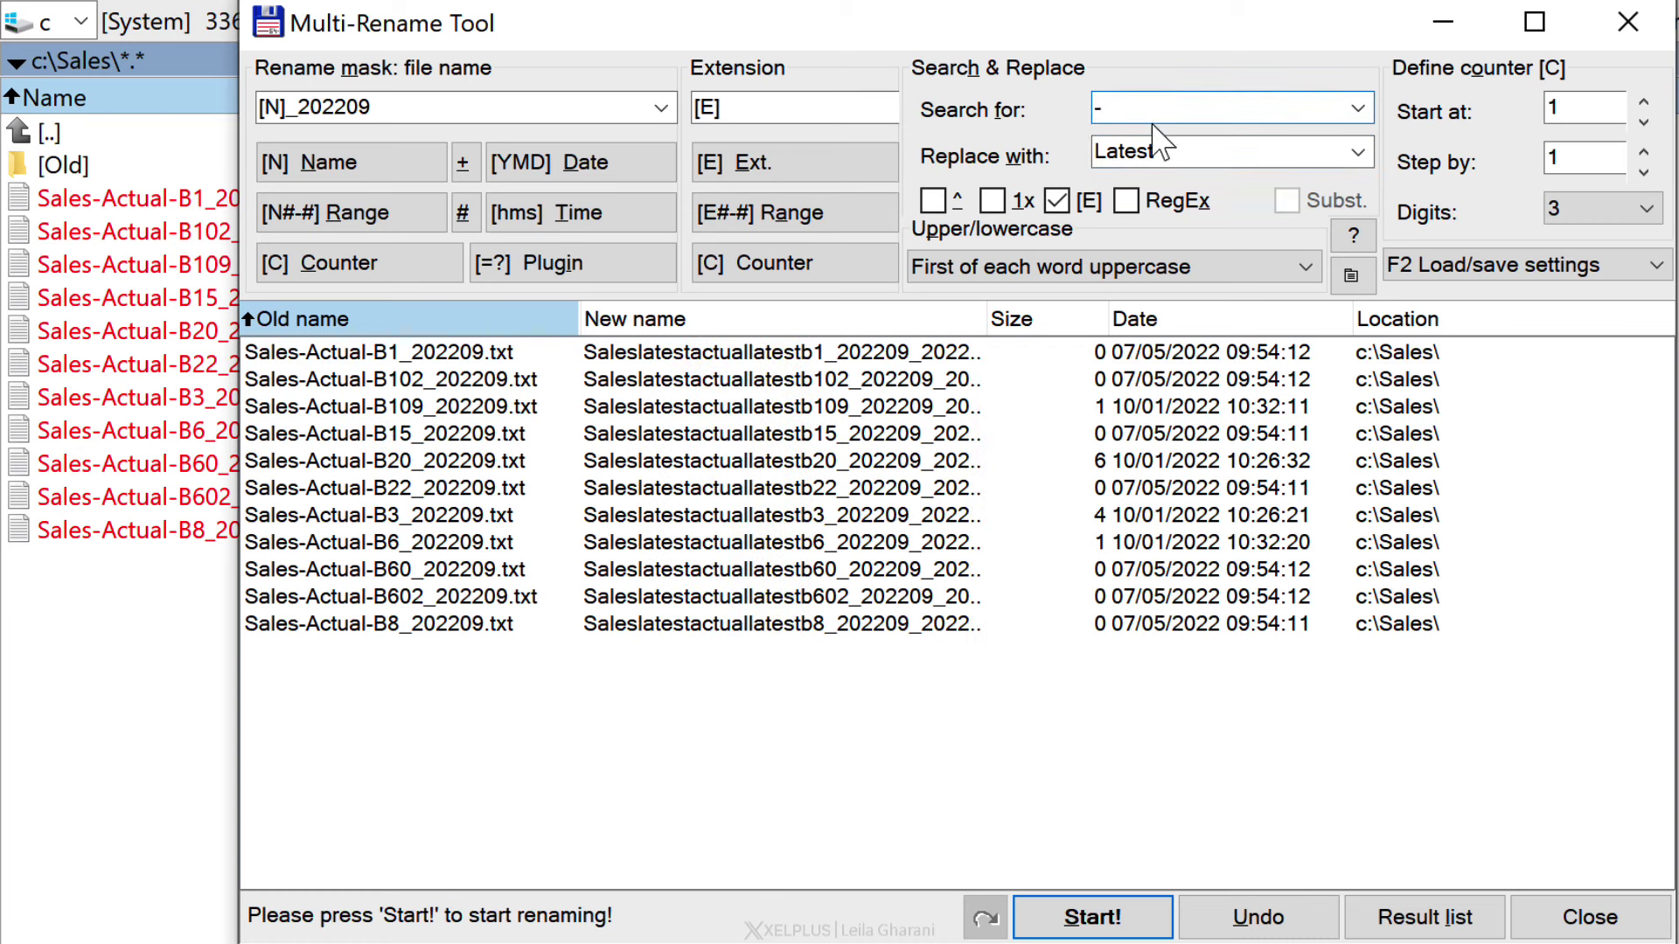
{"action": "double_click", "coordinate": [1136, 151]}
{"action": "key", "text": "BackSpace"}
{"action": "type", "text": "_"}
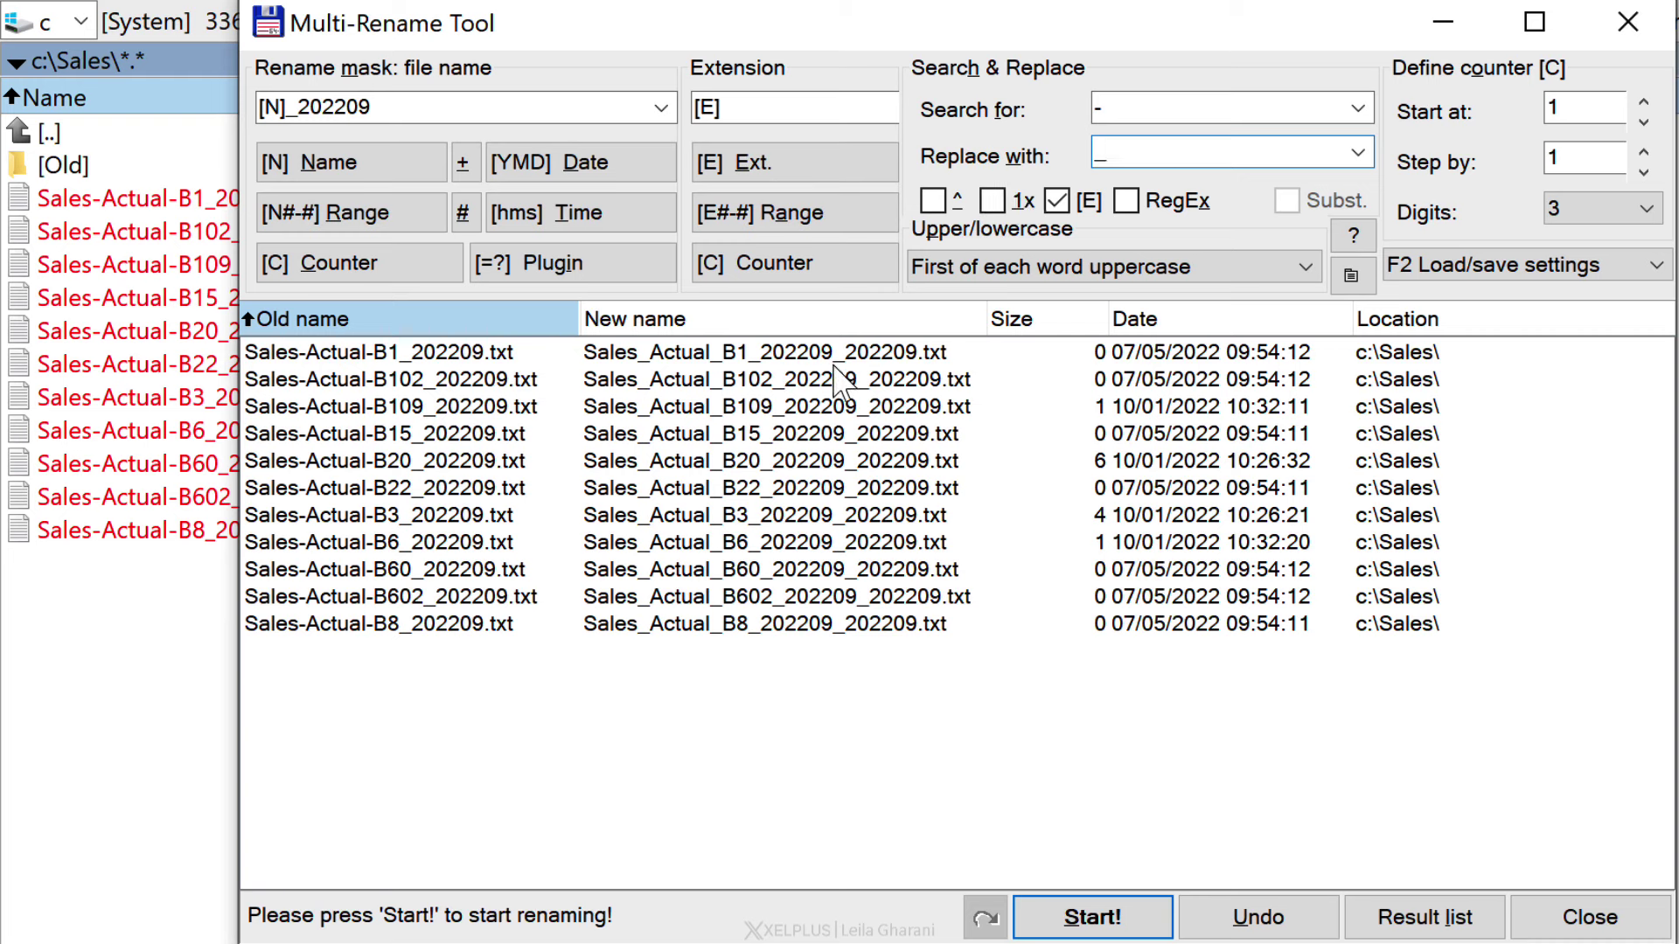
Step: Trim the mask back to [N], set the extension to csv, and apply the rename
{"action": "double_click", "coordinate": [381, 109]}
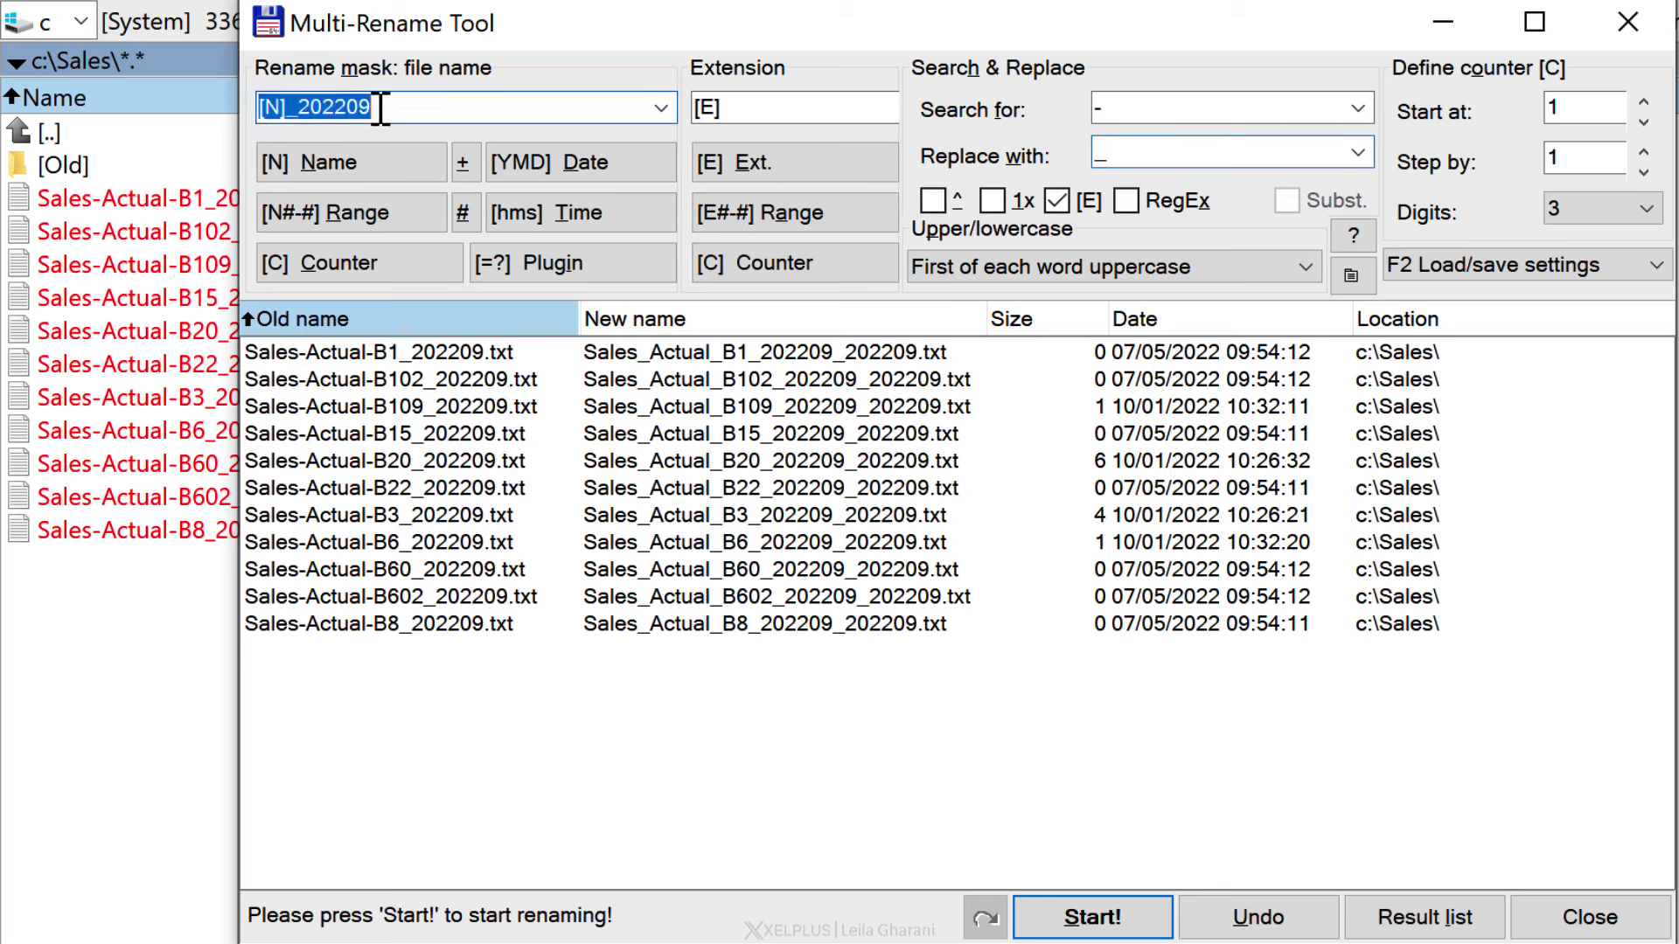
{"action": "left_click_drag", "start_coordinate": [381, 110], "coordinate": [299, 109]}
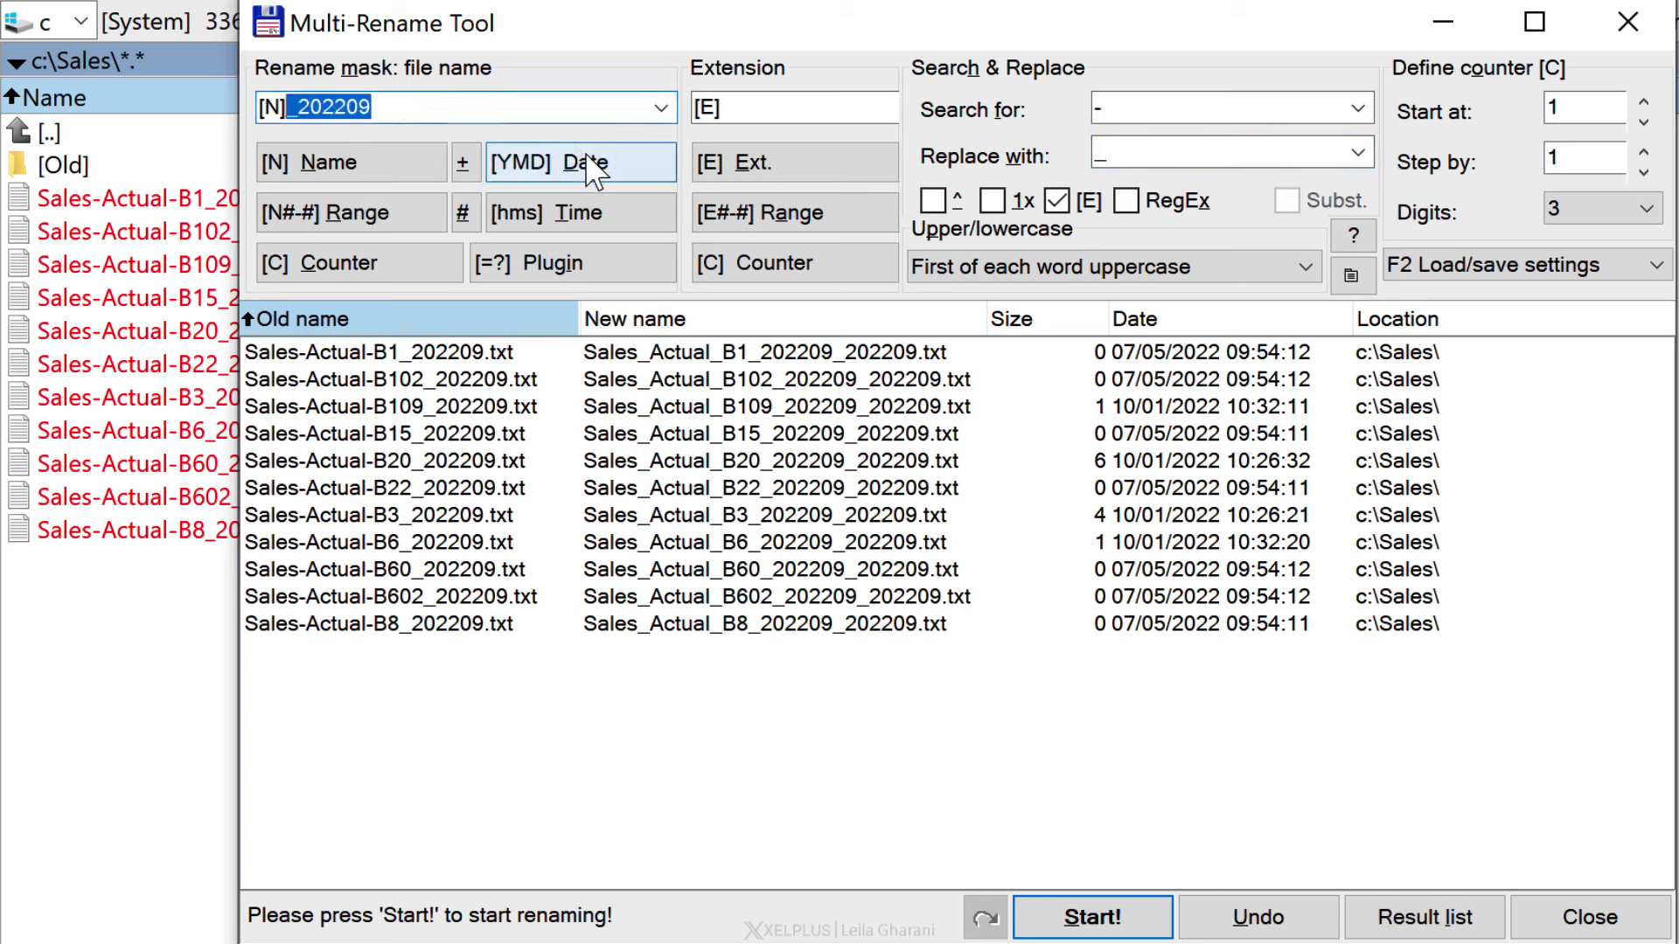
{"action": "key", "text": "Delete"}
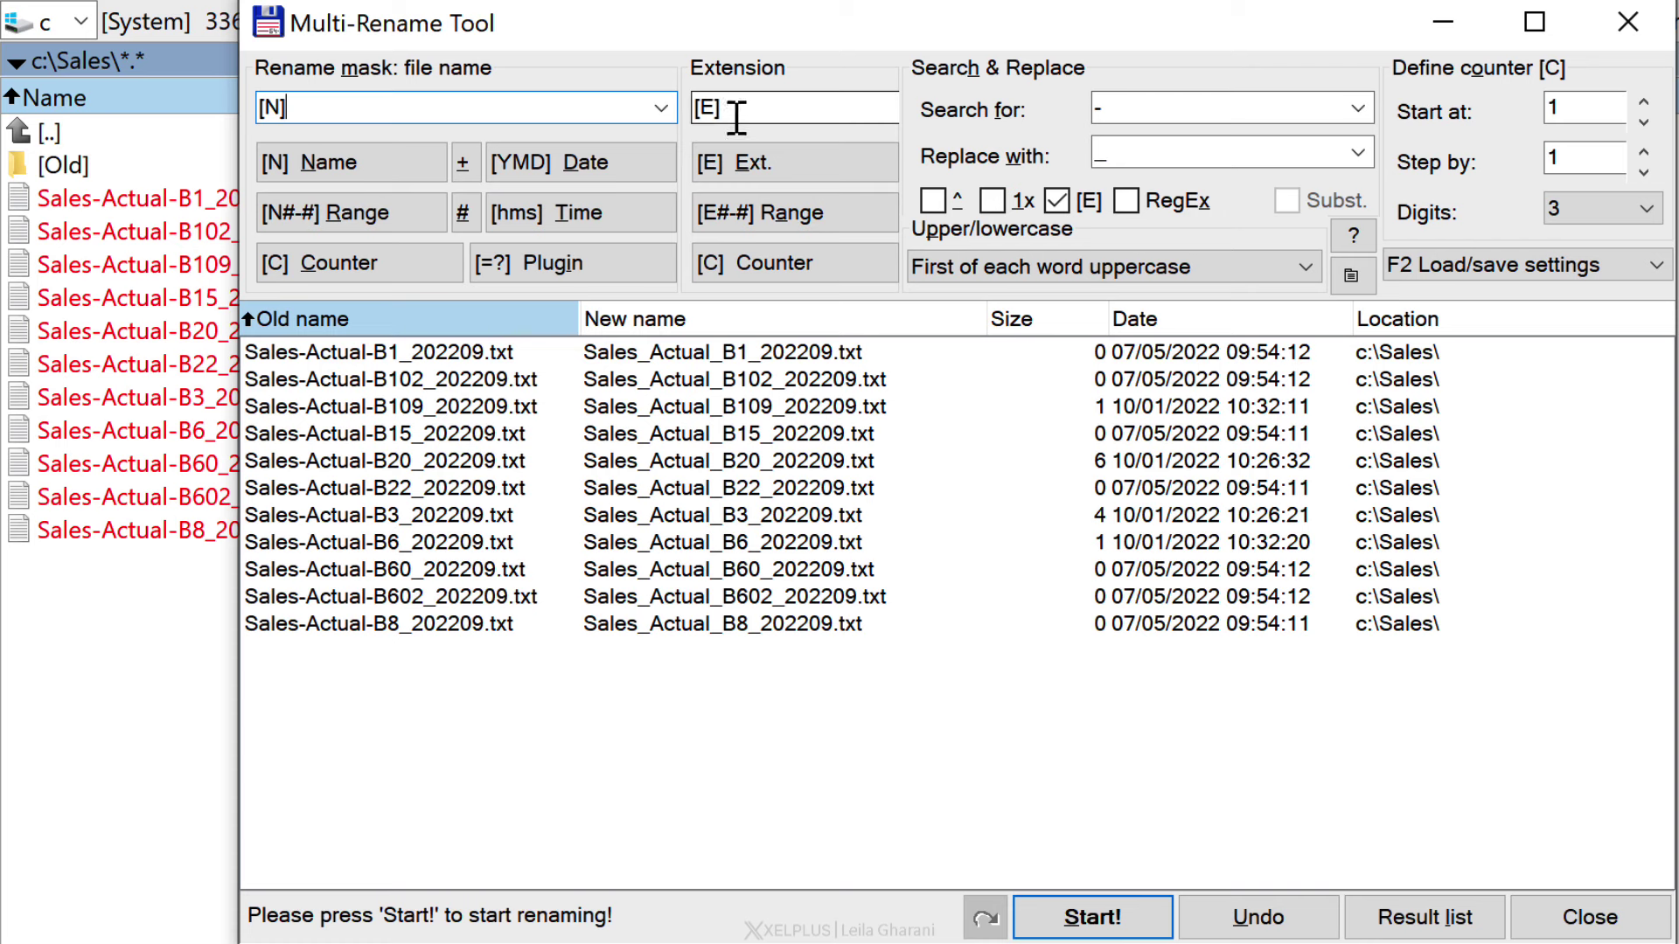
{"action": "double_click", "coordinate": [699, 116]}
{"action": "type", "text": "csv"}
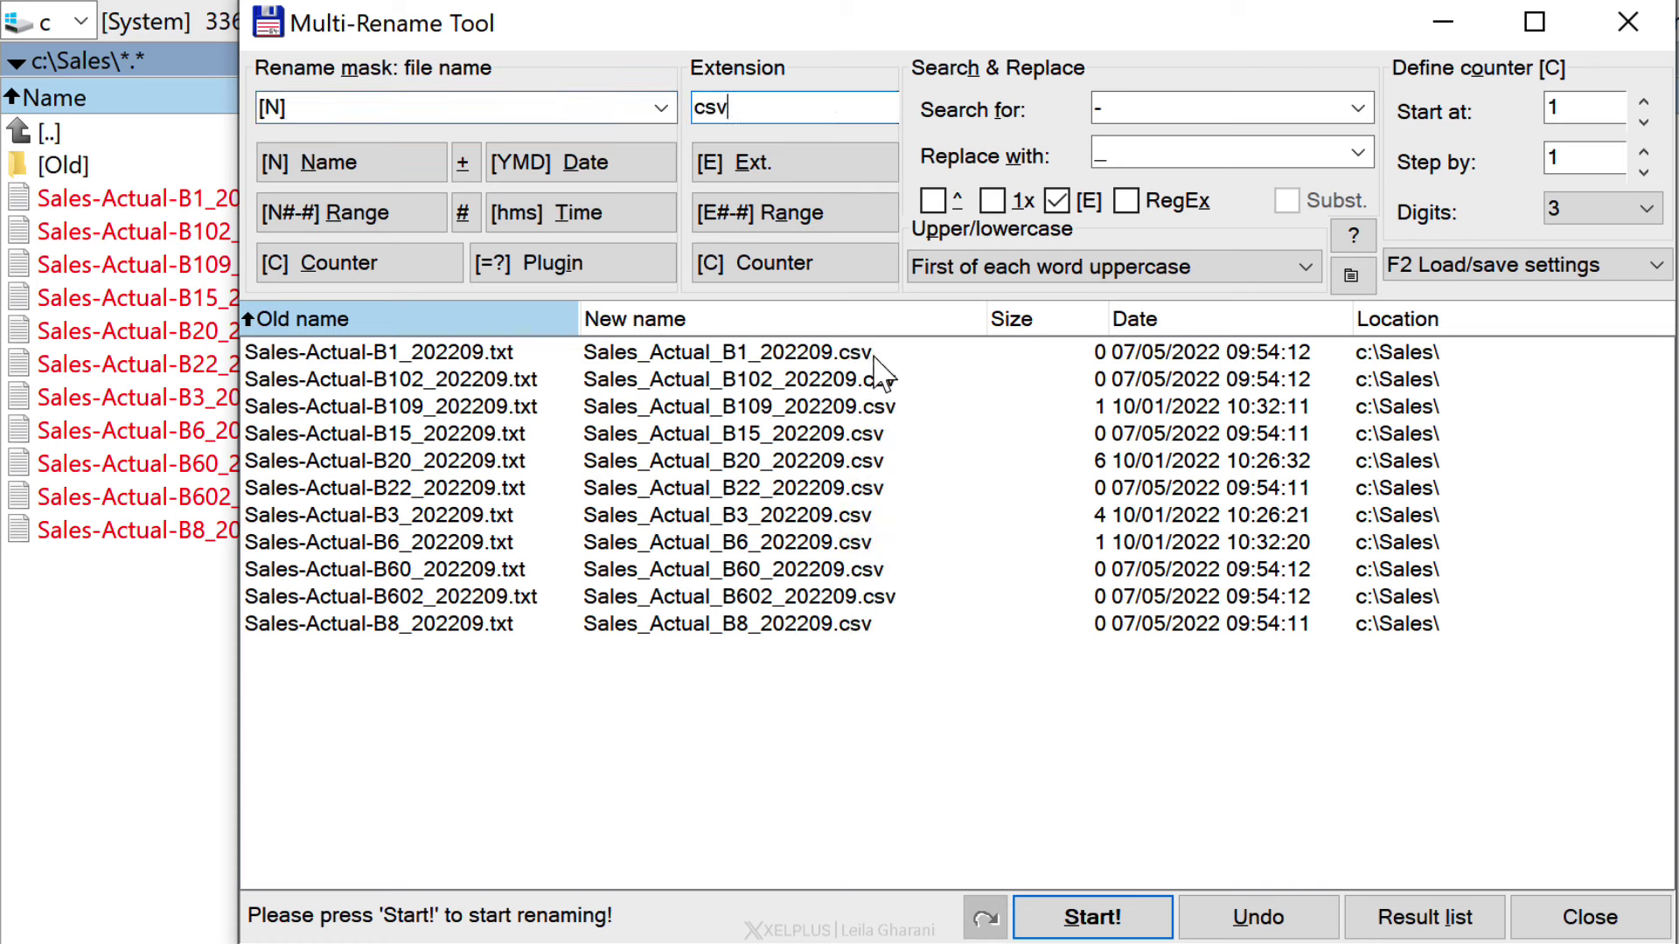
{"action": "left_click", "coordinate": [1035, 897]}
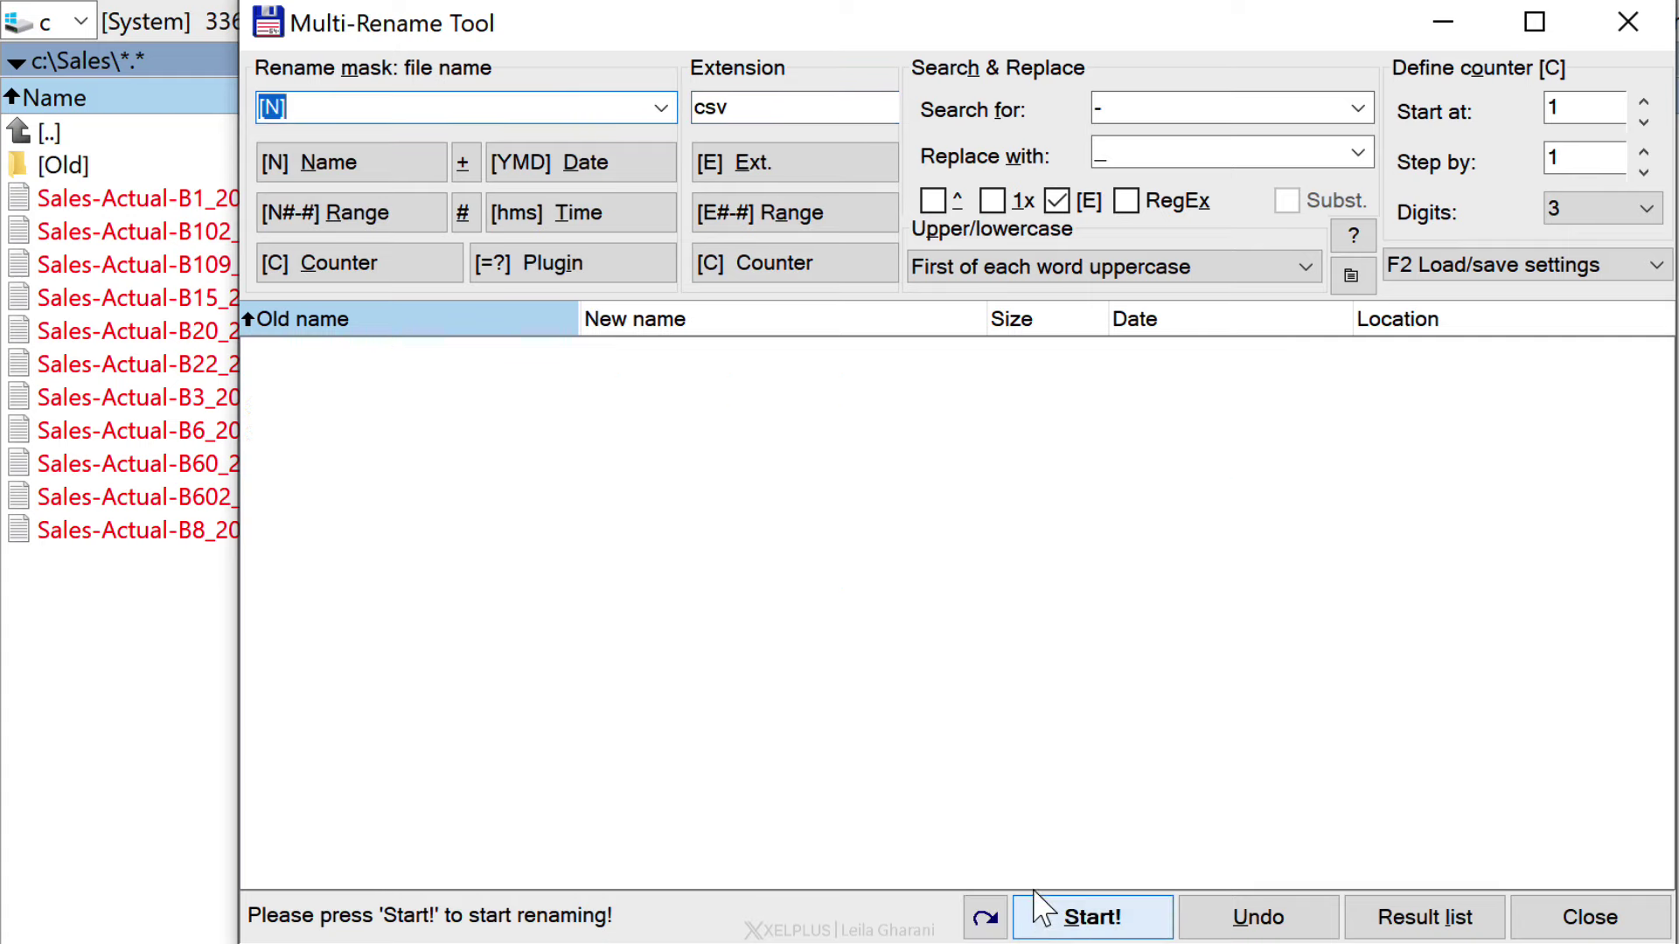
Step: Close the tool, mark all Sales files except [Old], and reopen Multi-Rename Tool
{"action": "left_click", "coordinate": [1540, 910]}
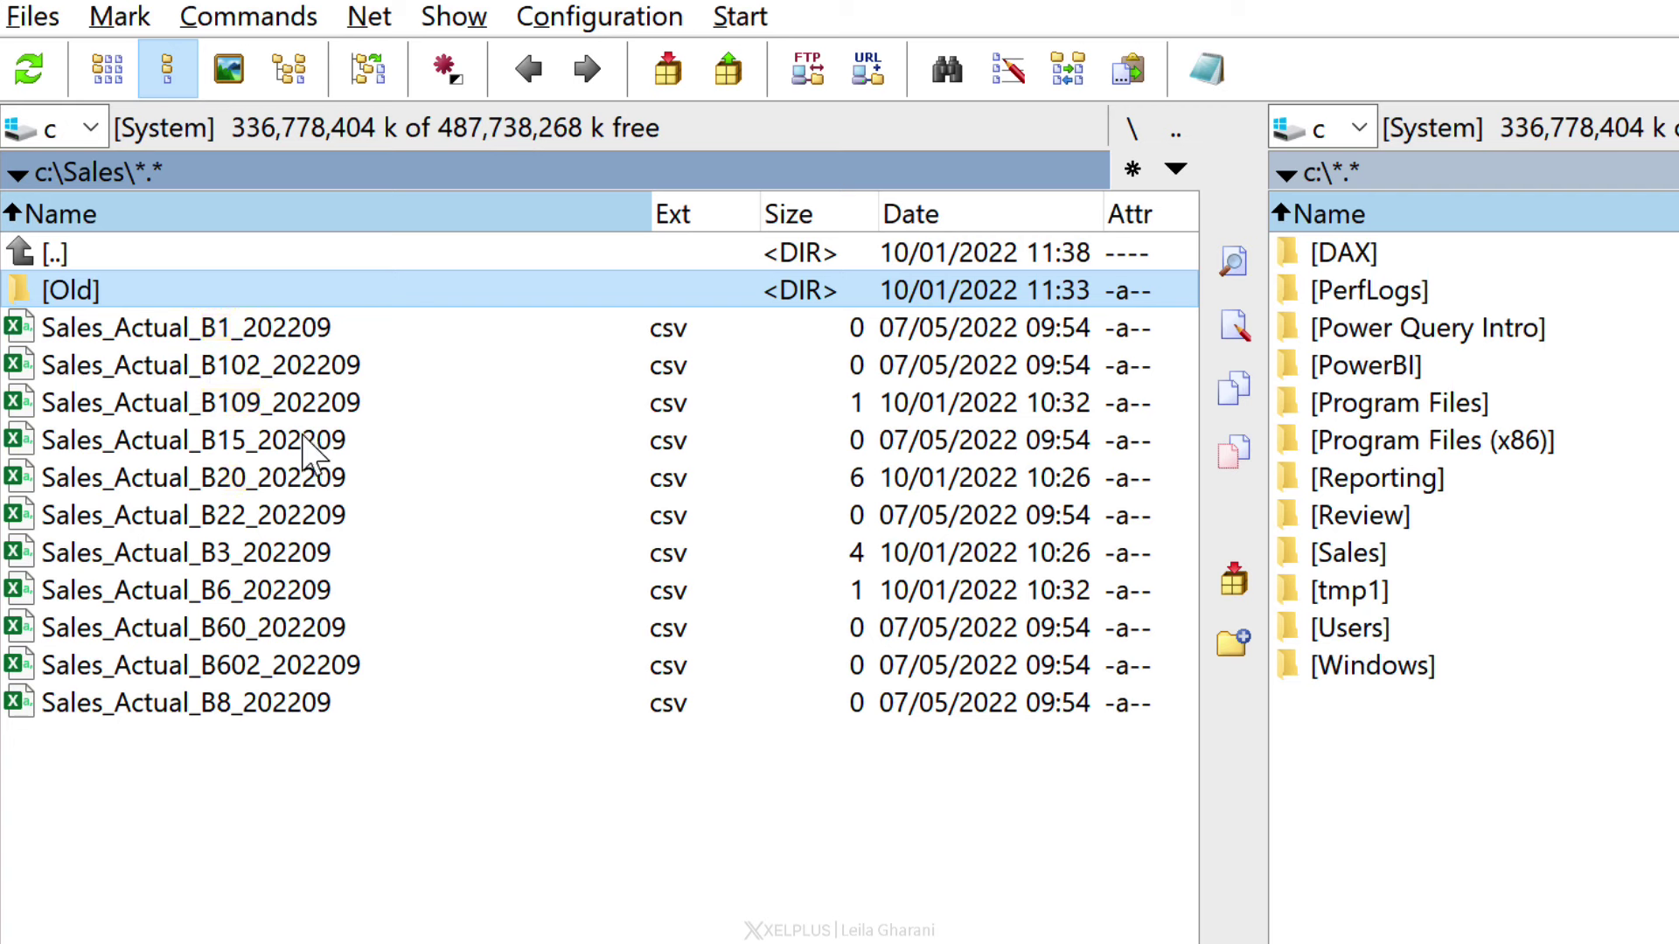
{"action": "key", "text": "ctrl+a"}
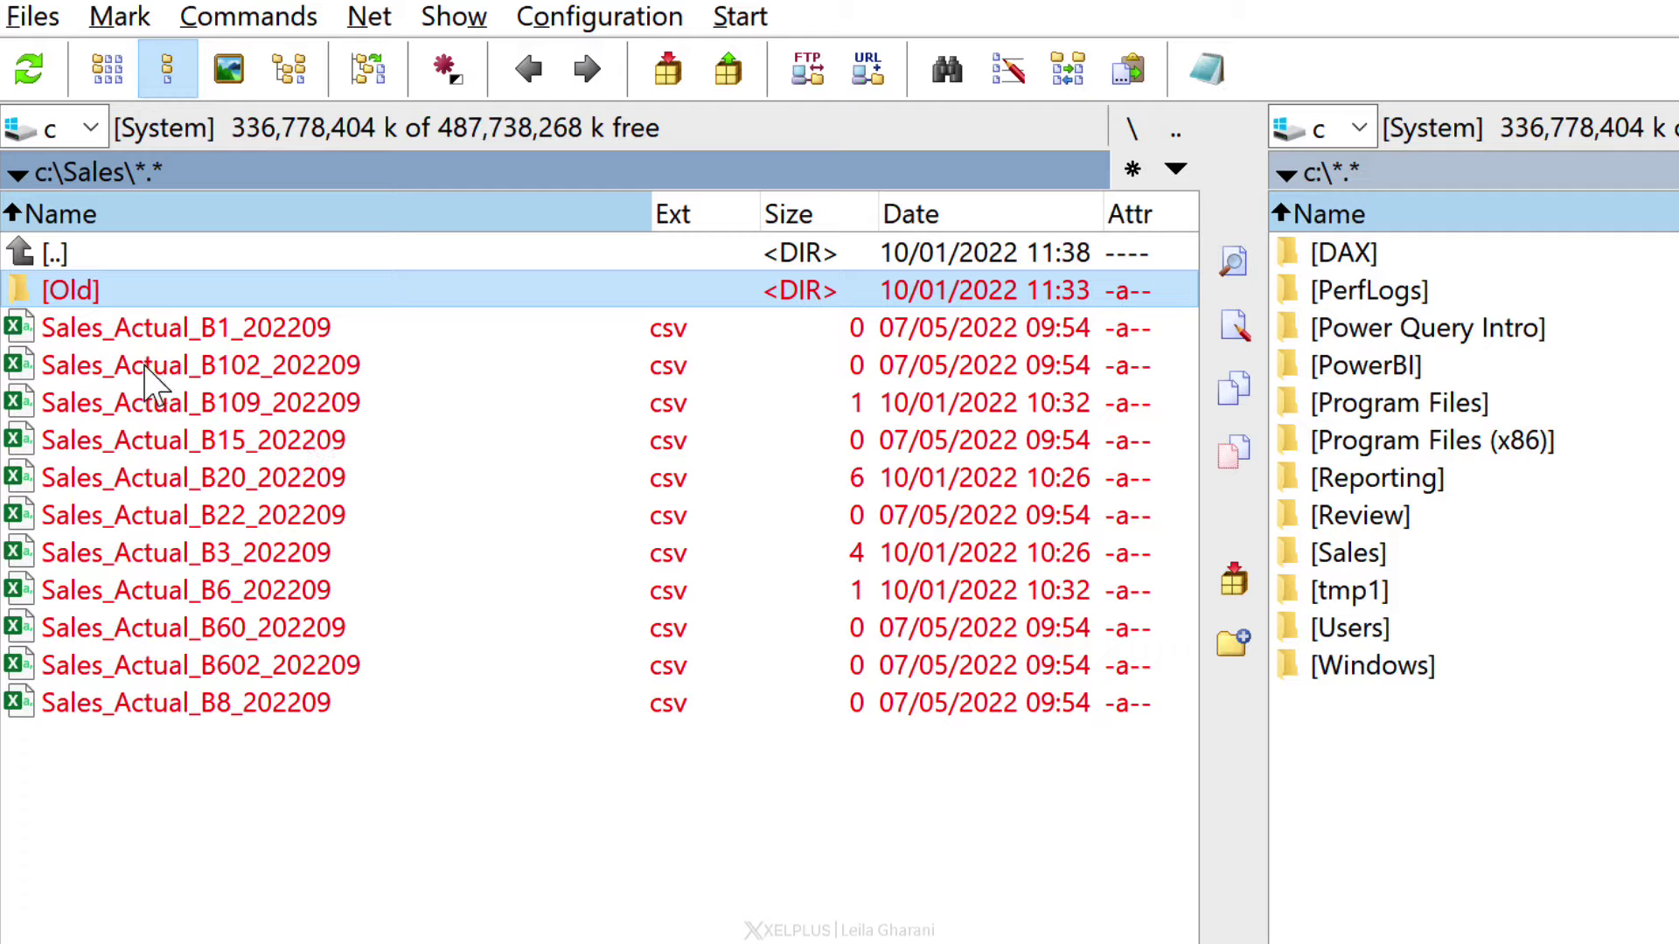
{"action": "right_click", "coordinate": [101, 291]}
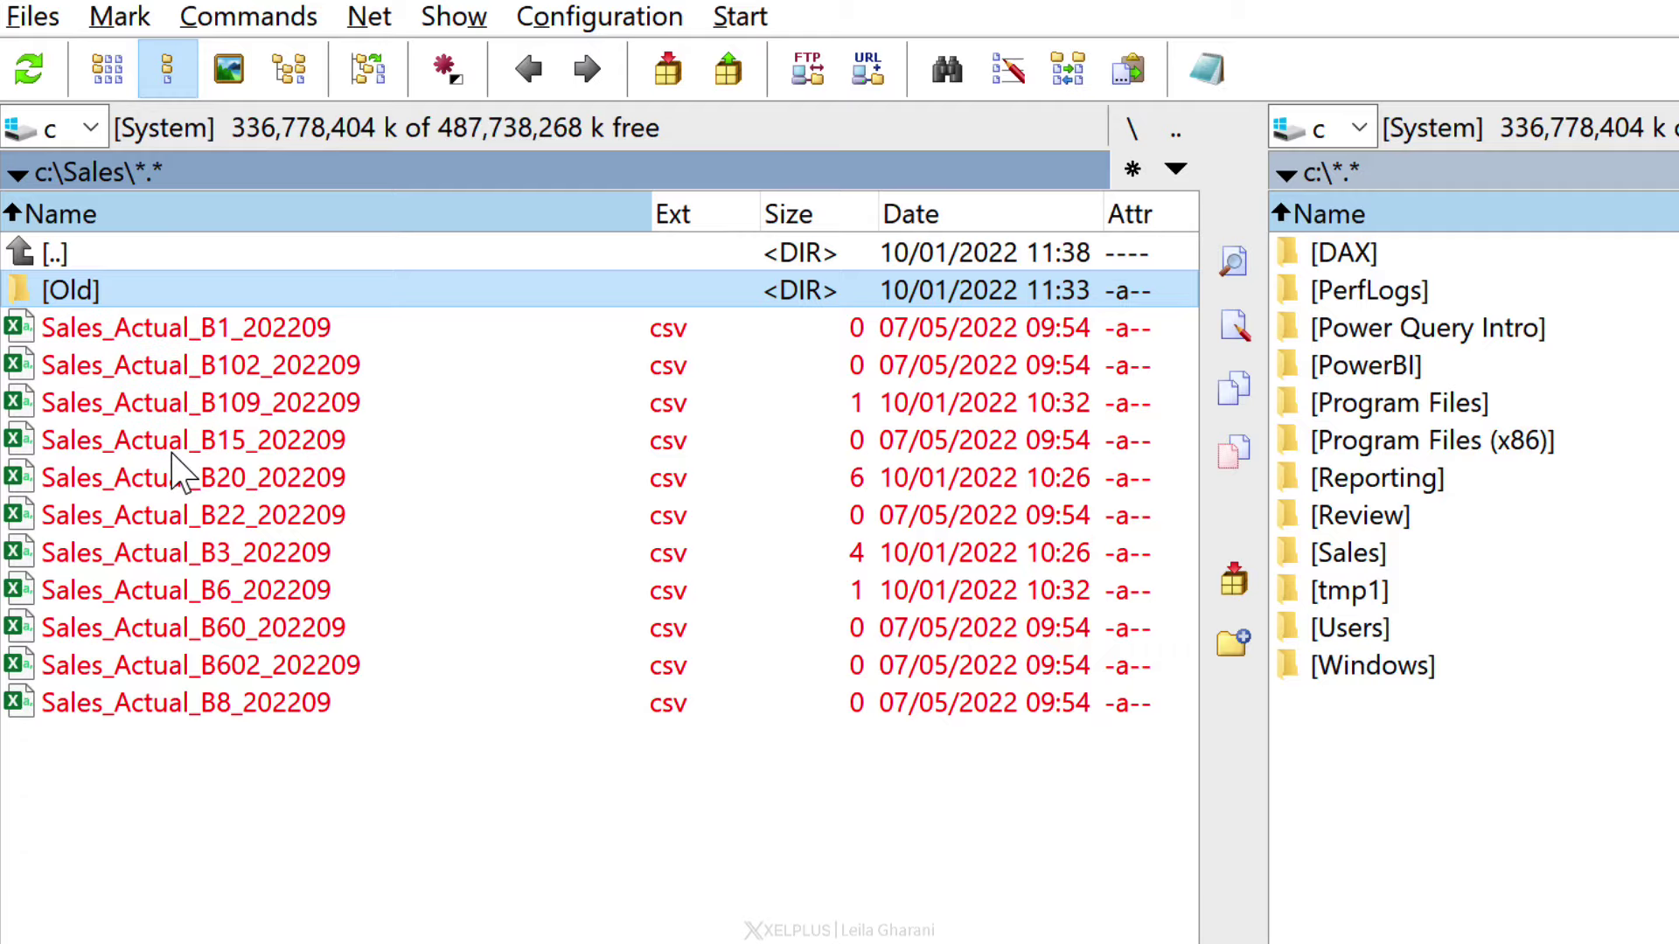
{"action": "key", "text": "ctrl+m"}
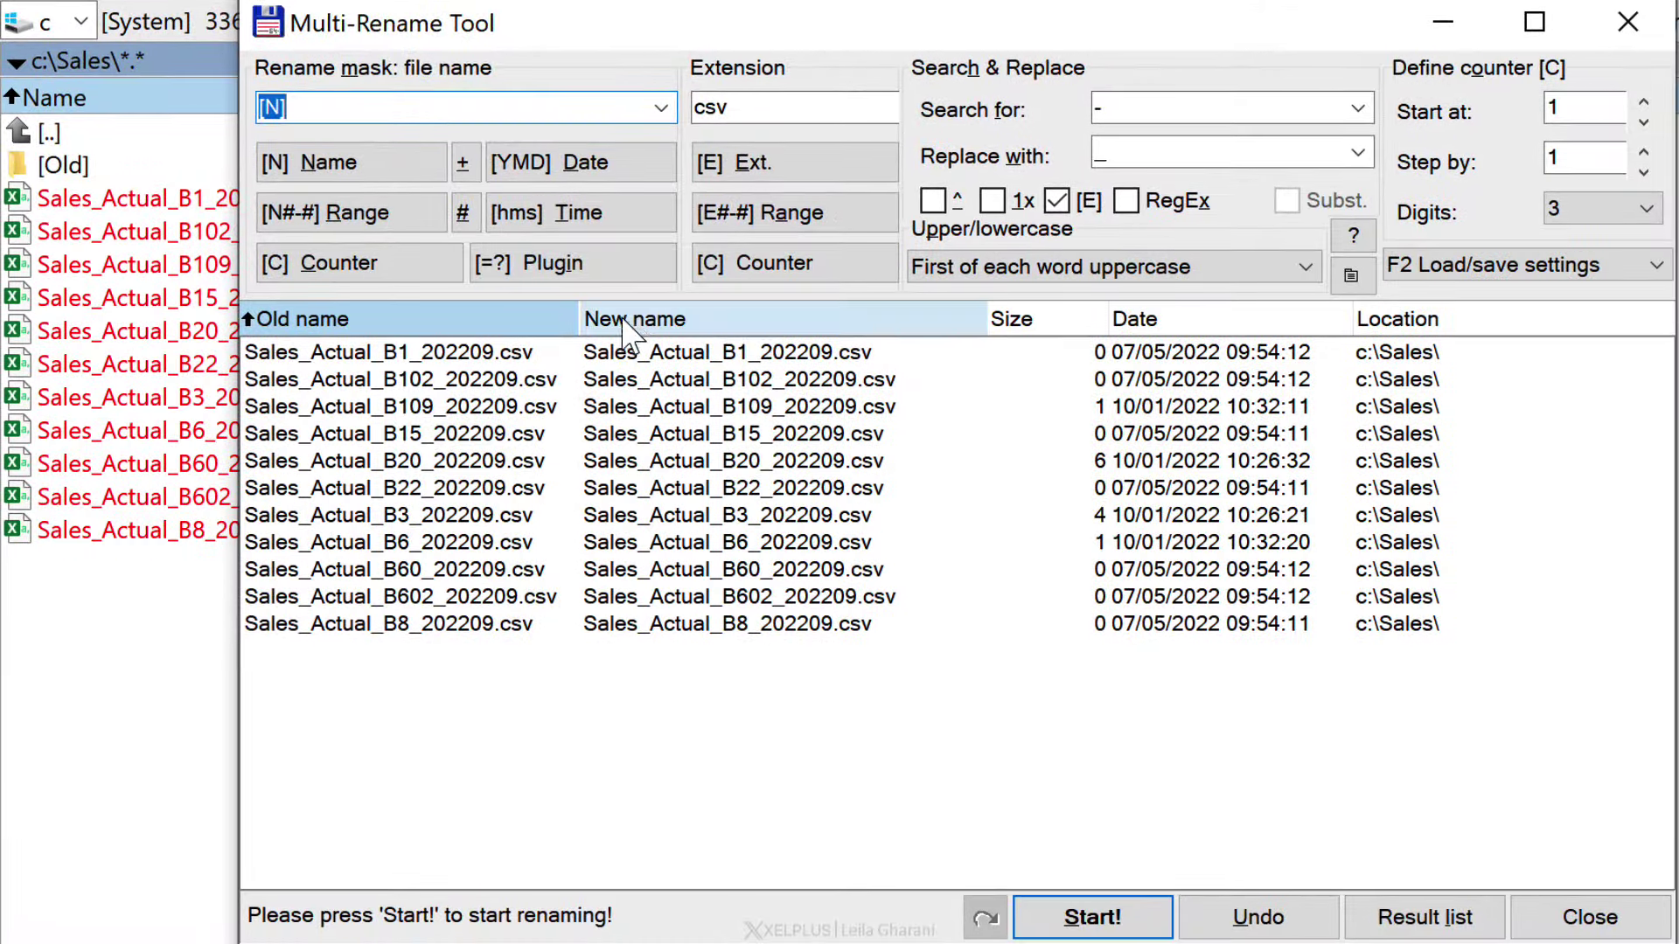
Step: Set a name range of [N14--8] keeping only the middle code, e.g. B1.csv and B102.csv
{"action": "left_click", "coordinate": [360, 217]}
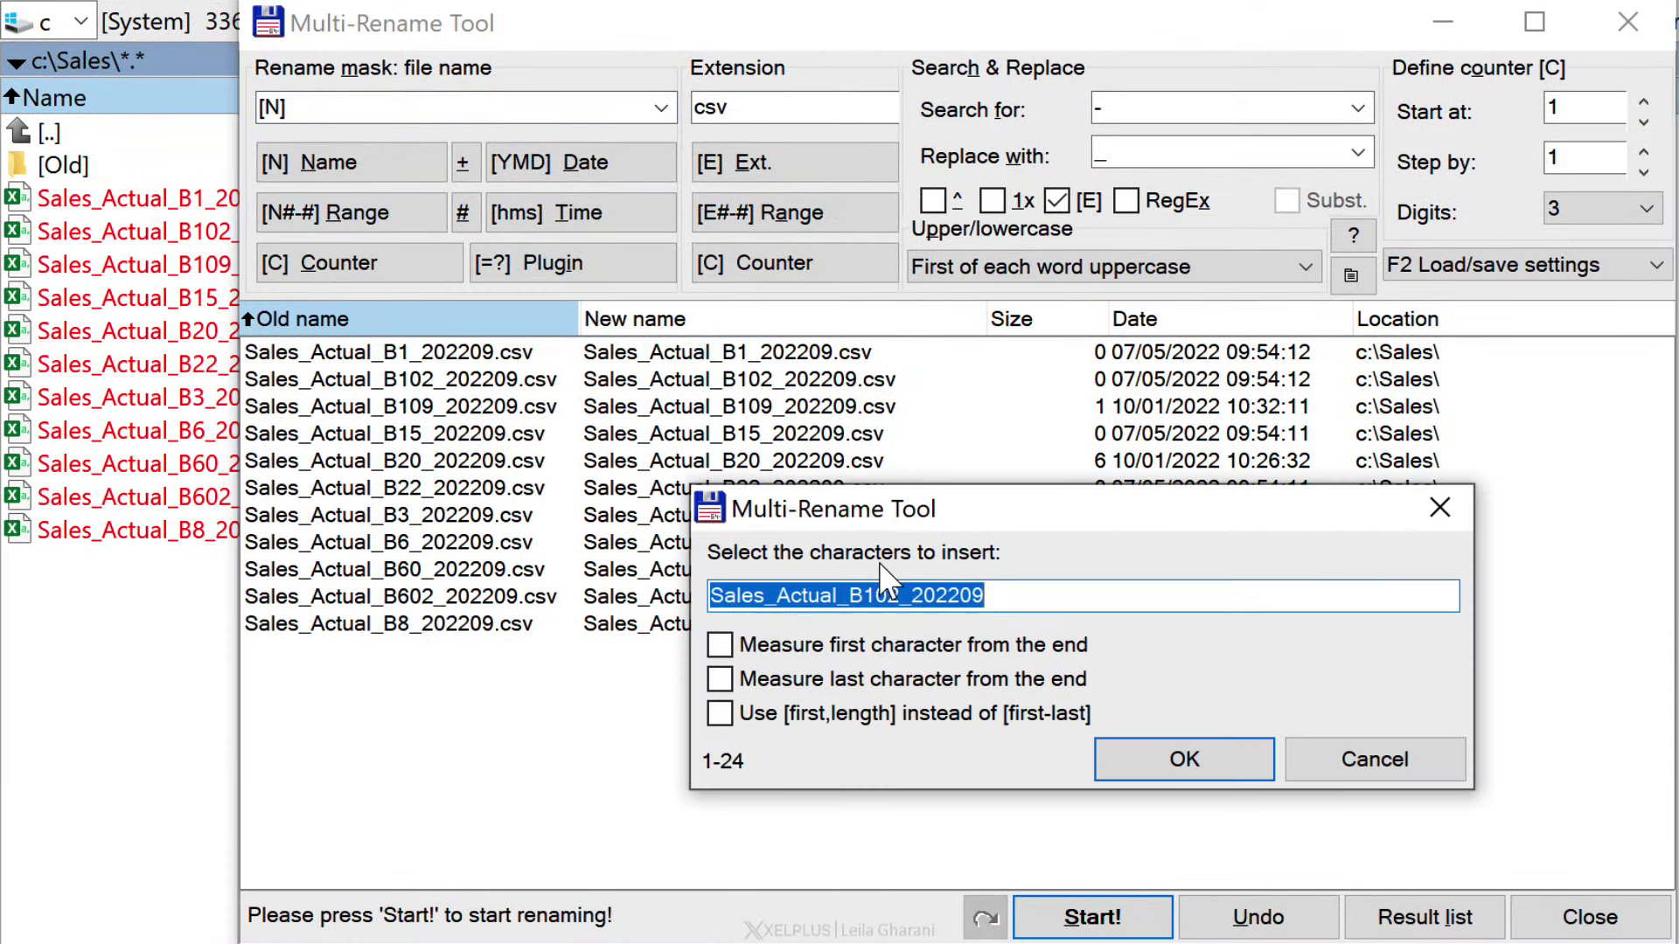
{"action": "left_click", "coordinate": [854, 601]}
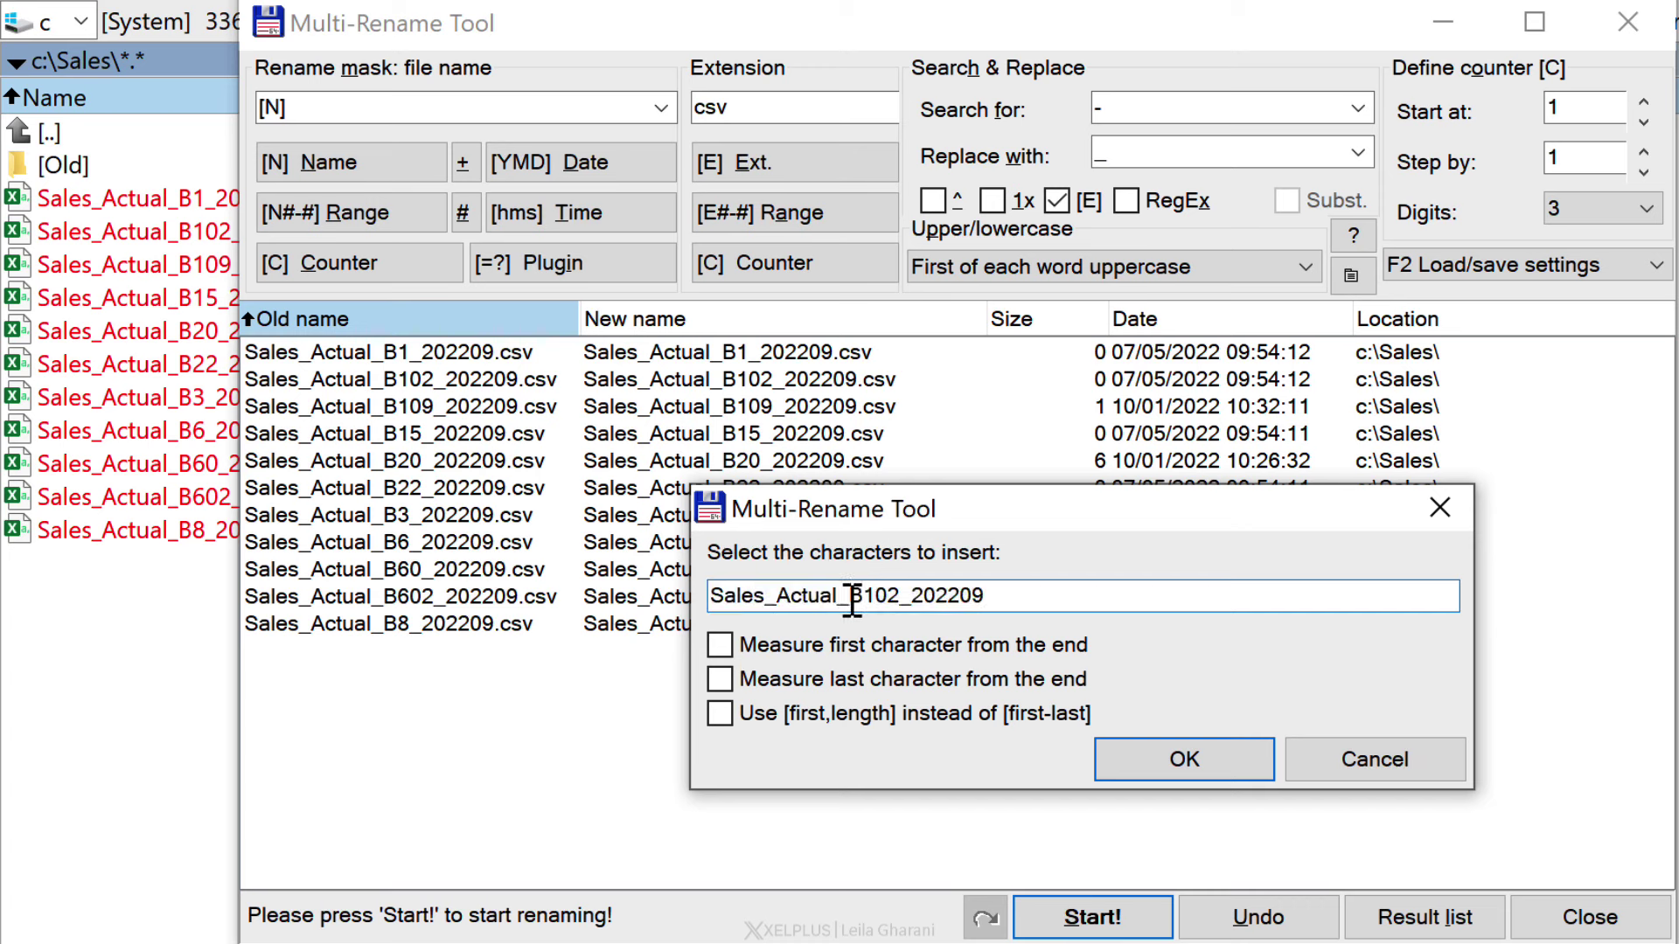
{"action": "left_click_drag", "start_coordinate": [855, 602], "coordinate": [885, 602]}
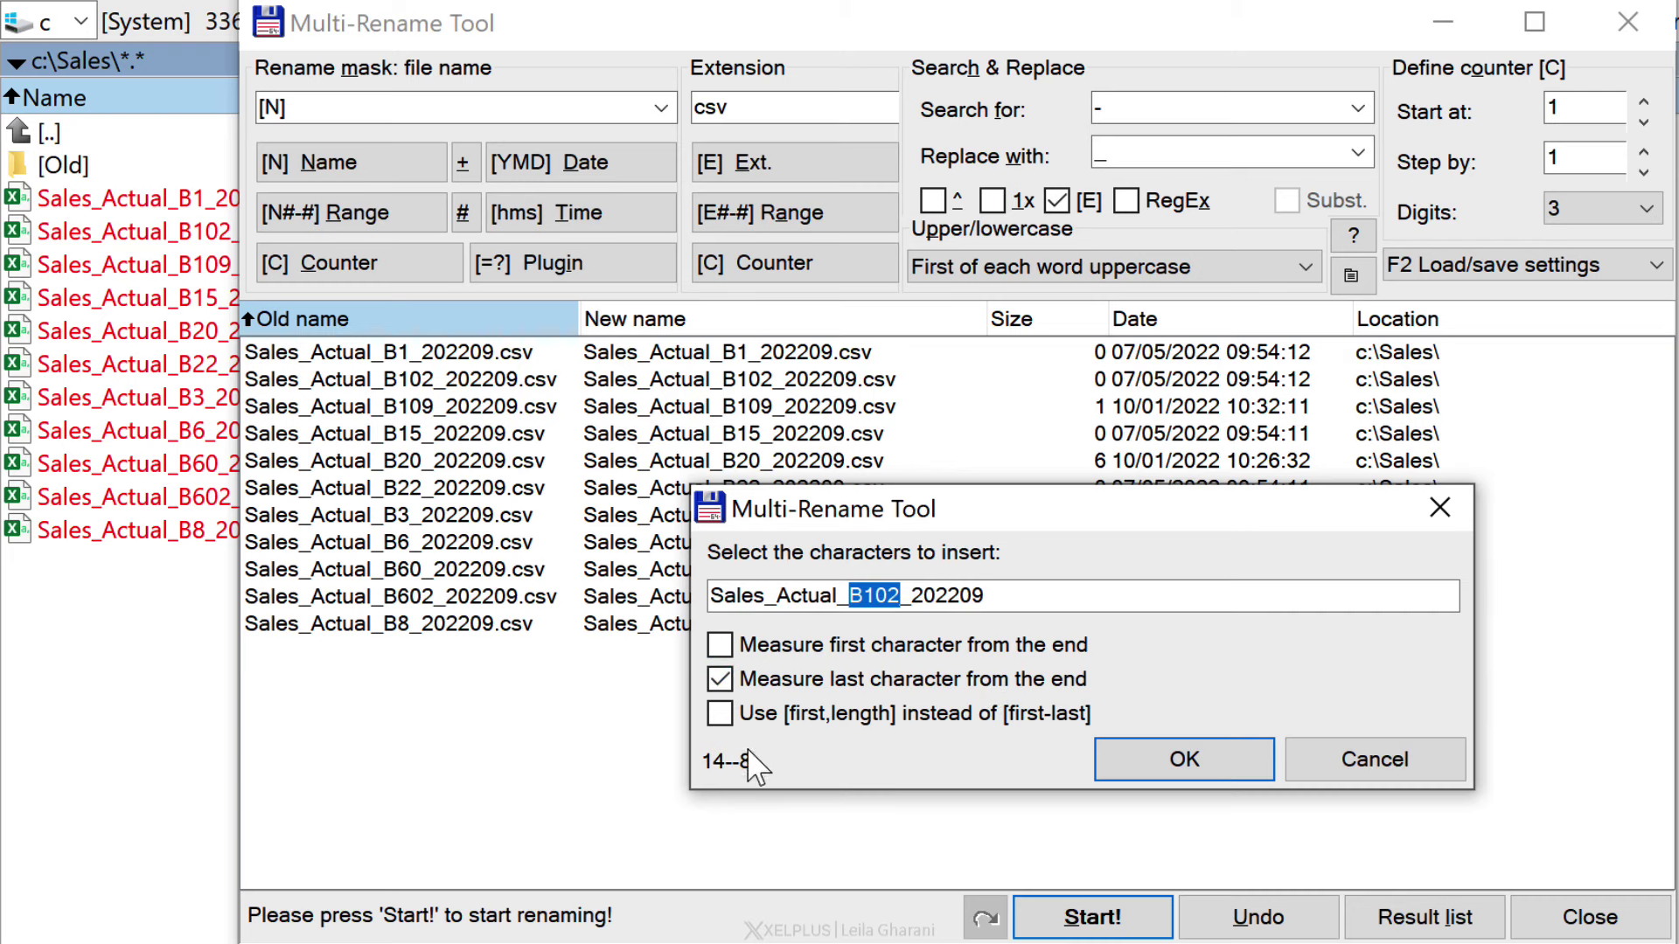
{"action": "left_click", "coordinate": [1171, 759]}
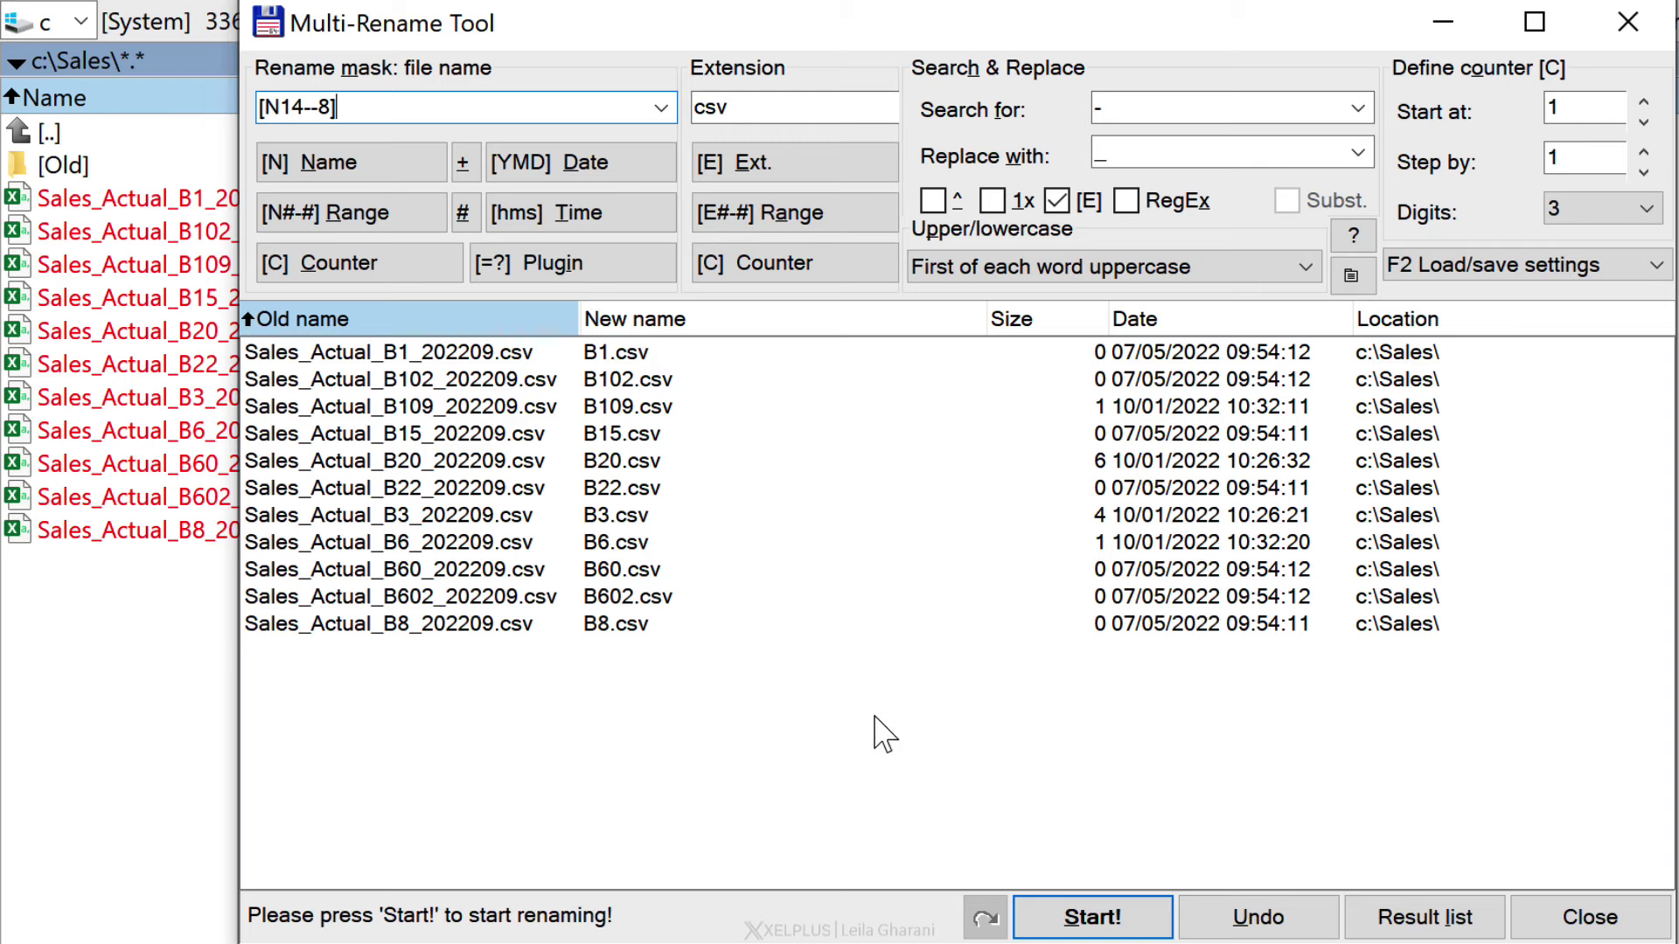
Step: Apply the short-code rename, close the tool, and reopen Multi-Rename Tool for the Old folder
{"action": "left_click", "coordinate": [1084, 917]}
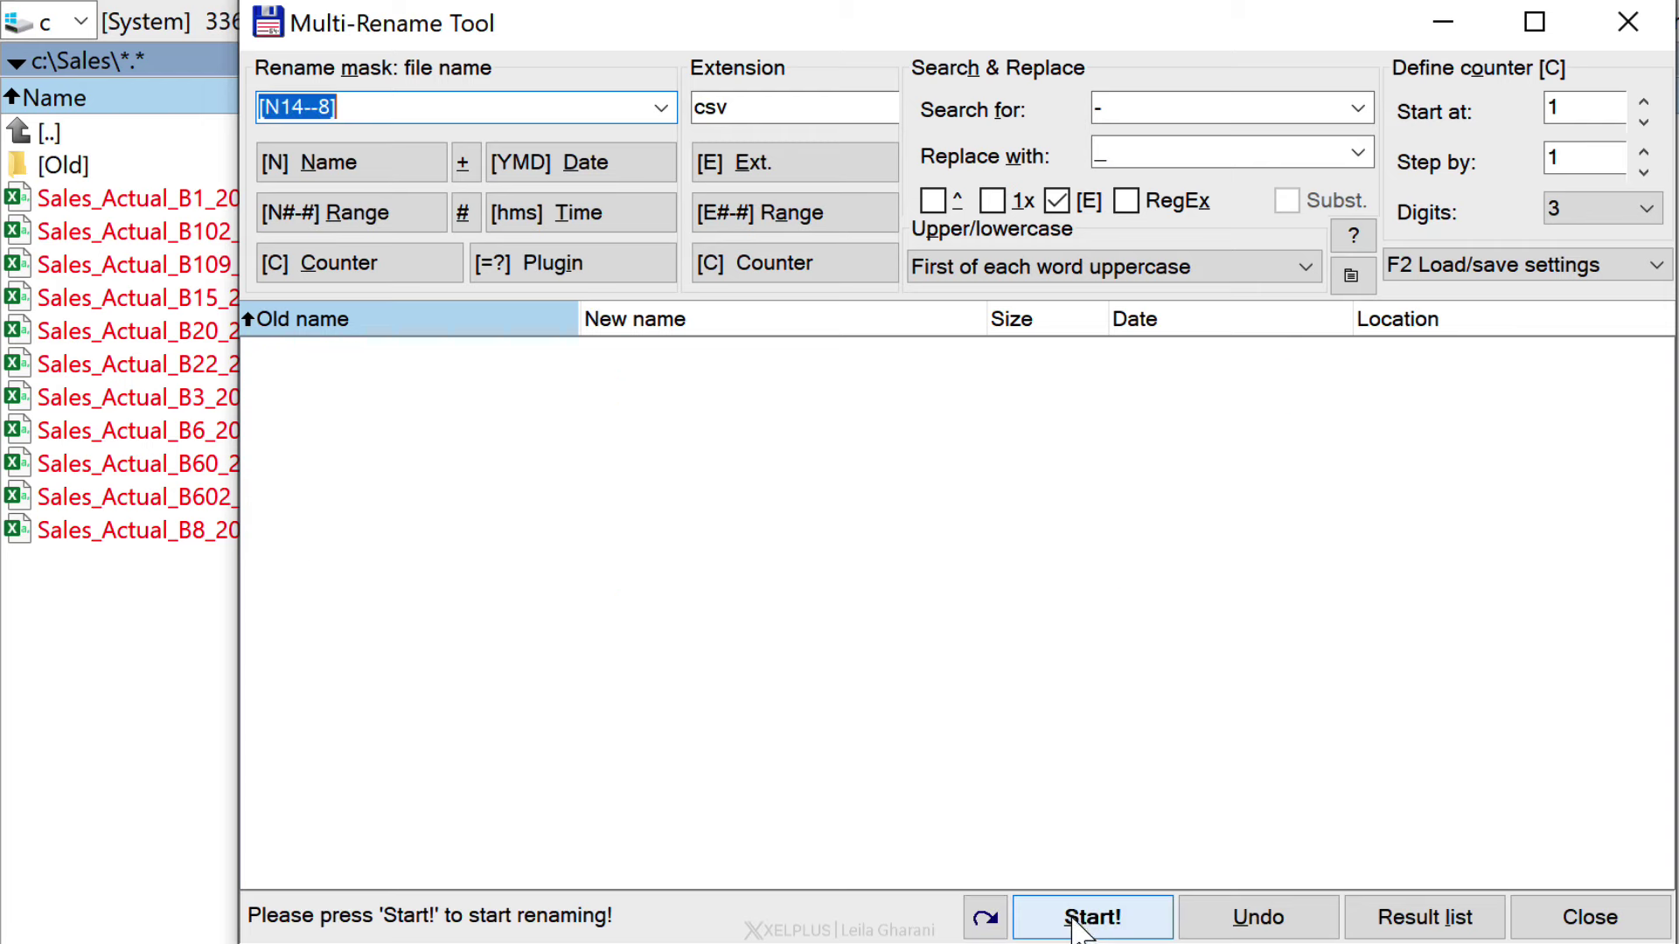
{"action": "left_click", "coordinate": [1544, 914]}
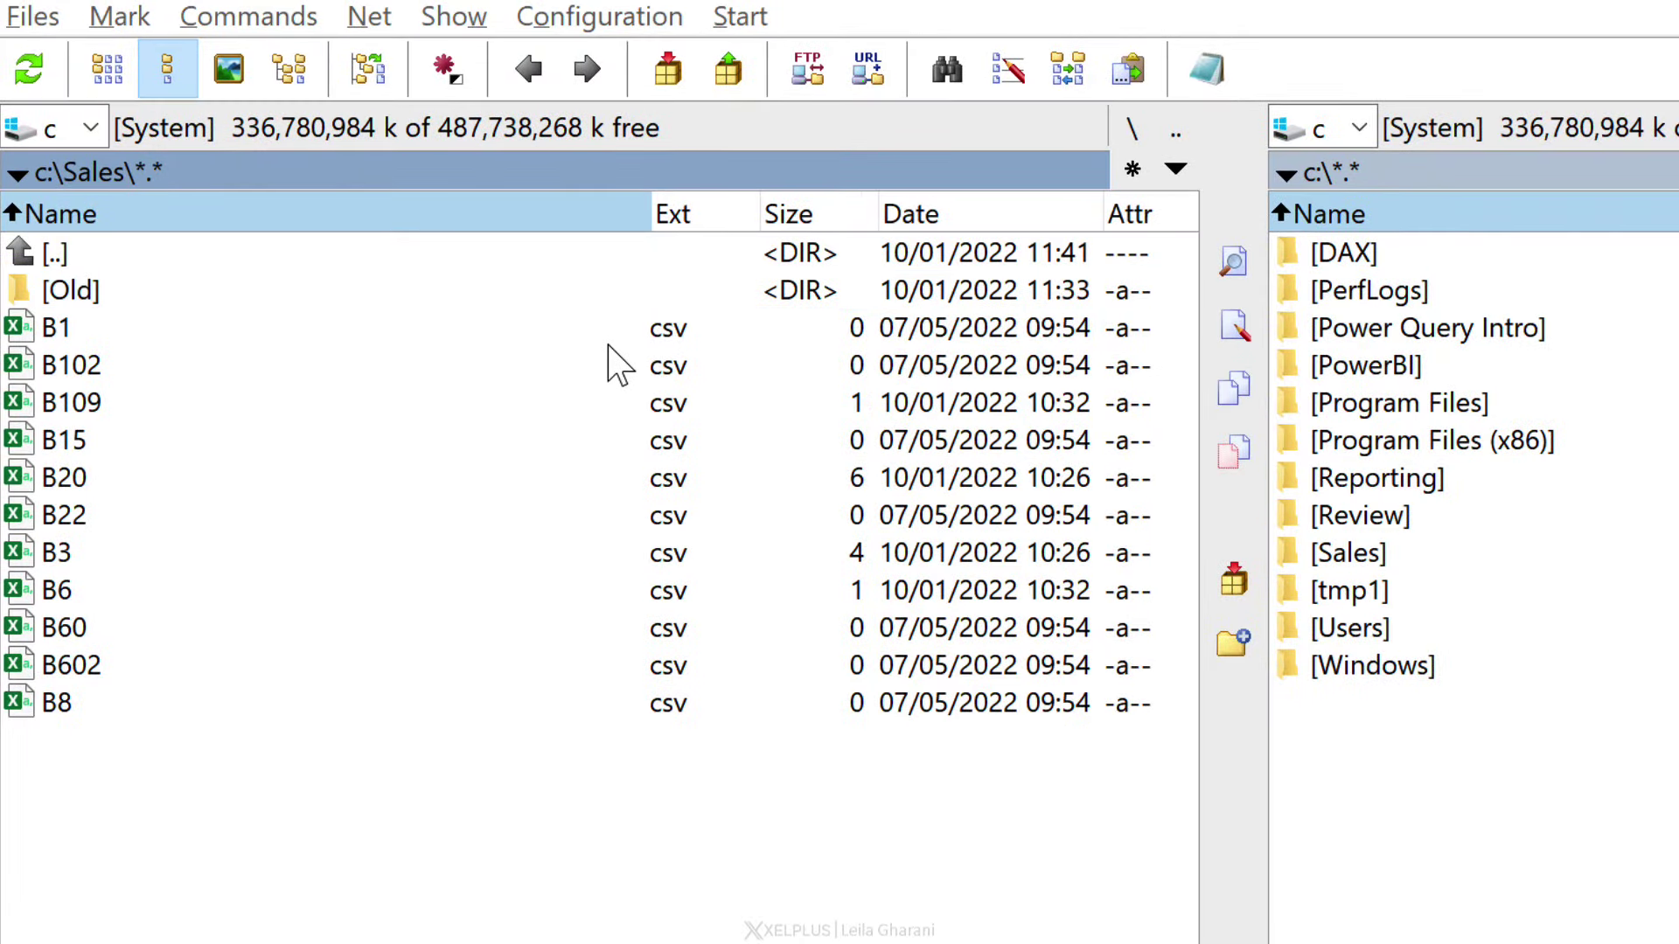
{"action": "left_click", "coordinate": [1007, 70]}
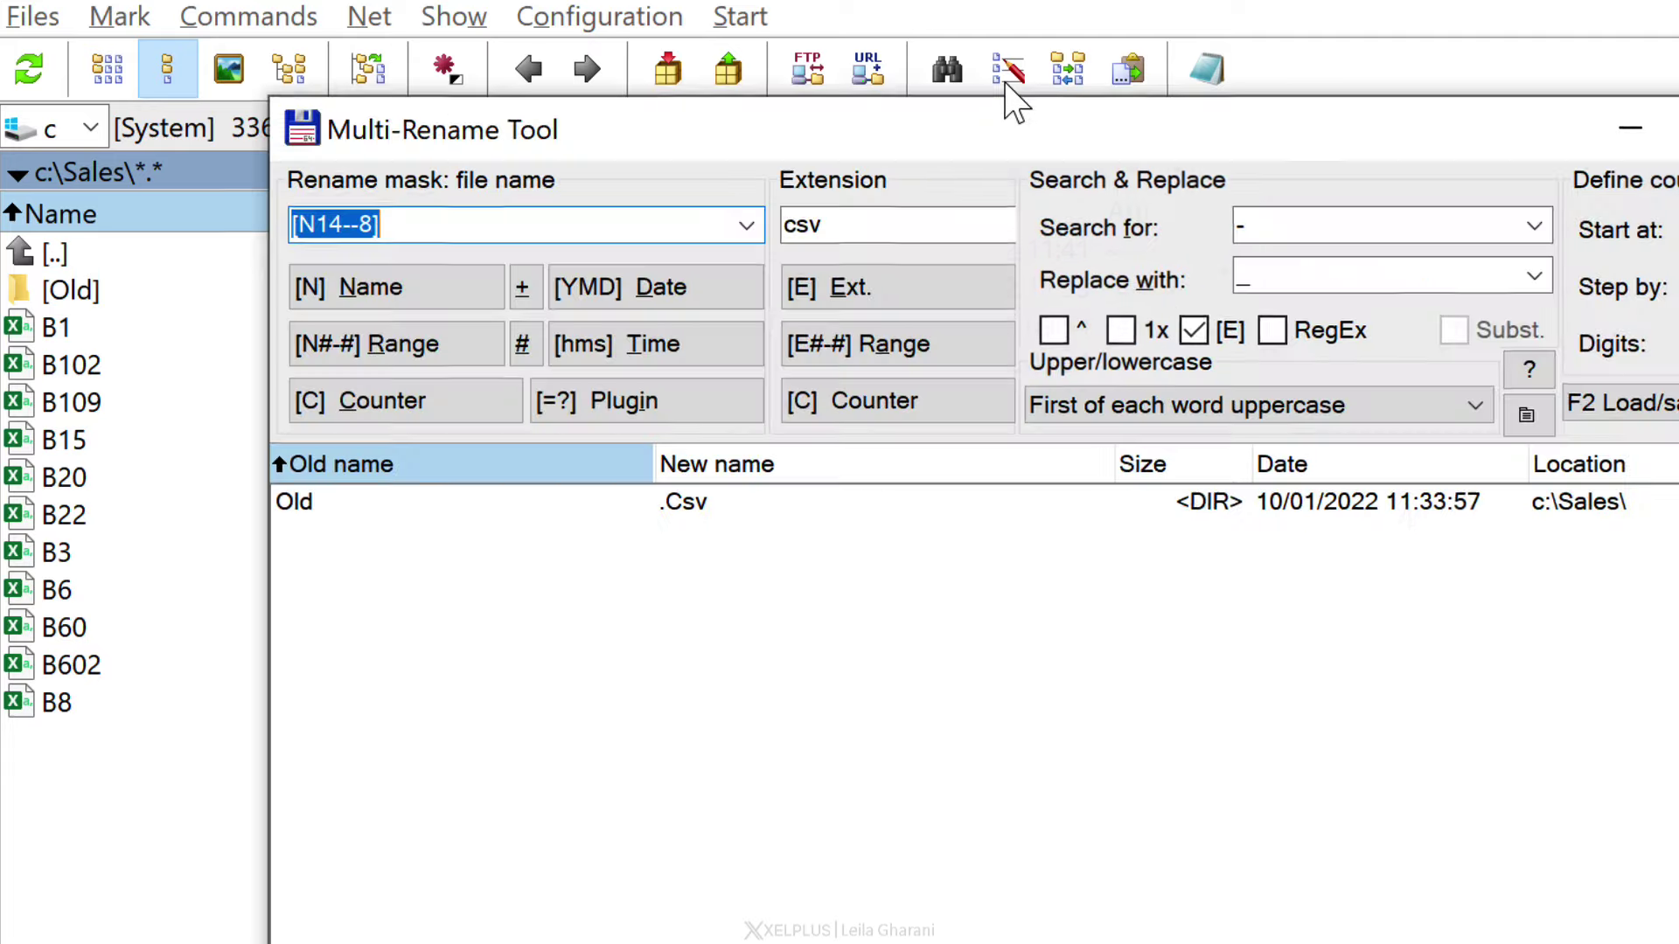